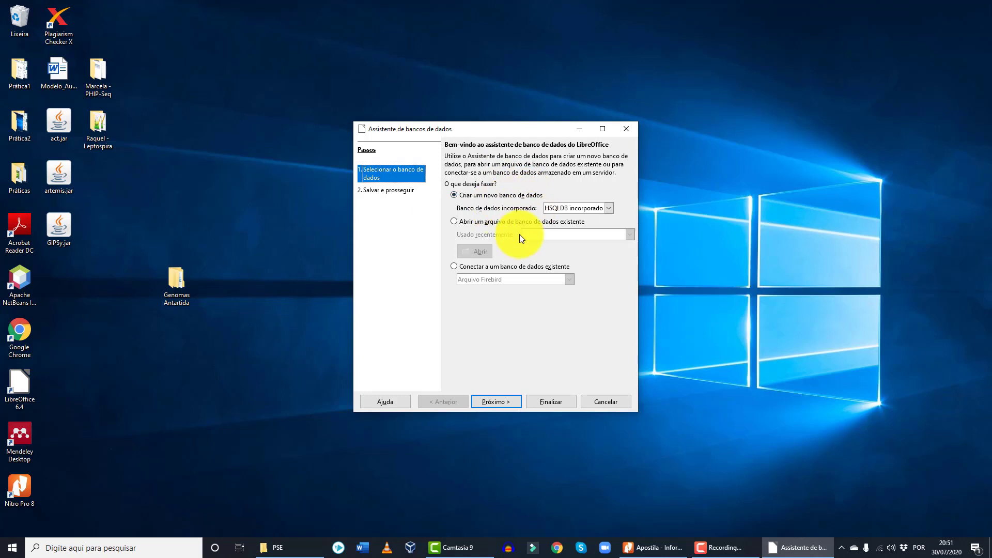
- Keep 'Criar um novo banco de dados' with embedded HSQLDB and advance to the save options
{"action": "left_click", "coordinate": [506, 402]}
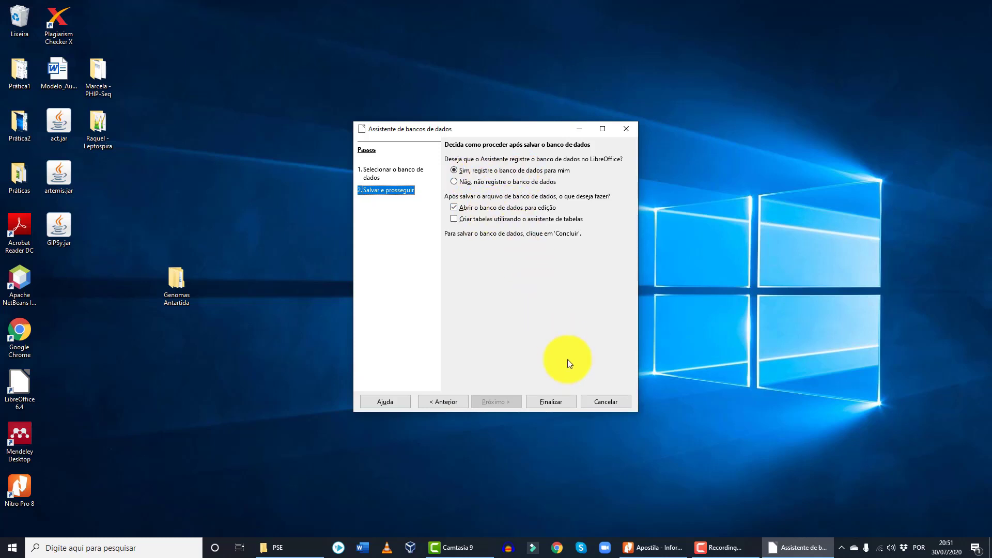
- Finish the wizard and save the database to Área de Trabalho as 'Prática 4'
{"action": "left_click", "coordinate": [548, 401]}
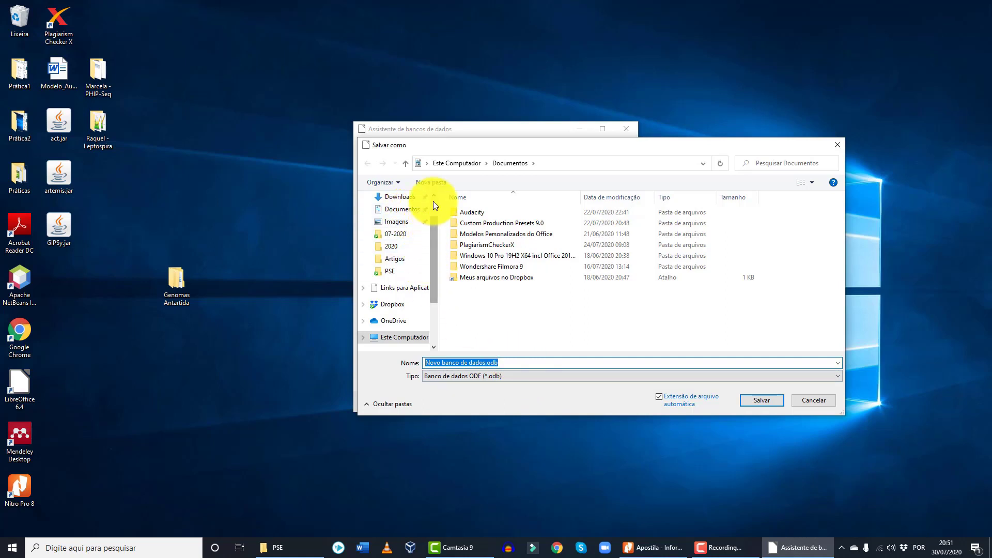
{"action": "scroll", "coordinate": [413, 209], "scroll_direction": "up", "scroll_amount": 2}
{"action": "left_click", "coordinate": [401, 217]}
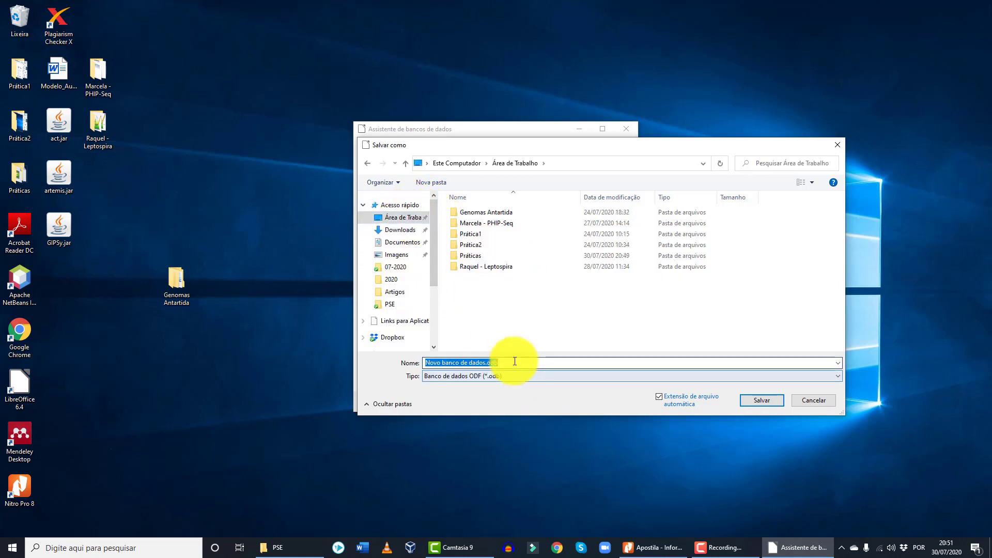
{"action": "type", "text": "Prá"}
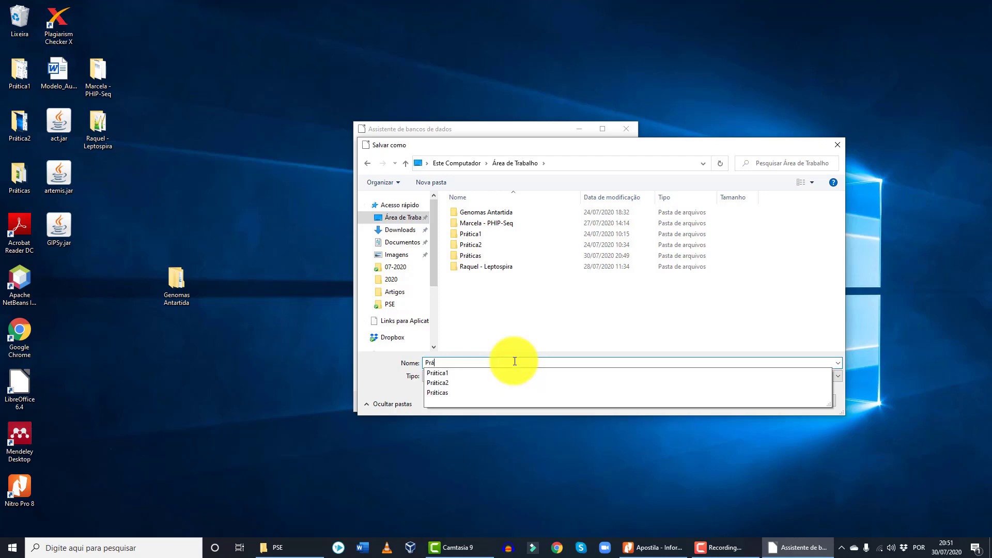
{"action": "type", "text": "tica 4"}
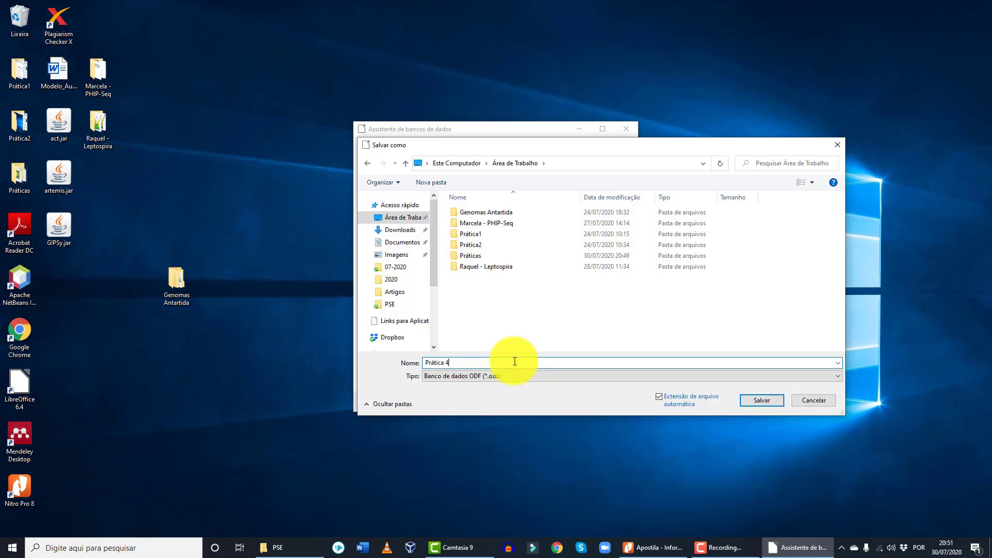
{"action": "key", "text": "Return"}
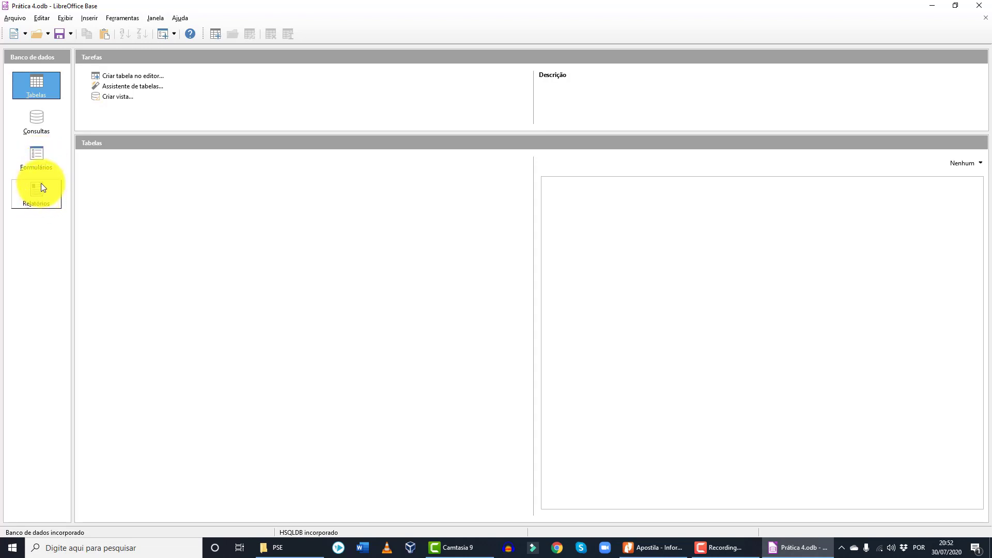
- Start a new table in the design editor and name its first field IDPaciente
{"action": "left_click", "coordinate": [147, 77]}
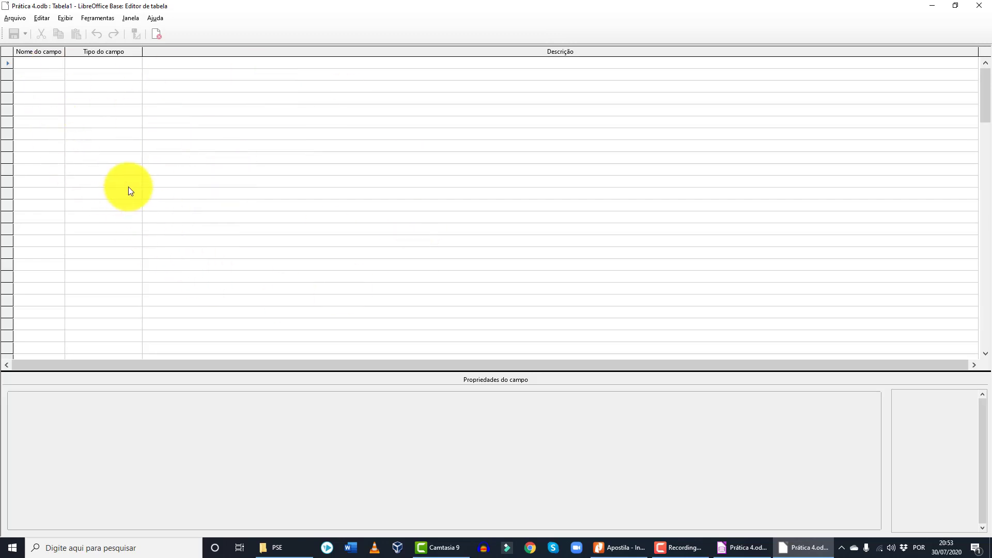
{"action": "left_click", "coordinate": [41, 65]}
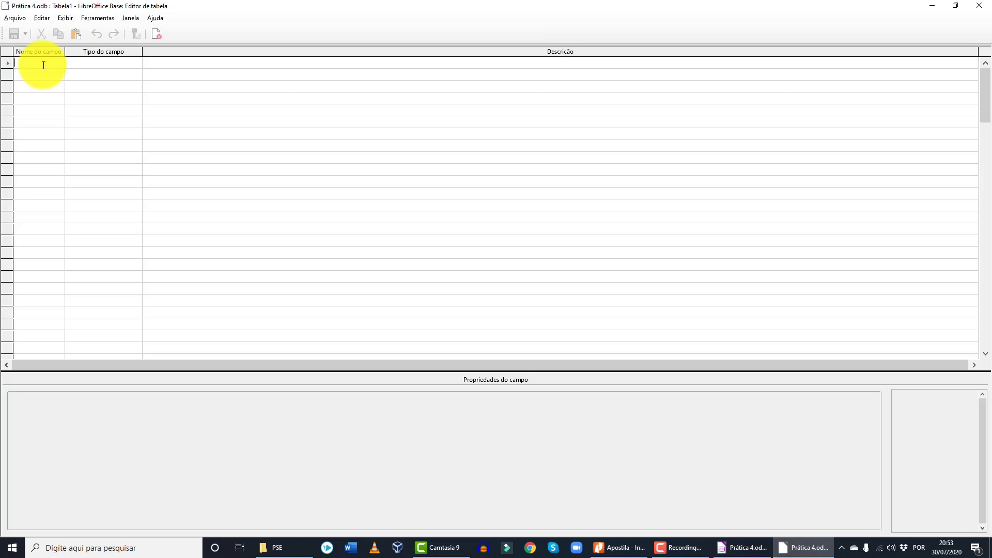
{"action": "type", "text": "I"}
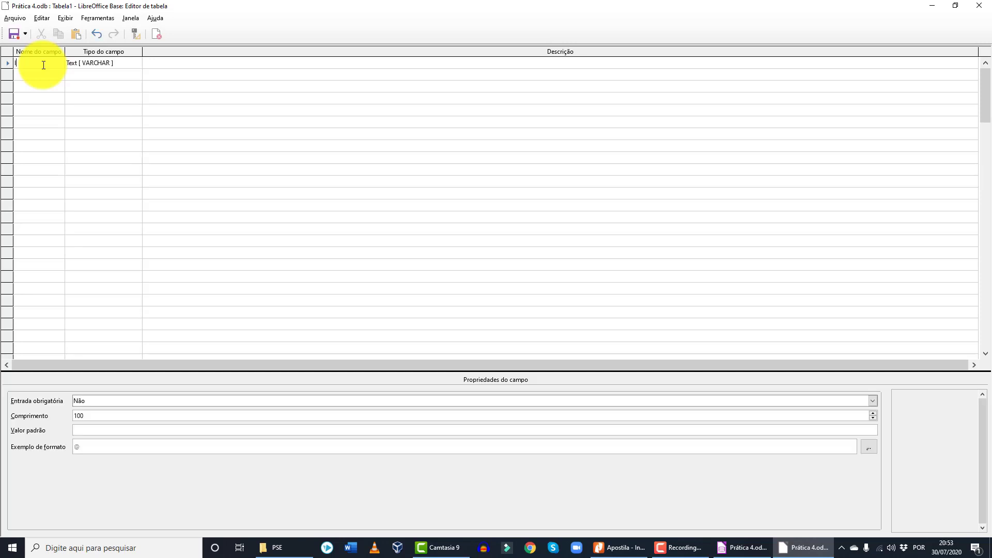
{"action": "type", "text": "DPaciente"}
{"action": "key", "text": "Tab"}
- Set IDPaciente's field type to BigInt [BIGINT]
{"action": "key", "text": "m"}
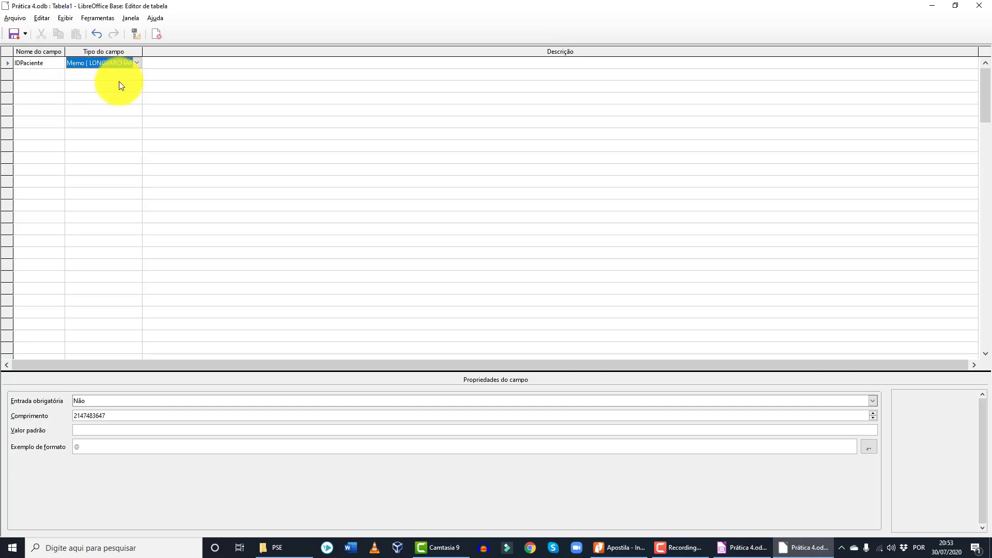
{"action": "left_click", "coordinate": [136, 64]}
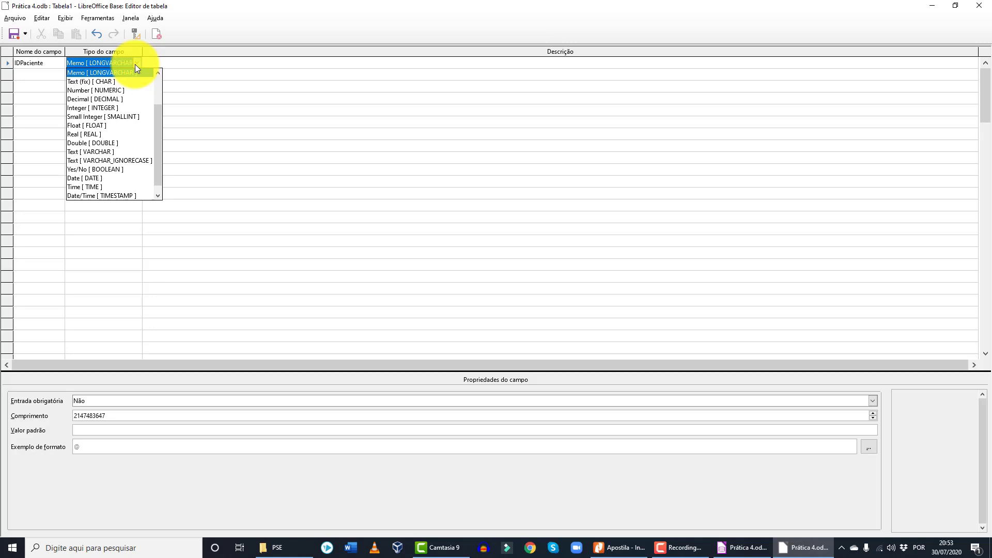
{"action": "scroll", "coordinate": [150, 136], "scroll_direction": "down", "scroll_amount": 1}
{"action": "scroll", "coordinate": [117, 174], "scroll_direction": "up", "scroll_amount": 2}
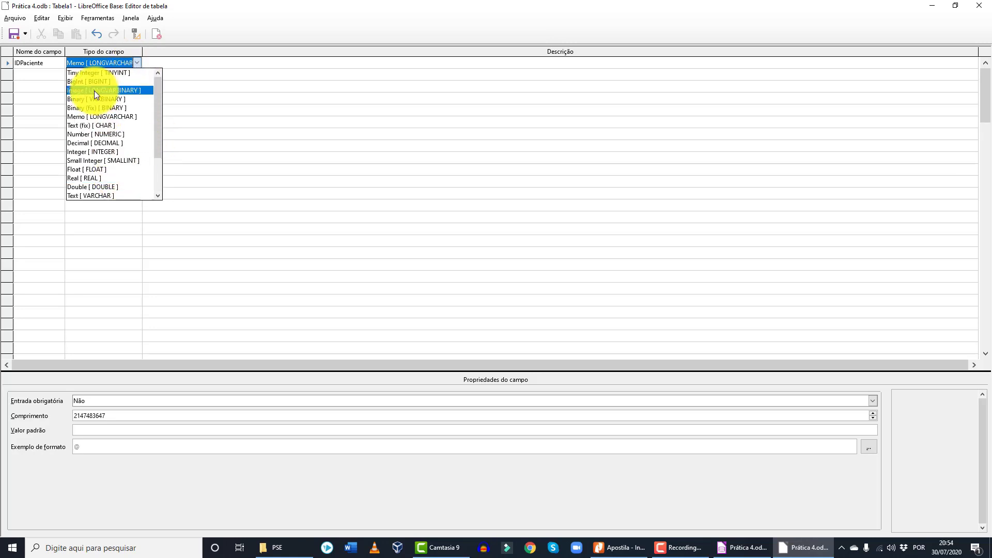
{"action": "left_click", "coordinate": [94, 84]}
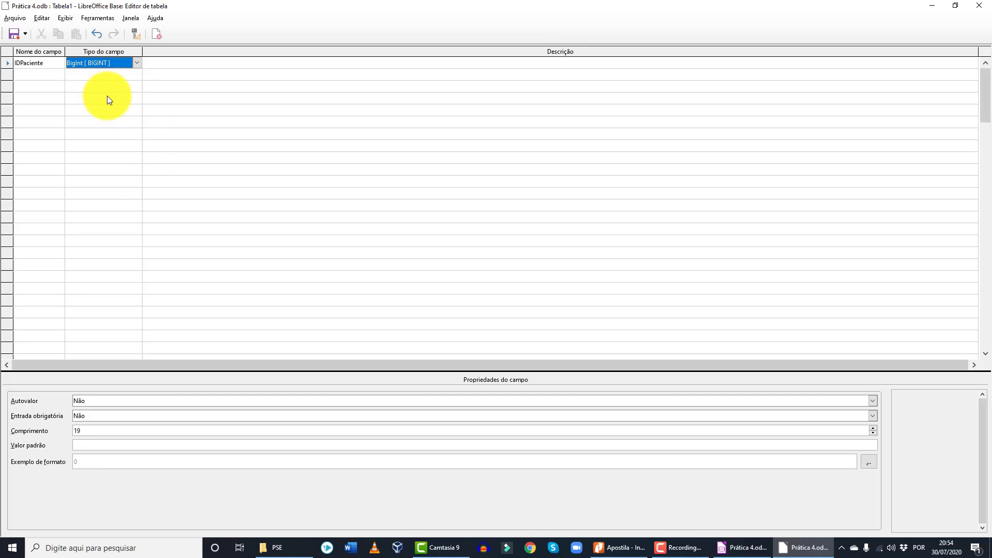
- Give IDPaciente the description 'Número de identificação do Paciente', dropping the '(Chave Primária)' note
{"action": "left_click", "coordinate": [171, 63]}
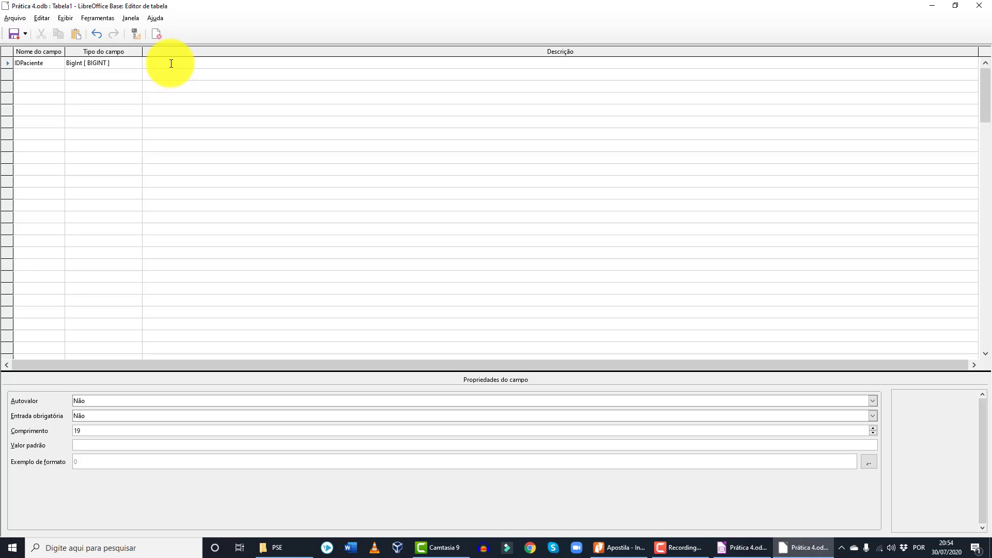
{"action": "type", "text": "Número de identific"}
{"action": "key", "text": "BackSpace"}
{"action": "key", "text": "BackSpace"}
{"action": "type", "text": "icação do Paciente (Chave Primária"}
{"action": "key", "text": "BackSpace"}
{"action": "key", "text": "BackSpace"}
{"action": "key", "text": "BackSpace"}
{"action": "key", "text": "BackSpace"}
{"action": "key", "text": "BackSpace"}
{"action": "key", "text": "BackSpace"}
{"action": "key", "text": "BackSpace"}
{"action": "key", "text": "BackSpace"}
{"action": "key", "text": "BackSpace"}
{"action": "key", "text": "BackSpace"}
{"action": "key", "text": "BackSpace"}
{"action": "key", "text": "BackSpace"}
{"action": "key", "text": "BackSpace"}
{"action": "key", "text": "BackSpace"}
{"action": "key", "text": "BackSpace"}
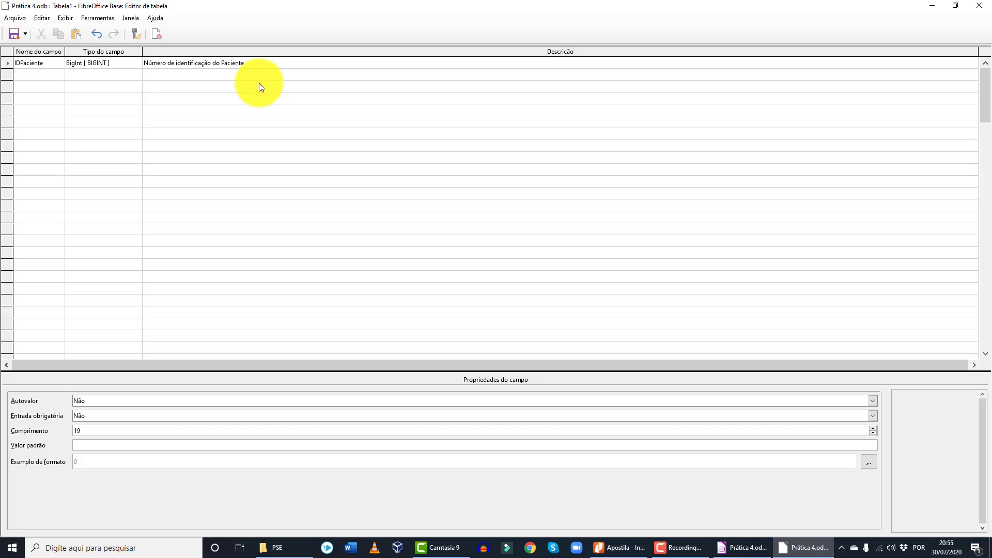
{"action": "right_click", "coordinate": [7, 64]}
- Make IDPaciente the primary key and add fields Nome*, CPF* through Foto with types and descriptions
{"action": "left_click", "coordinate": [57, 109]}
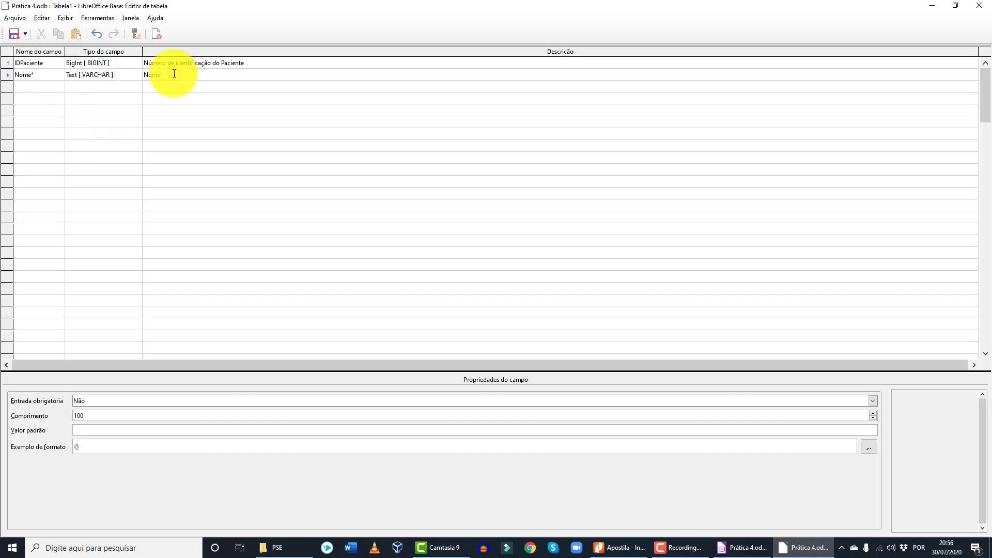
{"action": "type", "text": "do Paciente"}
{"action": "left_click", "coordinate": [27, 88]}
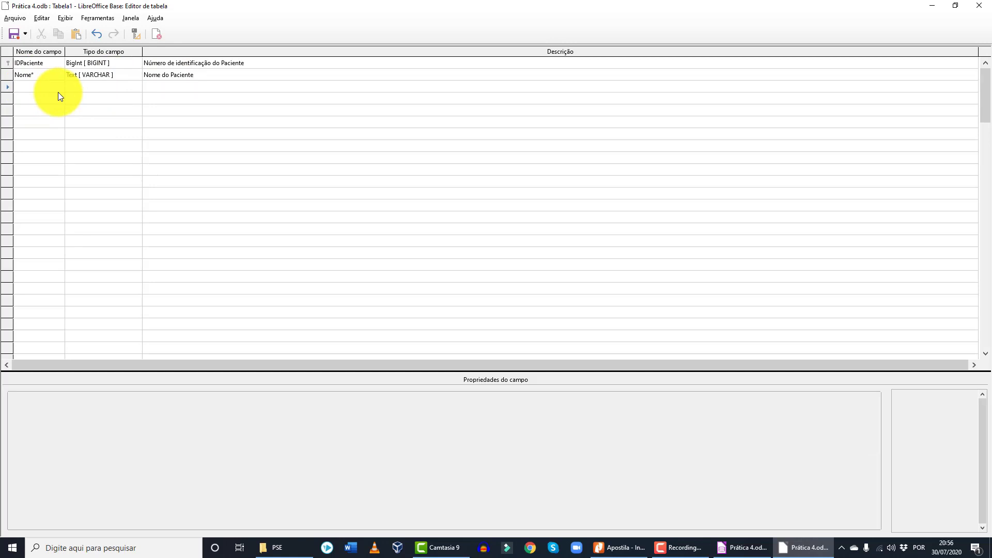
{"action": "type", "text": "CPF*"}
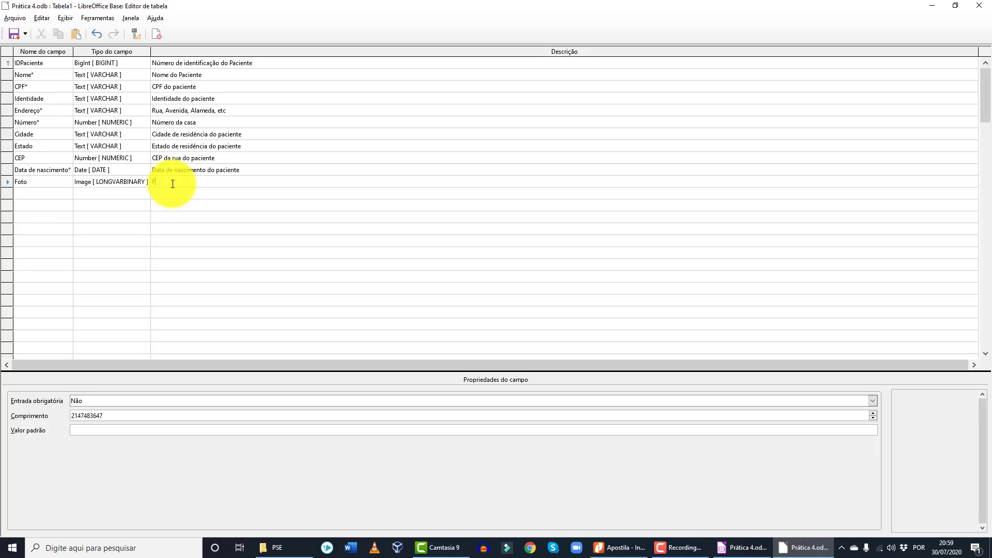
{"action": "type", "text": "oto recente do paciente"}
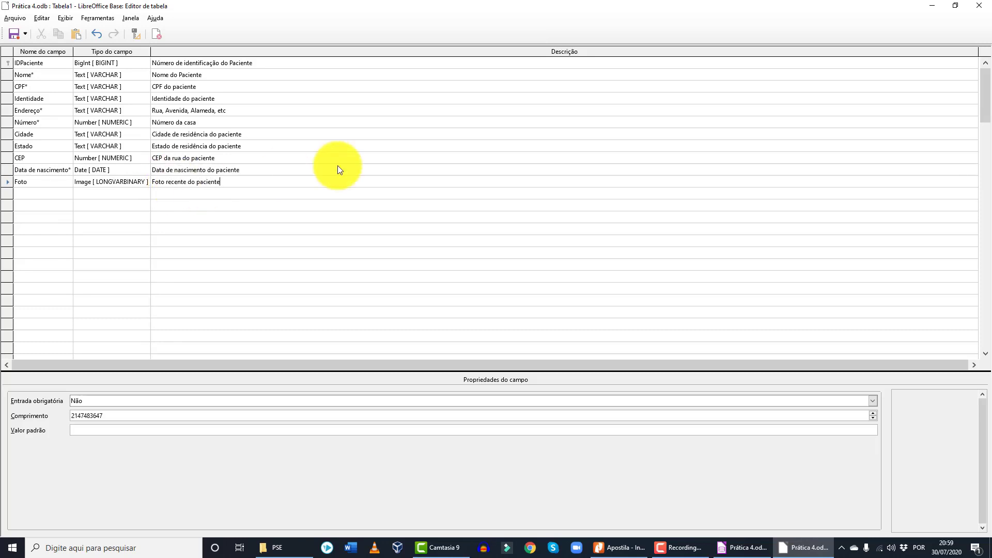
{"action": "key", "text": "Up"}
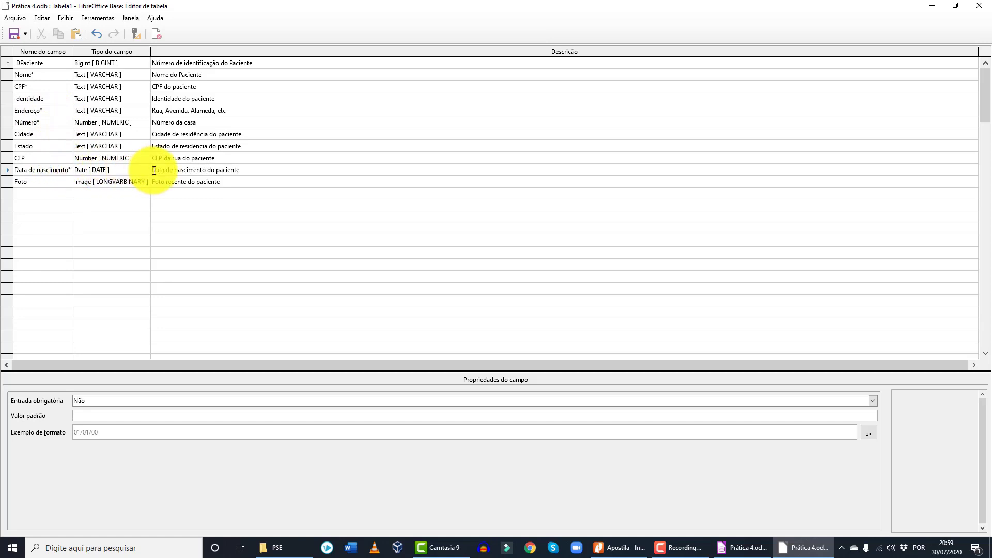
- Set IDPaciente's Autovalor to Sim, then select Nome* to set its required entry
{"action": "left_click", "coordinate": [57, 63]}
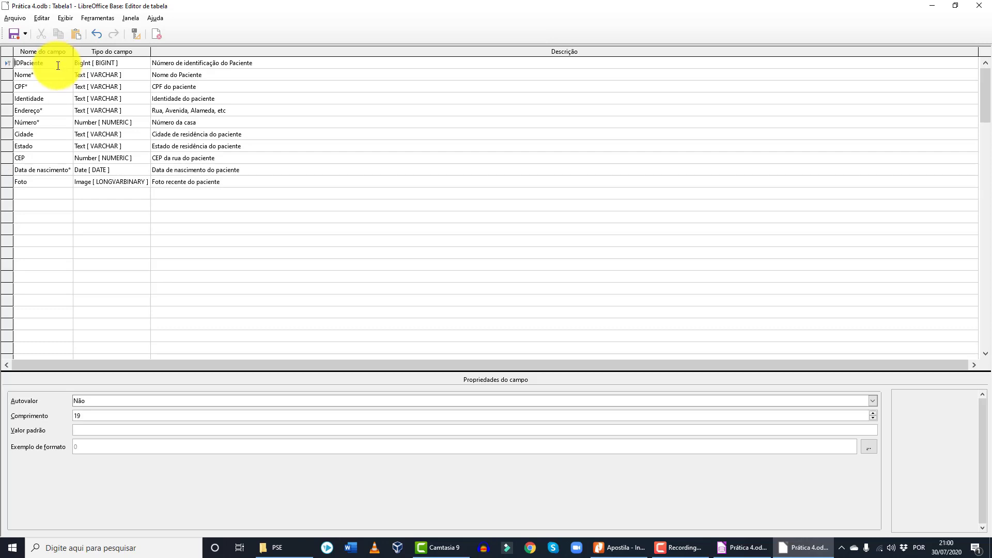
{"action": "left_click", "coordinate": [101, 401]}
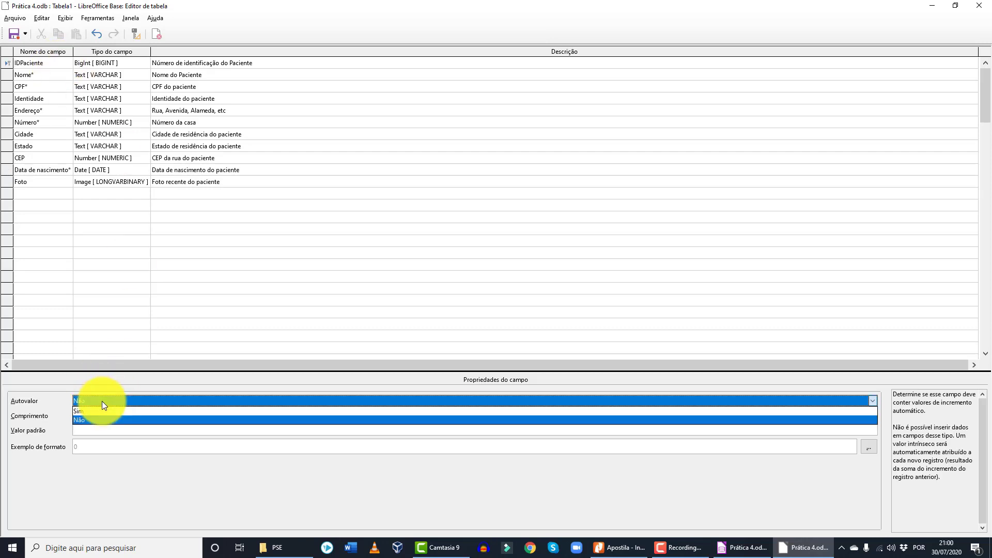
{"action": "left_click", "coordinate": [55, 64]}
{"action": "left_click", "coordinate": [50, 63]}
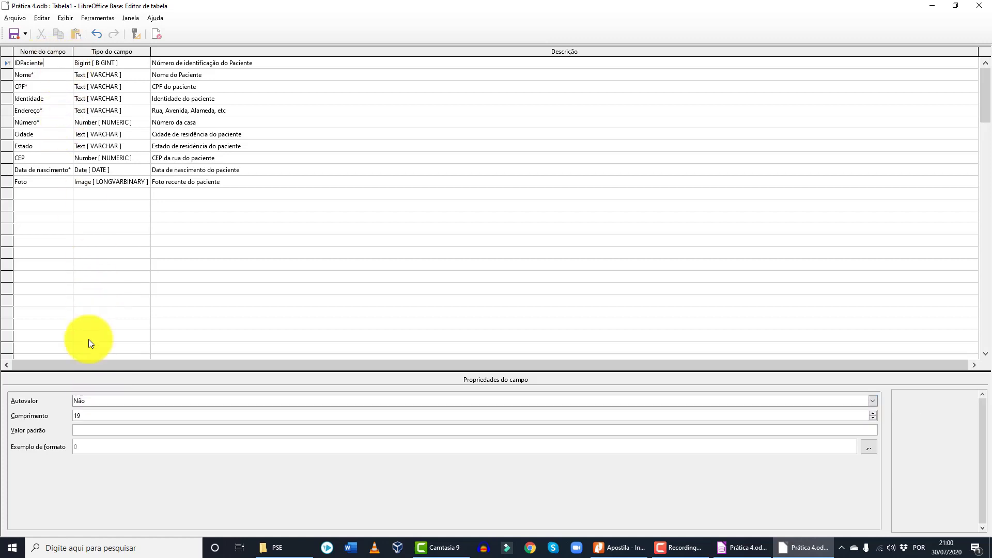
{"action": "left_click", "coordinate": [102, 401]}
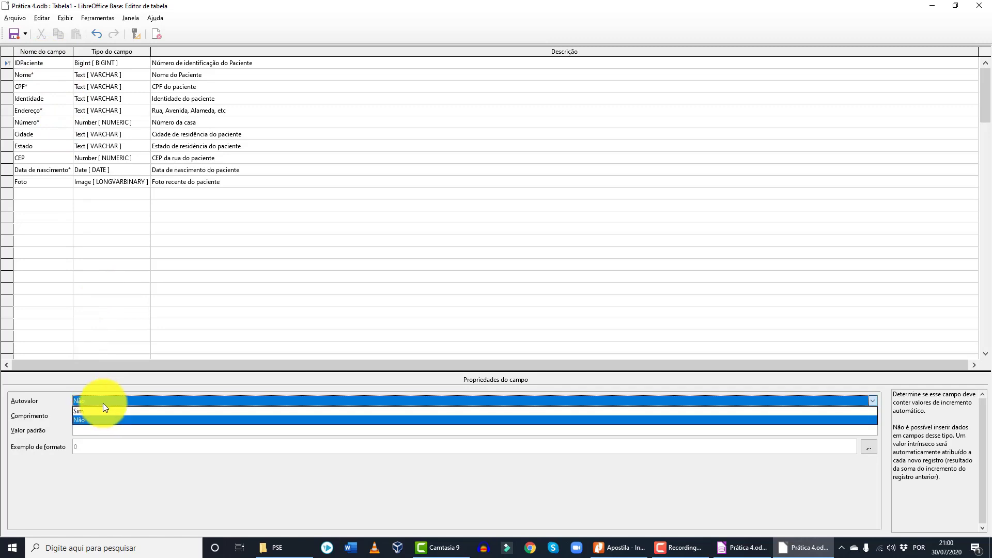
{"action": "left_click", "coordinate": [102, 412]}
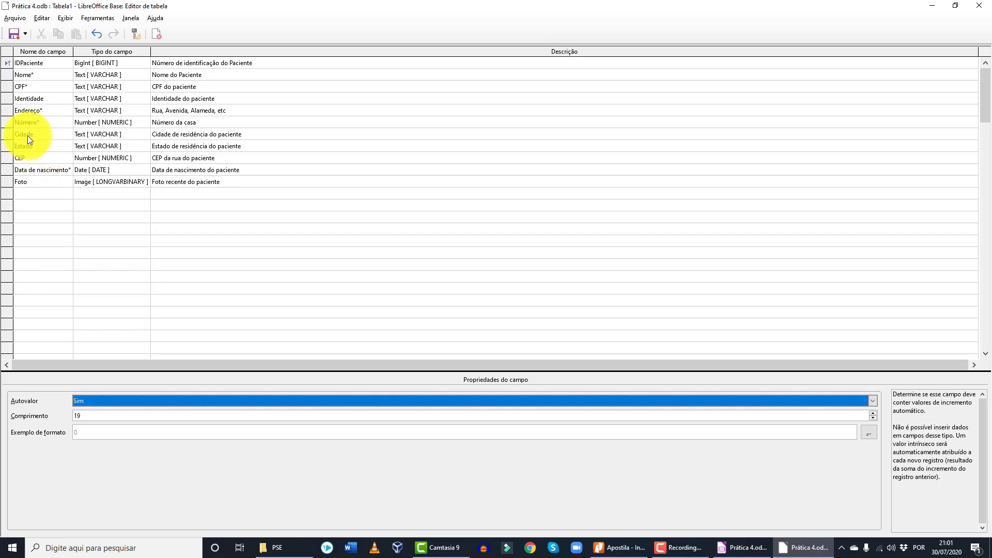
{"action": "left_click", "coordinate": [47, 77]}
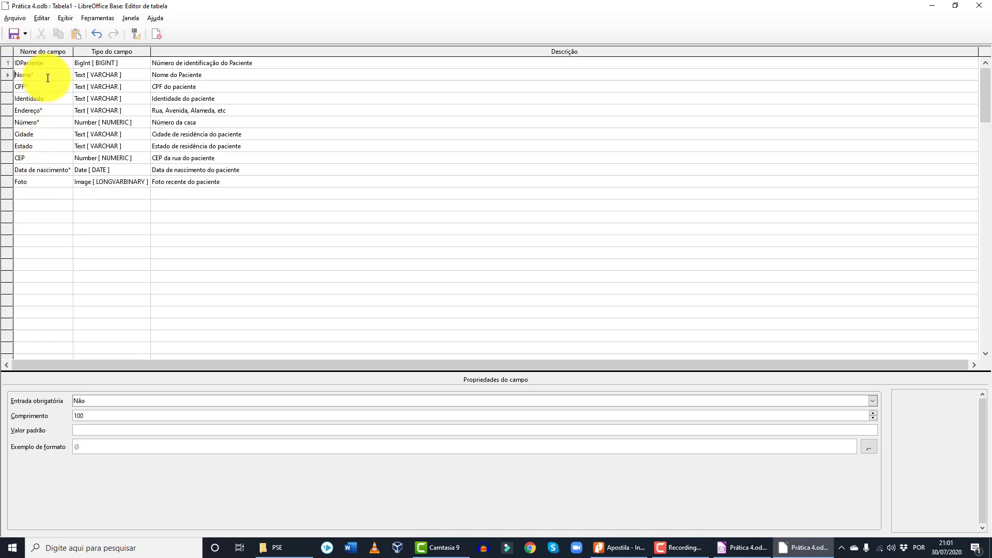
{"action": "left_click", "coordinate": [96, 402]}
- Set Entrada obrigatória to Sim for Nome*, CPF*, Identidade, Endereço and Número
{"action": "left_click", "coordinate": [96, 419]}
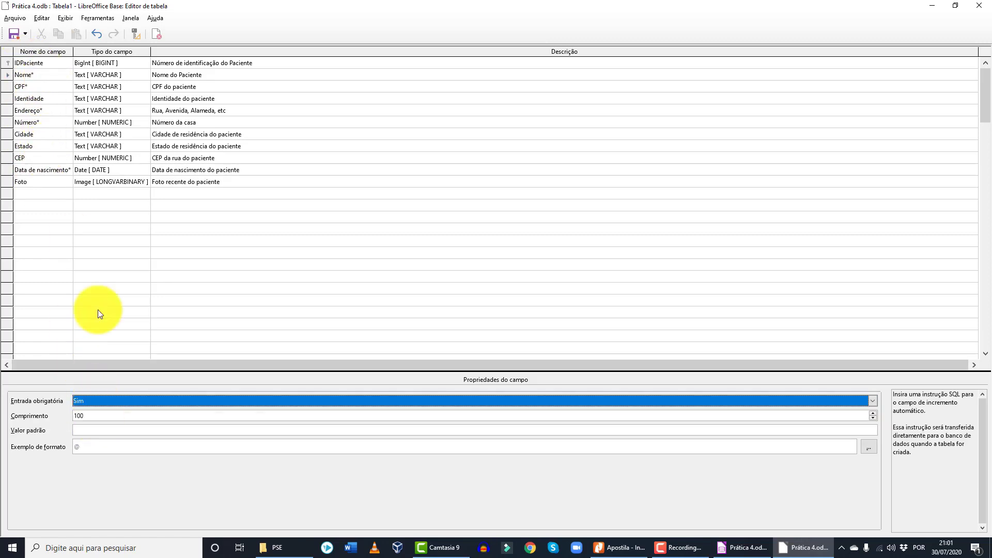
{"action": "left_click", "coordinate": [54, 86]}
{"action": "left_click", "coordinate": [100, 401]}
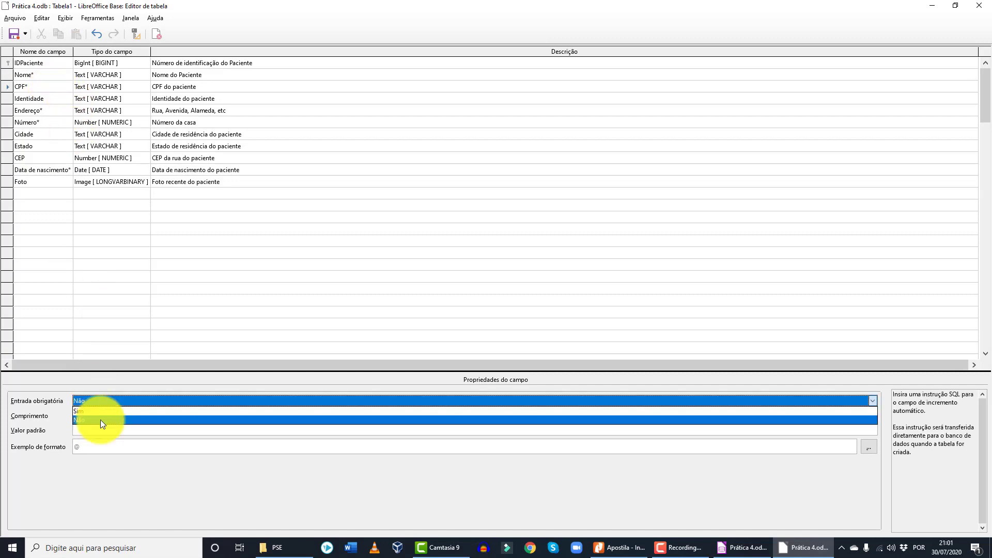
{"action": "left_click", "coordinate": [101, 411]}
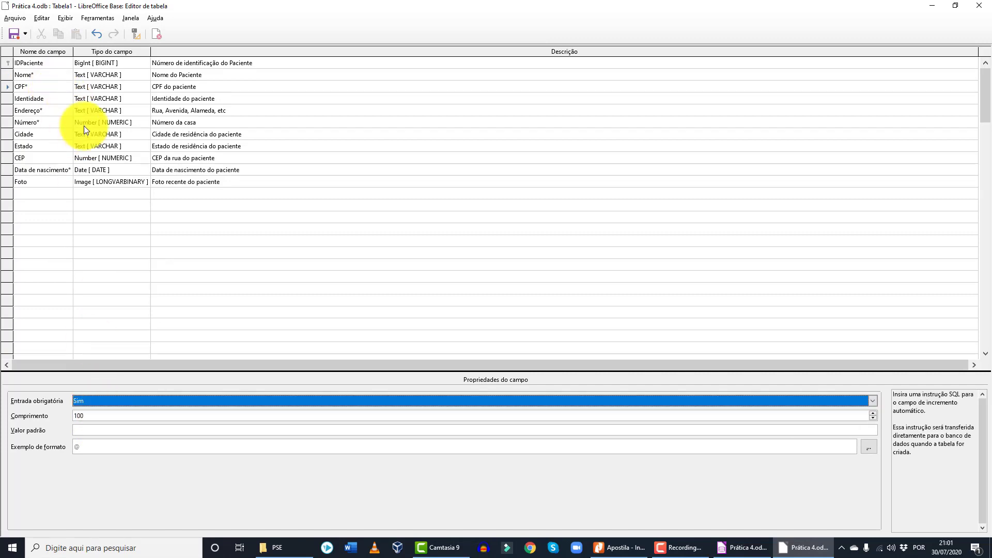
{"action": "left_click", "coordinate": [55, 98]}
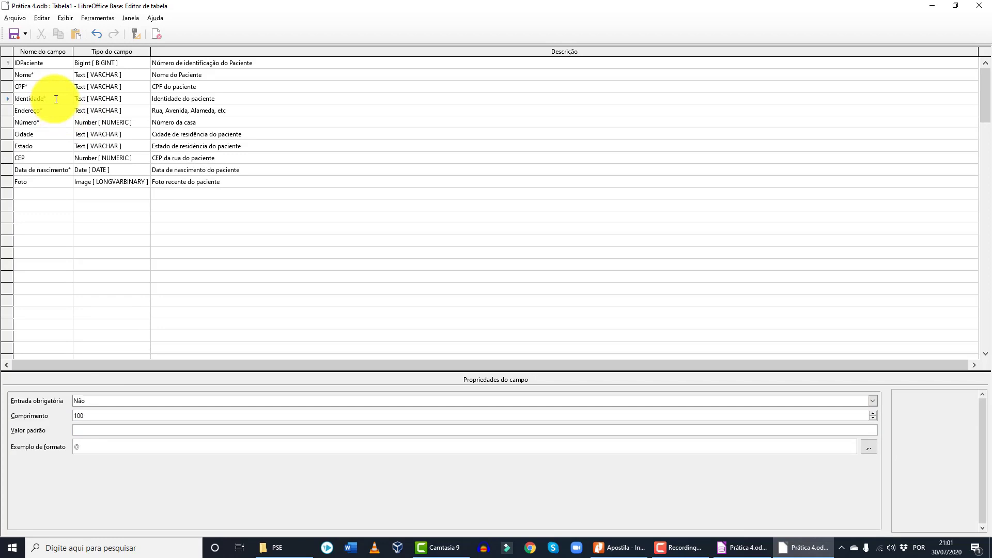
{"action": "left_click", "coordinate": [120, 400]}
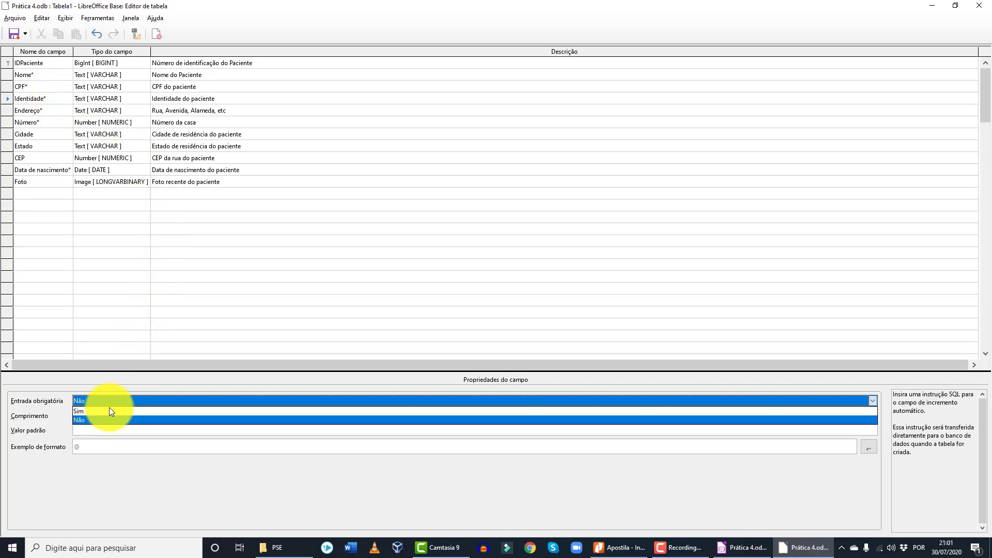
{"action": "left_click", "coordinate": [109, 412]}
{"action": "left_click", "coordinate": [51, 110]}
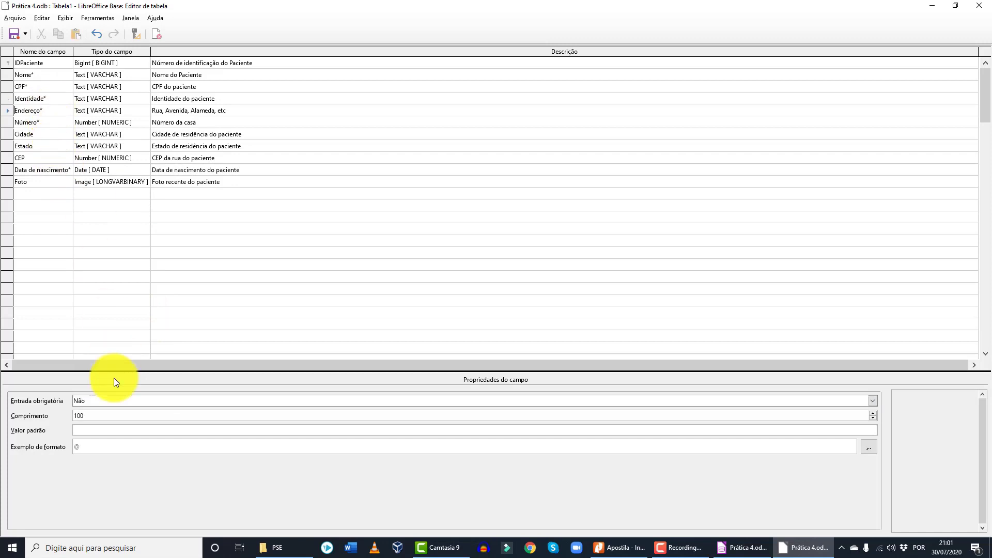
{"action": "left_click", "coordinate": [110, 400]}
{"action": "left_click", "coordinate": [114, 414]}
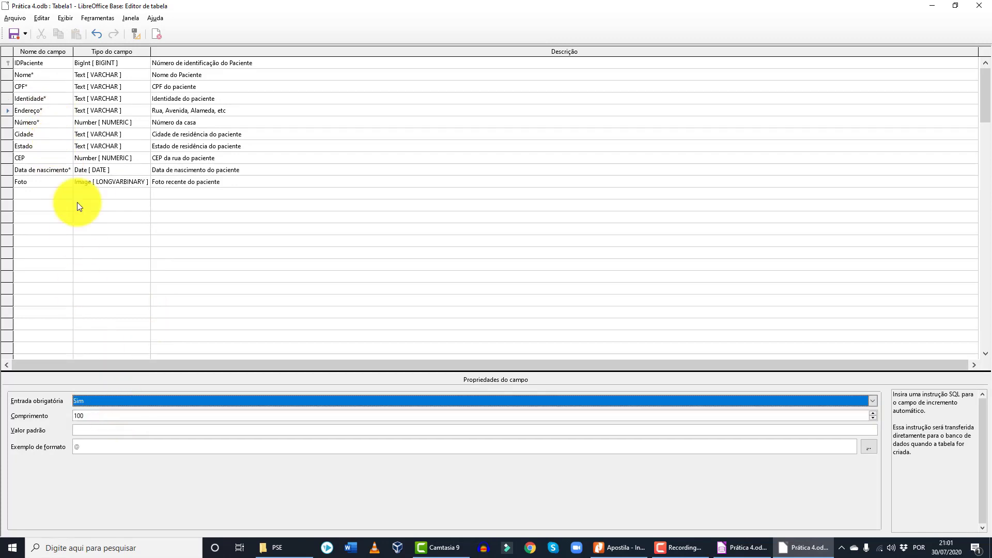
{"action": "left_click", "coordinate": [55, 126]}
{"action": "left_click", "coordinate": [112, 402]}
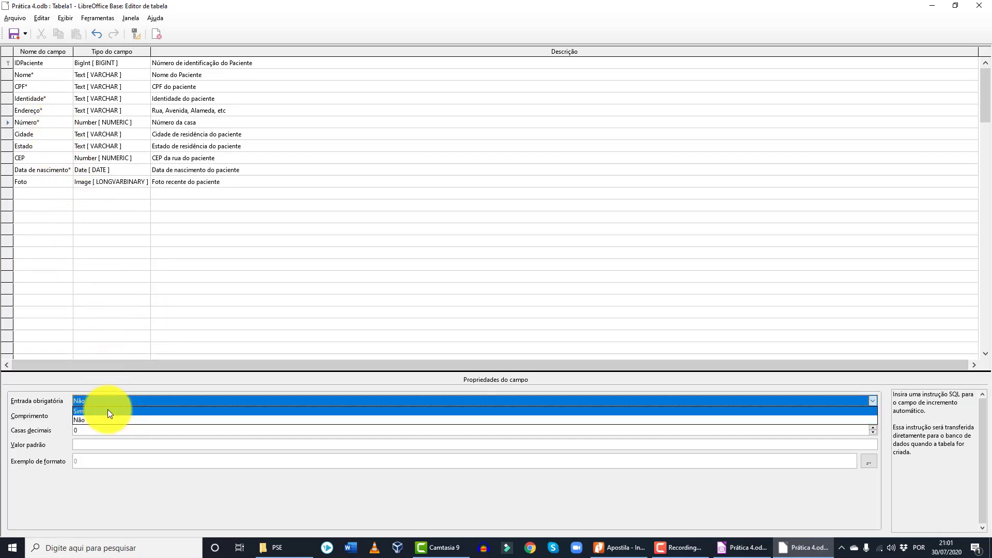
{"action": "left_click", "coordinate": [108, 412]}
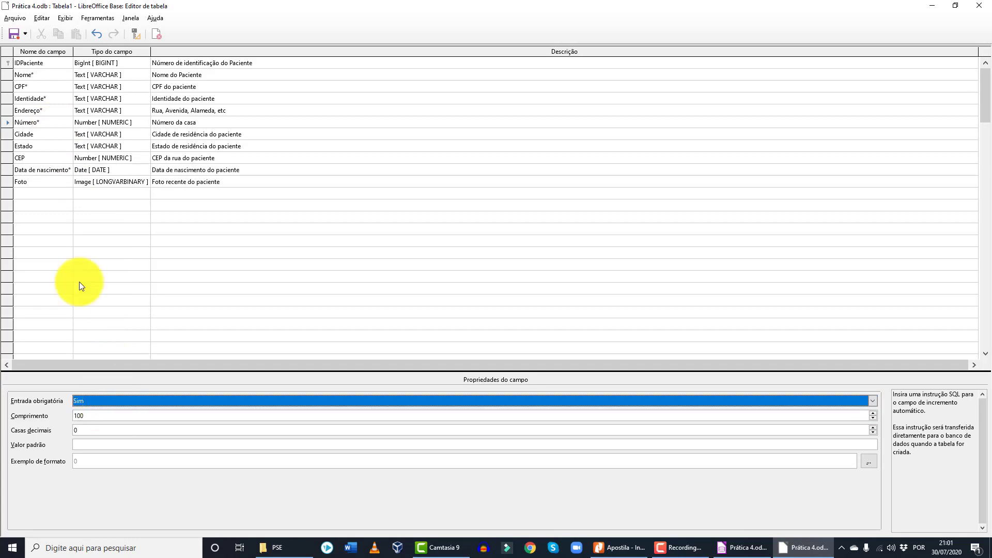
- Append an asterisk to the Cidade and Estado field names
{"action": "left_click", "coordinate": [48, 134]}
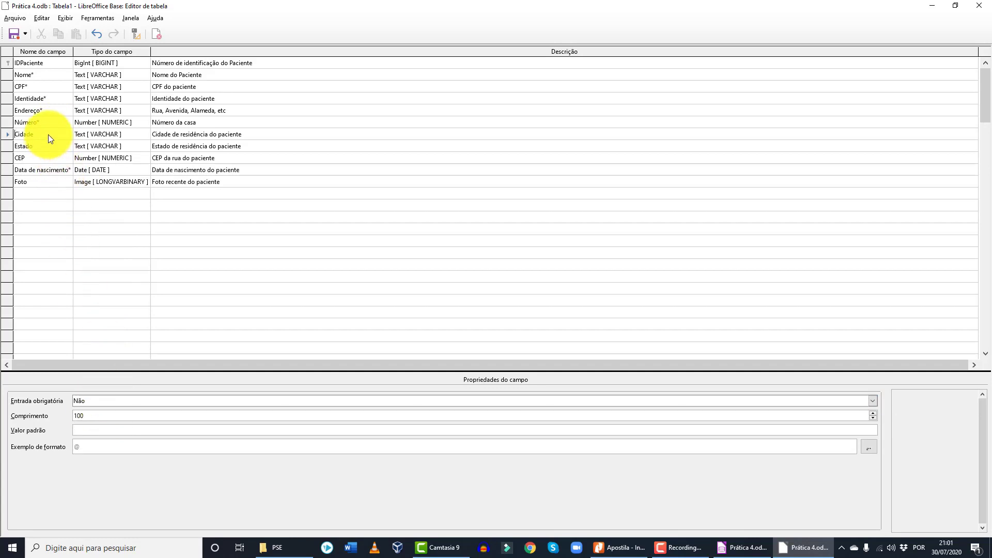
{"action": "left_click", "coordinate": [49, 135]}
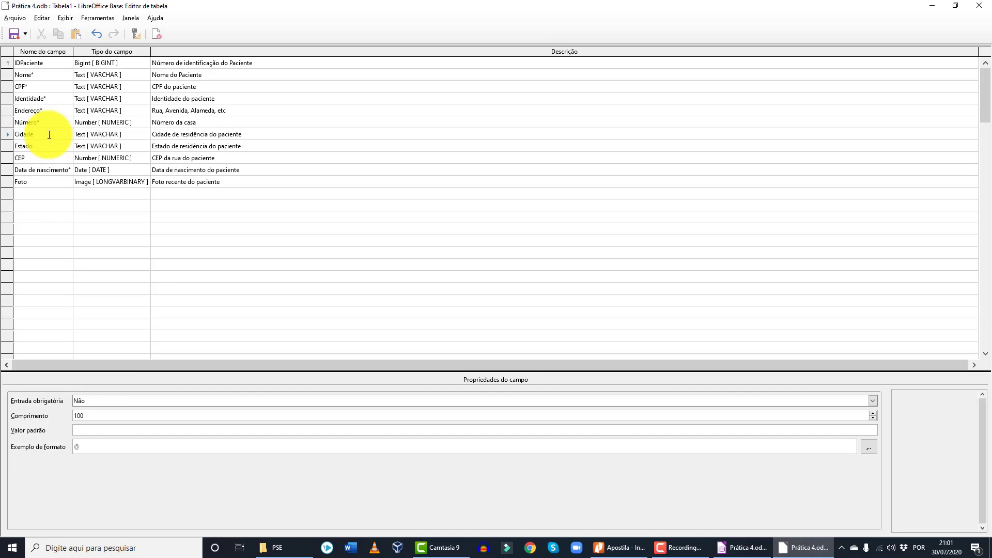
{"action": "type", "text": "*"}
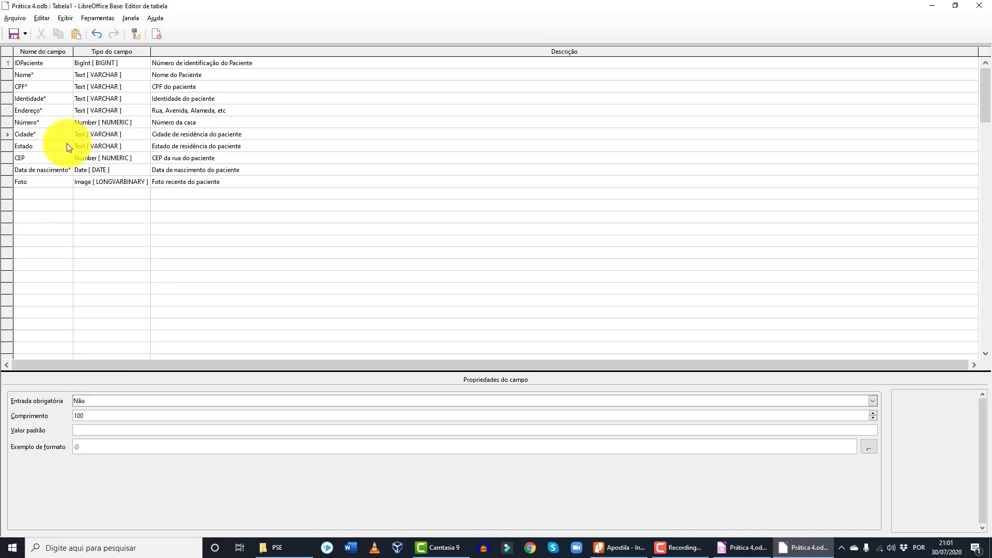
{"action": "left_click", "coordinate": [56, 146]}
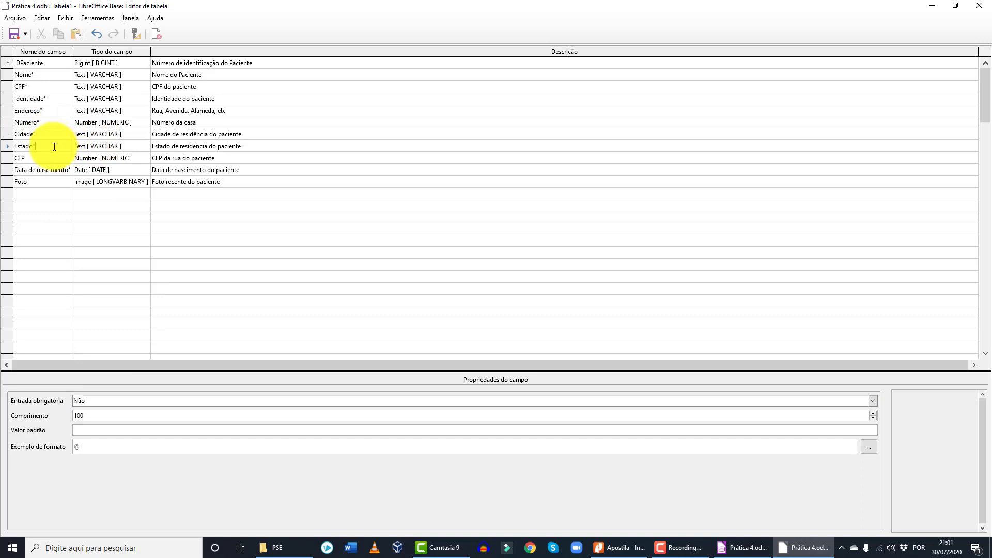
{"action": "type", "text": "*"}
{"action": "left_click", "coordinate": [49, 158]}
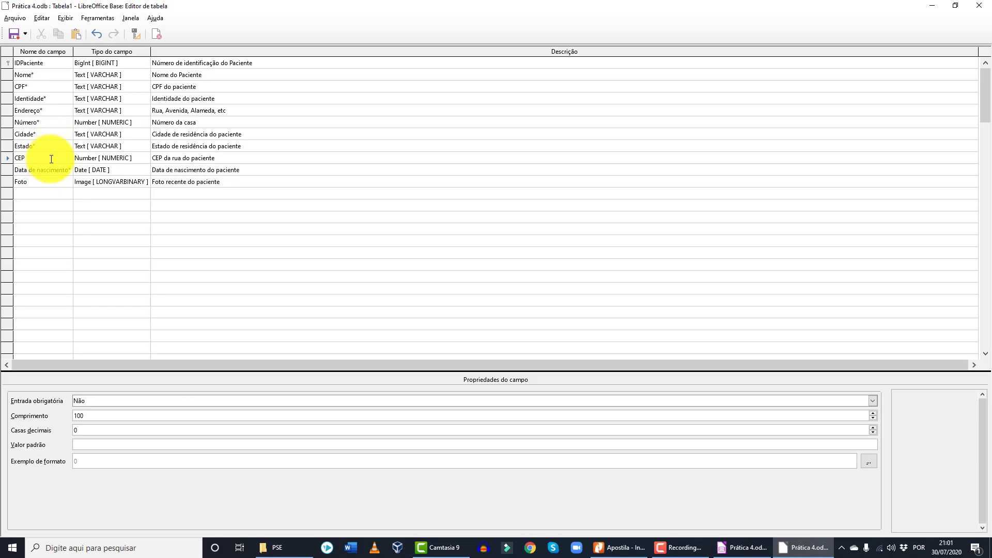
- Make Cidade, Estado, CEP and Data de nascimento required, leaving Foto optional
{"action": "left_click", "coordinate": [58, 133]}
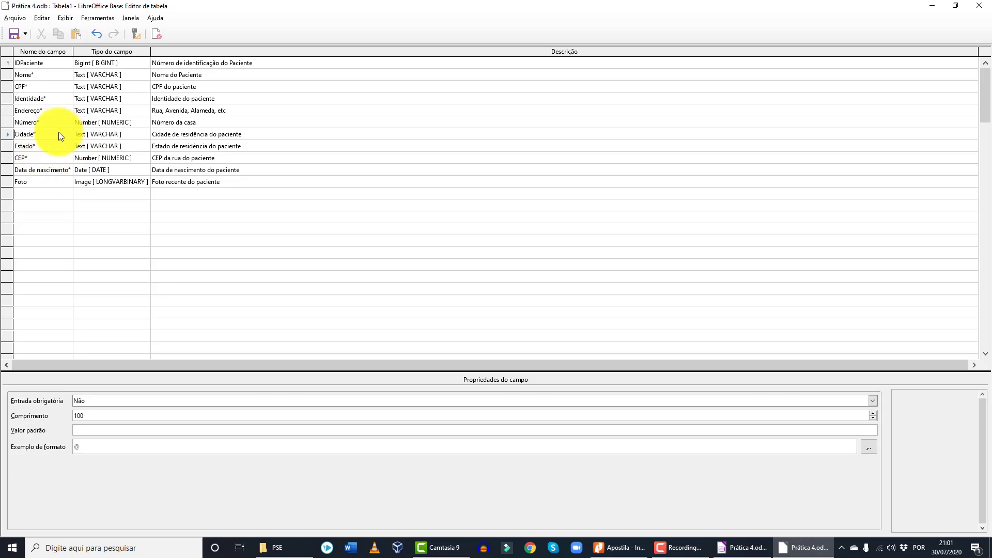
{"action": "left_click", "coordinate": [100, 401]}
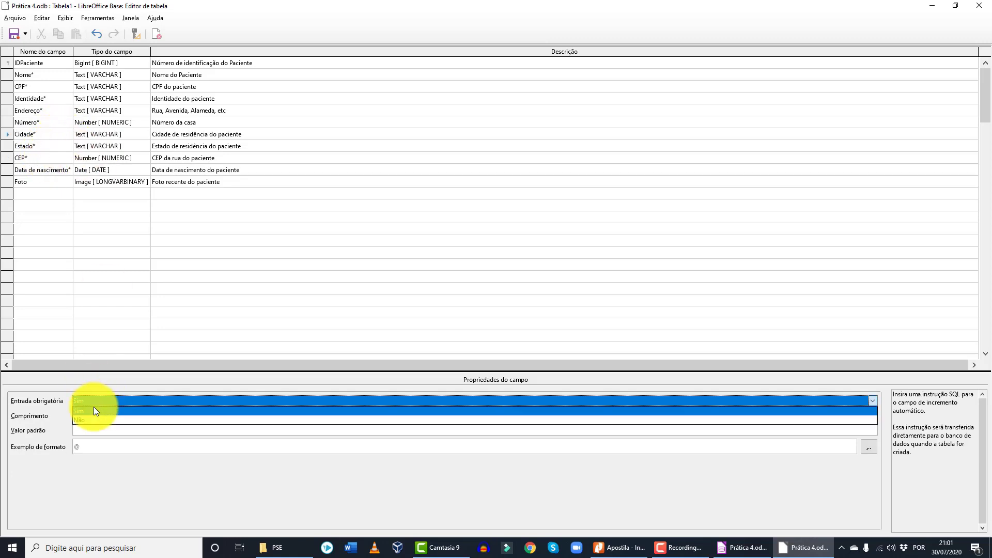
{"action": "left_click", "coordinate": [94, 408]}
{"action": "left_click", "coordinate": [51, 142]}
{"action": "left_click", "coordinate": [128, 401]}
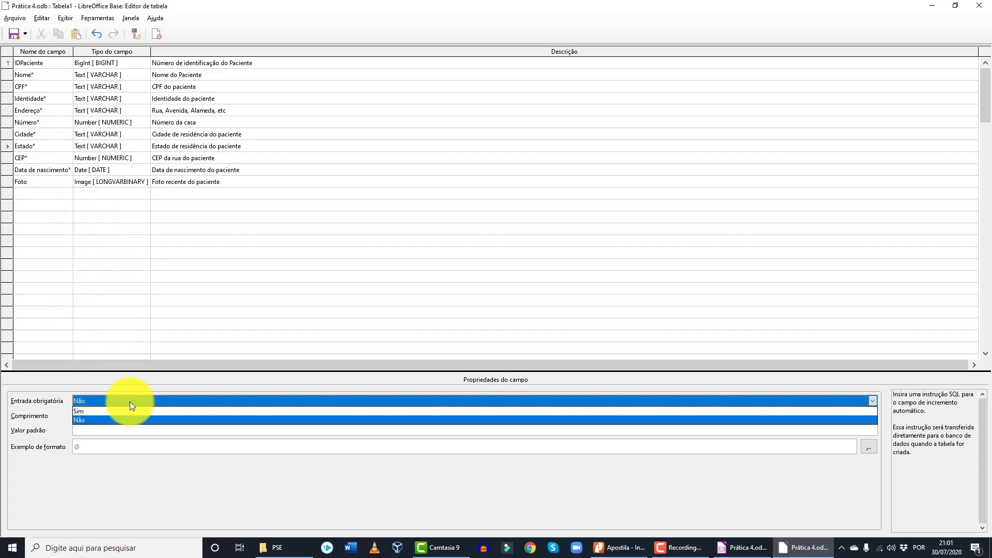
{"action": "left_click", "coordinate": [103, 411]}
{"action": "left_click", "coordinate": [48, 158]}
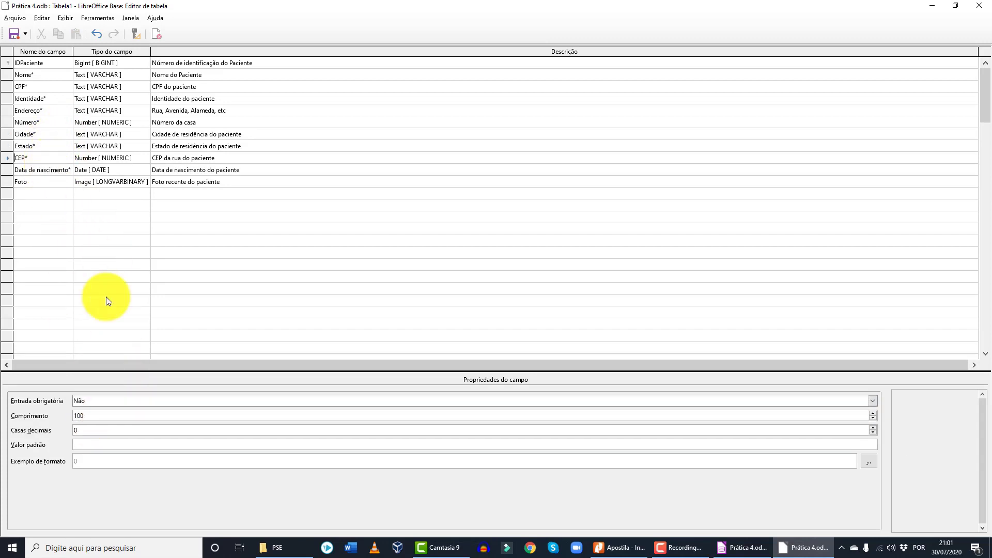
{"action": "left_click", "coordinate": [114, 402]}
{"action": "left_click", "coordinate": [114, 411]}
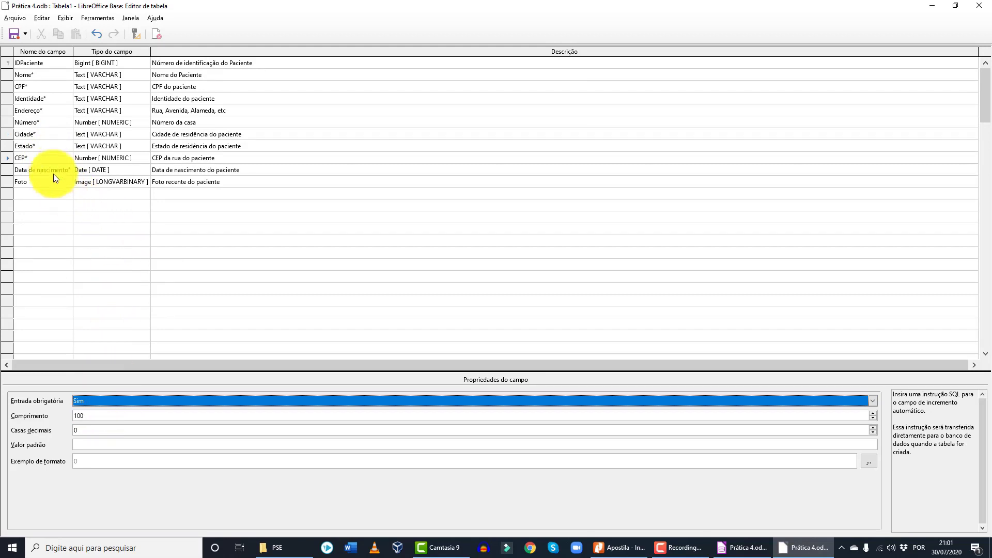
{"action": "left_click", "coordinate": [51, 168]}
{"action": "left_click", "coordinate": [123, 401]}
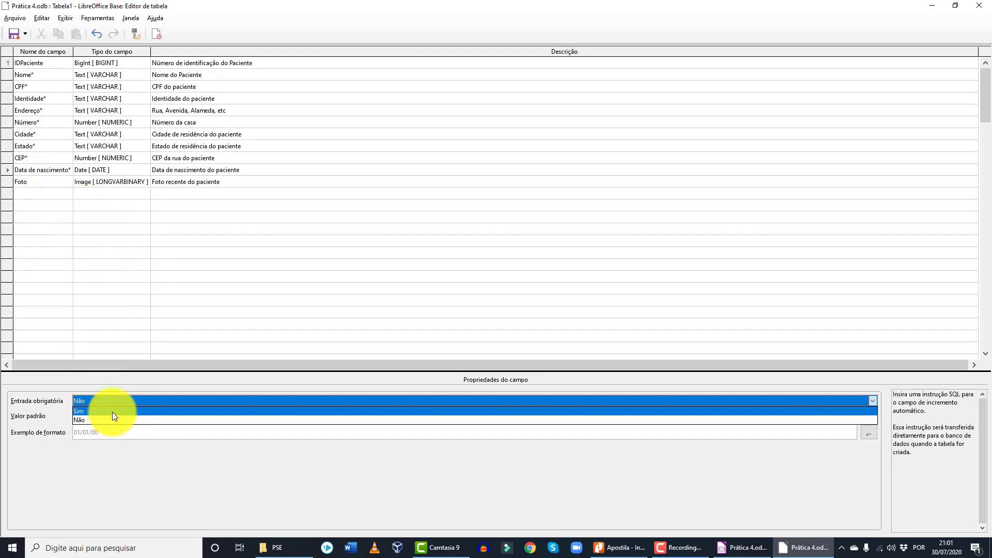
{"action": "left_click", "coordinate": [113, 411]}
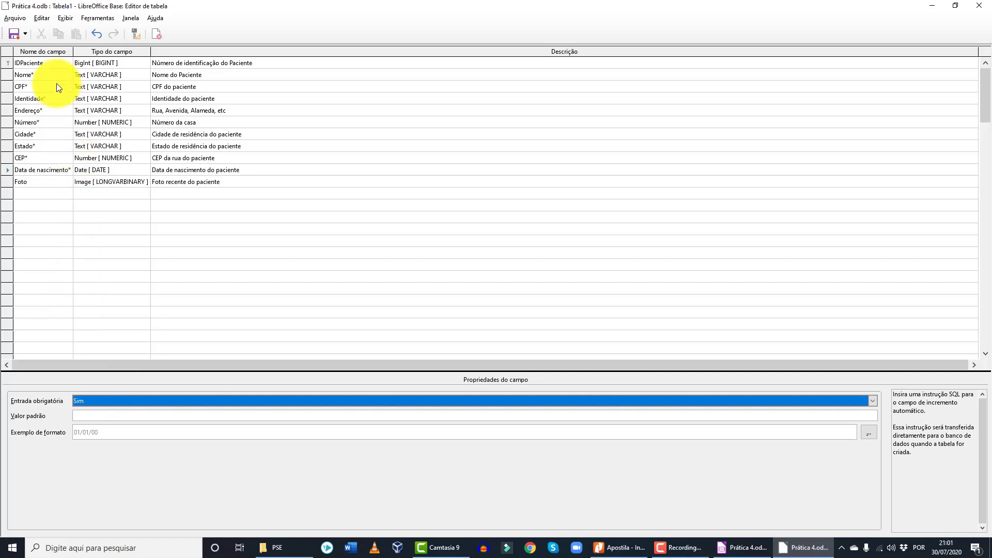
{"action": "left_click", "coordinate": [46, 182]}
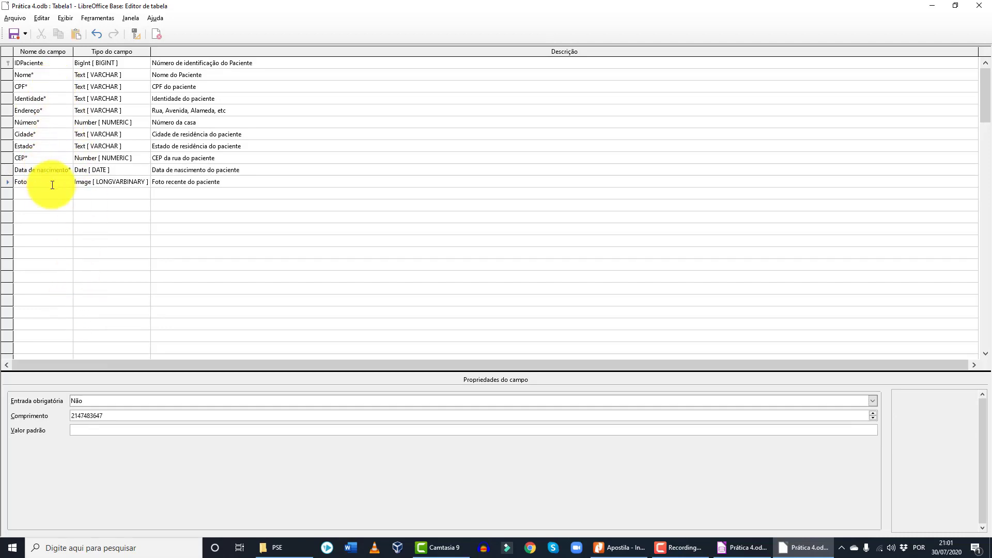
- Save the table as 'Cadastro de pacientes' and close the table design window
{"action": "left_click", "coordinate": [12, 34]}
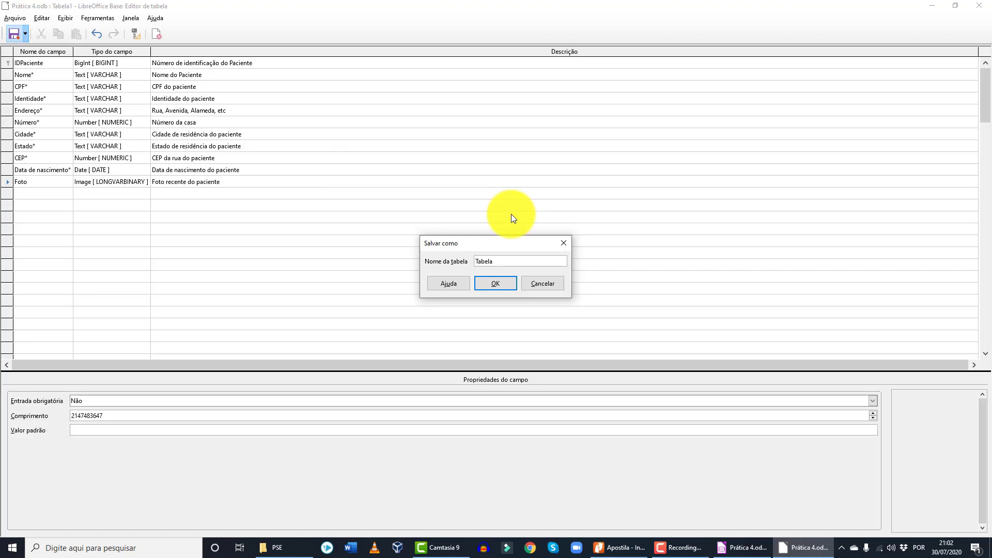
{"action": "key", "text": "BackSpace"}
{"action": "type", "text": "Cadastro de pacientes"}
{"action": "left_click", "coordinate": [507, 286]}
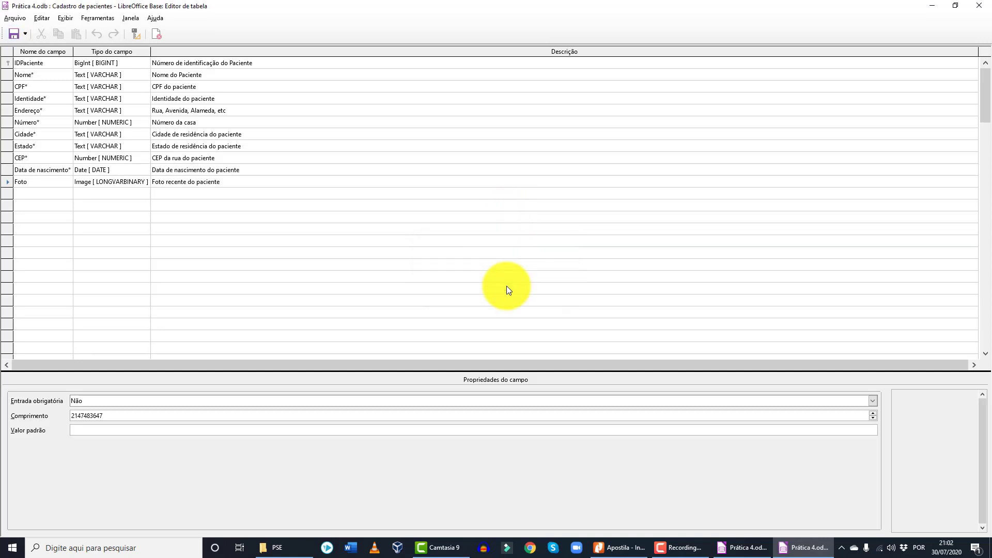
{"action": "left_click", "coordinate": [988, 4]}
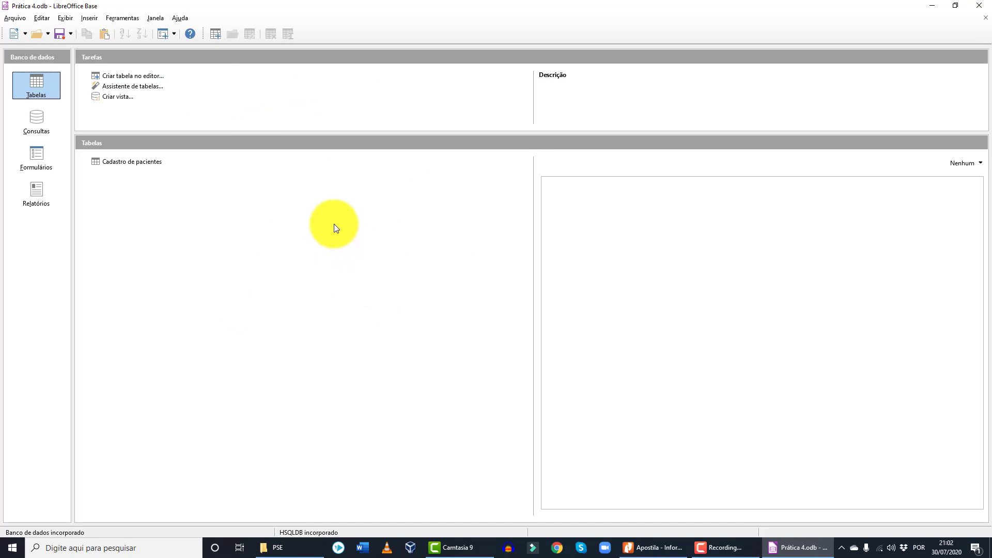
- Create a new table with first field 'Ordem de serviço' and widen the Nome do campo column
{"action": "left_click", "coordinate": [140, 76]}
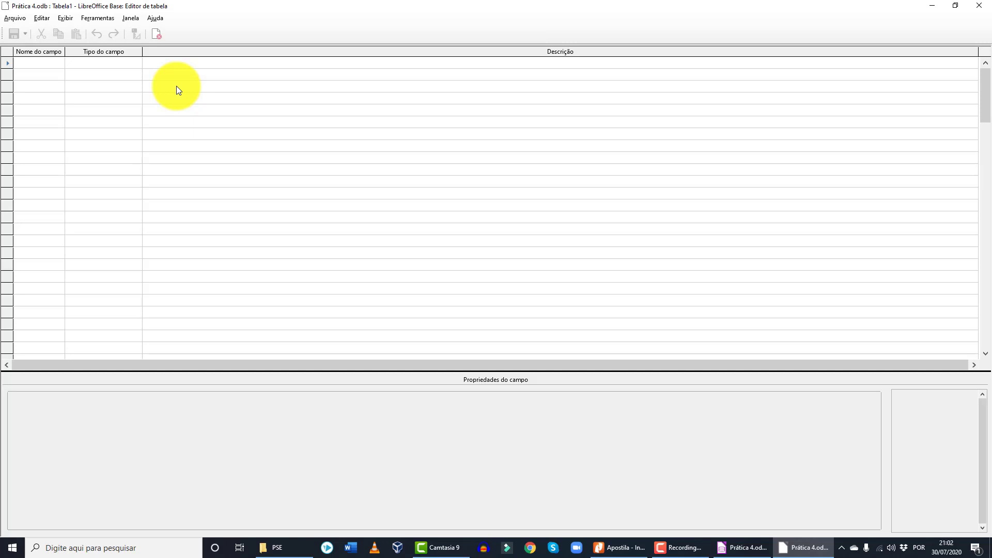
{"action": "left_click", "coordinate": [38, 62]}
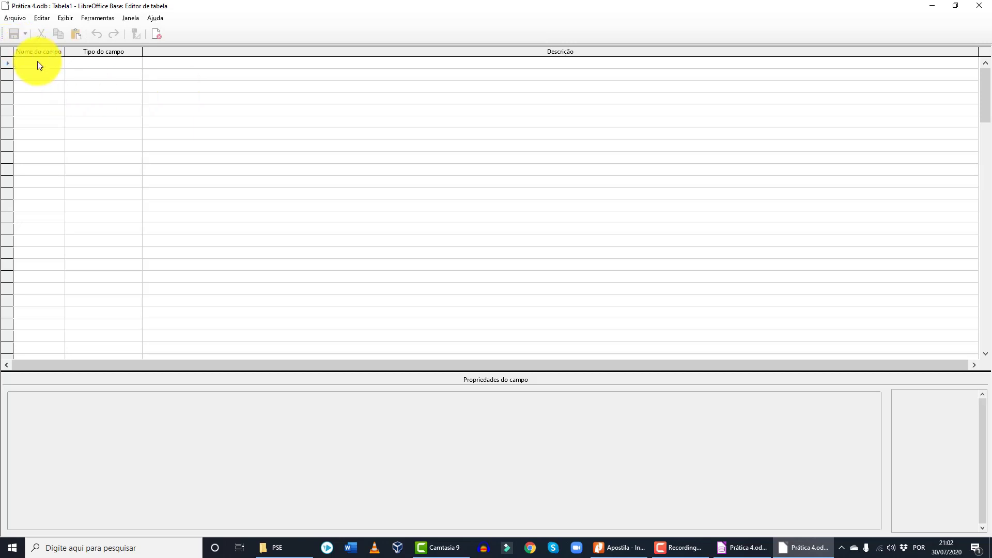
{"action": "type", "text": "Ordem de serviço"}
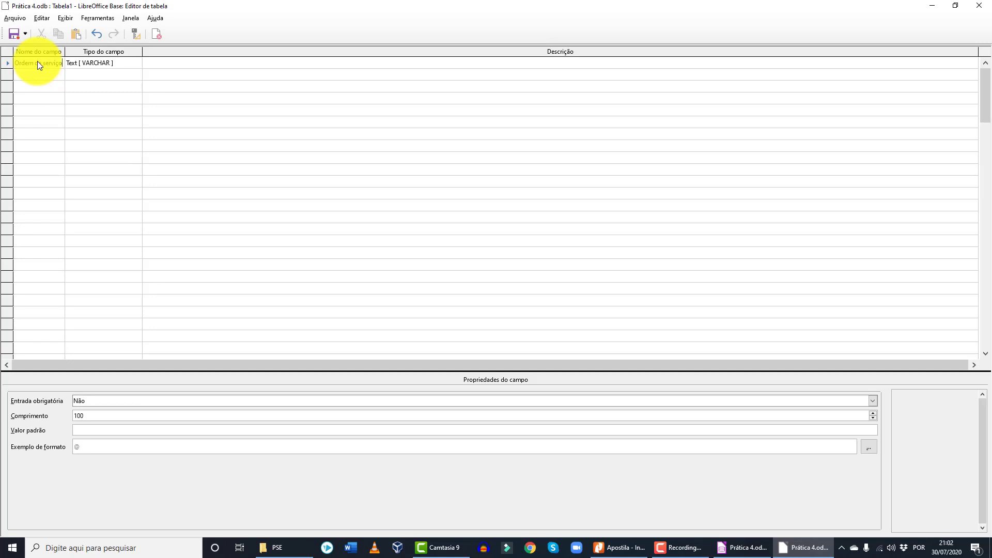
{"action": "left_click", "coordinate": [62, 87]}
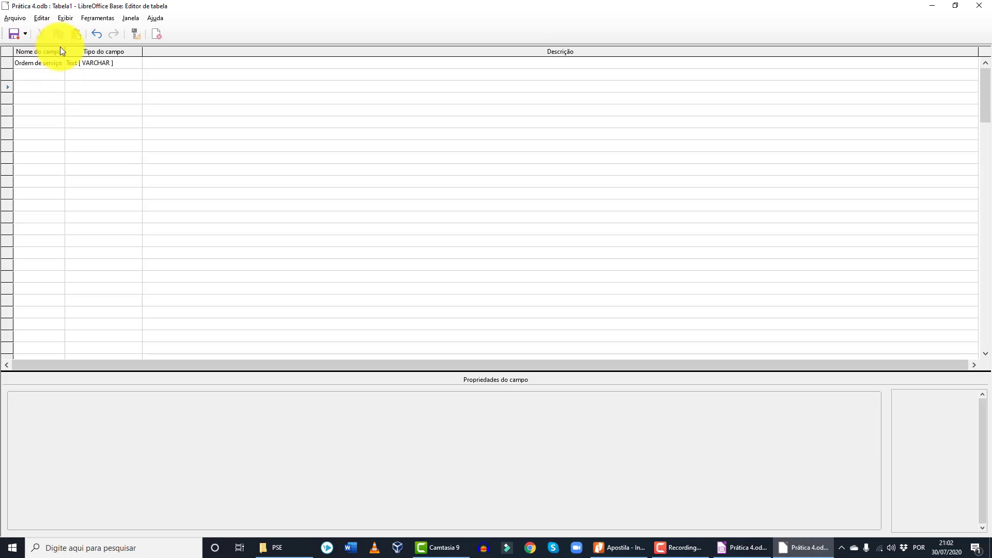
{"action": "left_click_drag", "start_coordinate": [65, 50], "coordinate": [75, 50]}
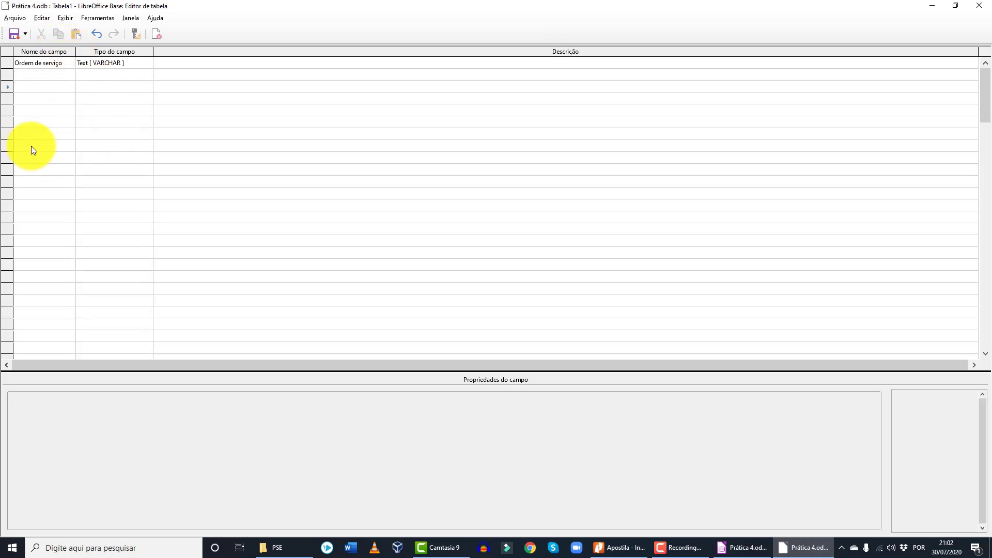
{"action": "left_click_drag", "start_coordinate": [76, 50], "coordinate": [104, 49]}
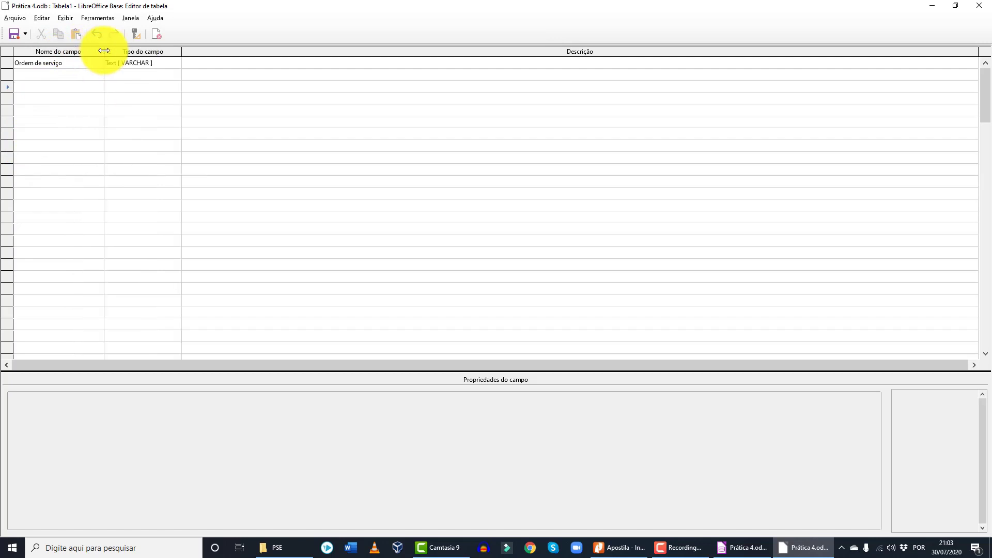
{"action": "left_click", "coordinate": [71, 63]}
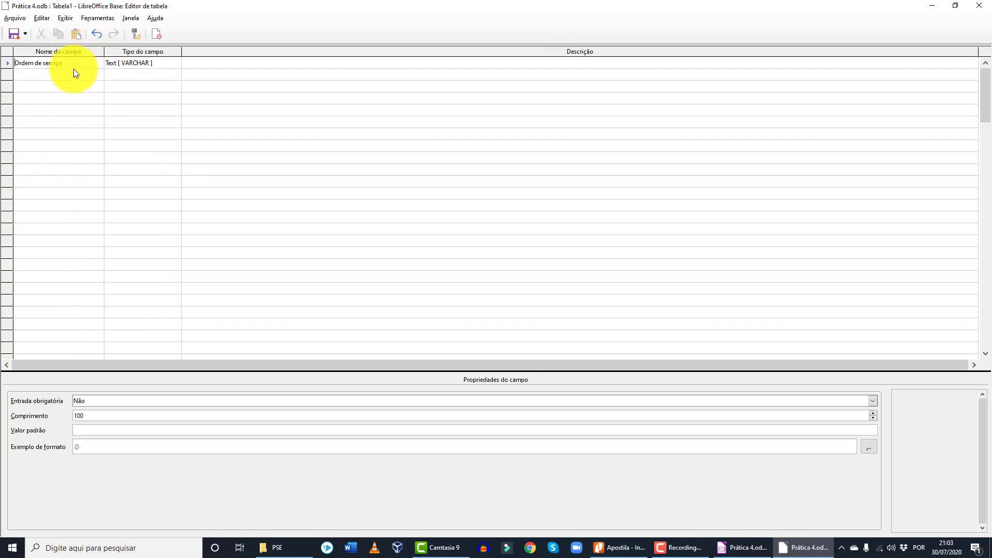
- Make Ordem de serviço the primary key and confirm the Chave primária mark on its row
{"action": "right_click", "coordinate": [7, 63]}
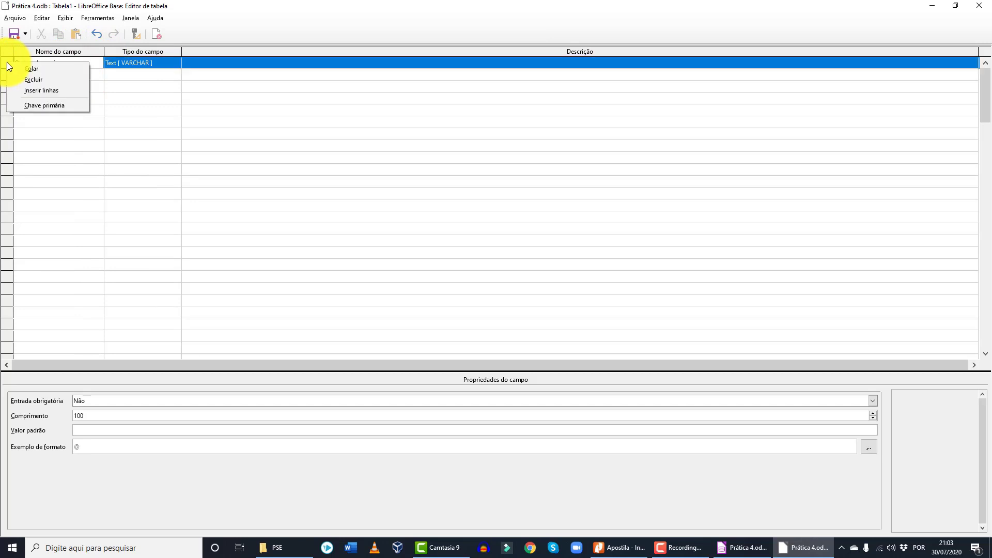
{"action": "left_click", "coordinate": [48, 104]}
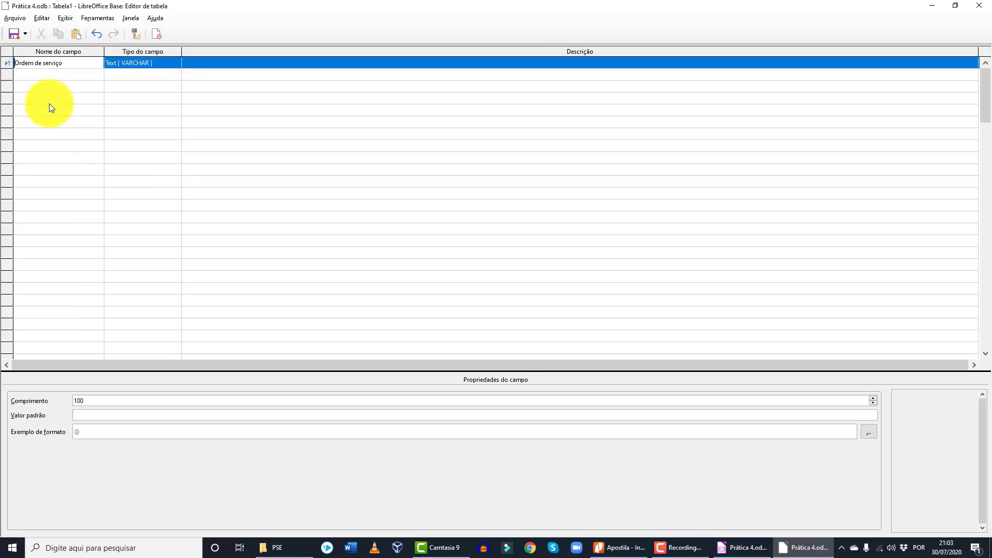
{"action": "right_click", "coordinate": [7, 63]}
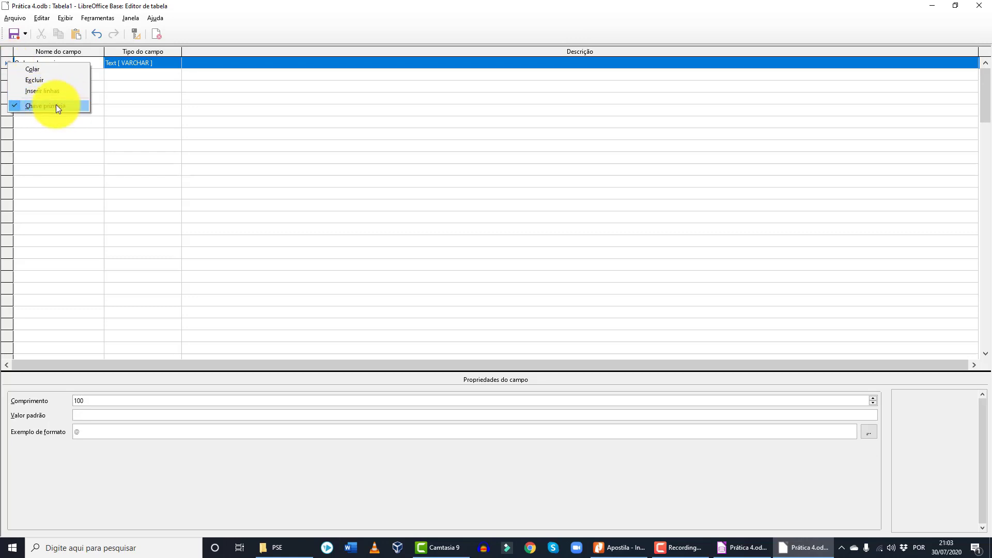
{"action": "left_click", "coordinate": [218, 63]}
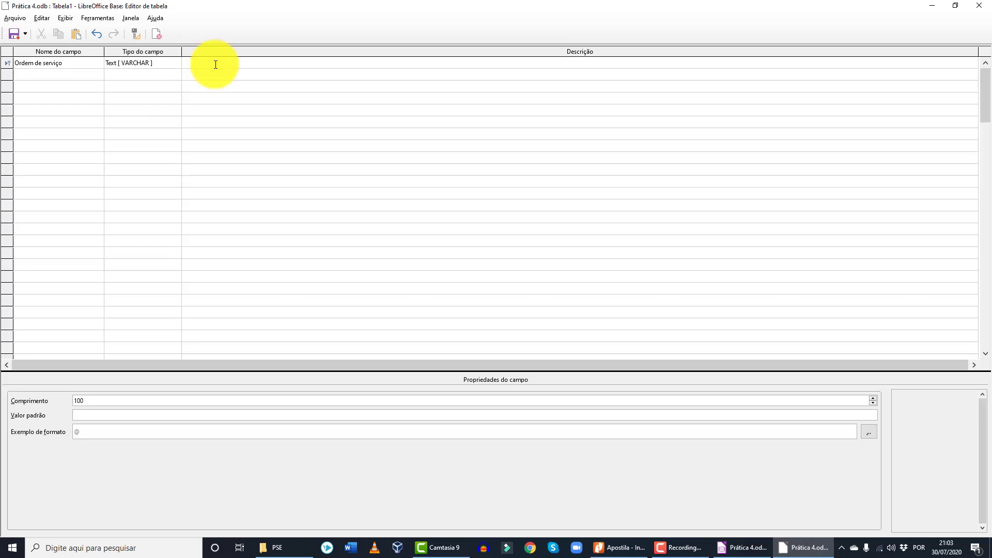
{"action": "left_click", "coordinate": [161, 63]}
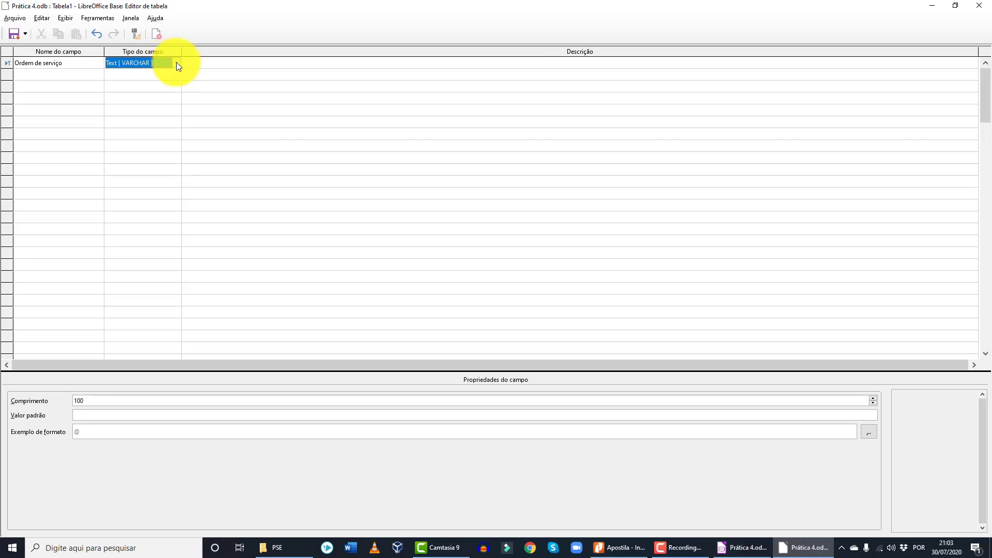
- Pick a field type and finish typing the HEM-Neutrófilos* field description
{"action": "left_click", "coordinate": [177, 64]}
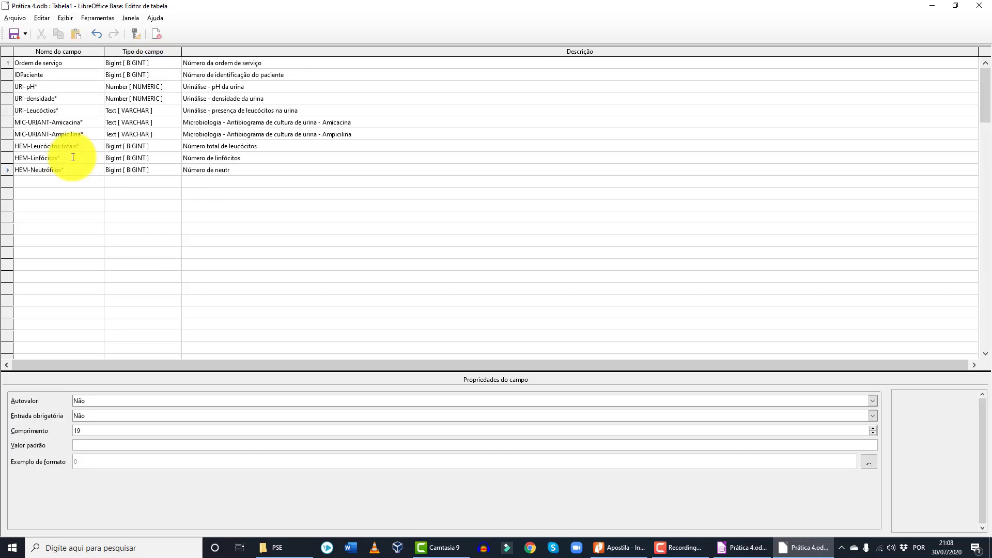
{"action": "type", "text": "ófilos"}
{"action": "left_click", "coordinate": [198, 210]}
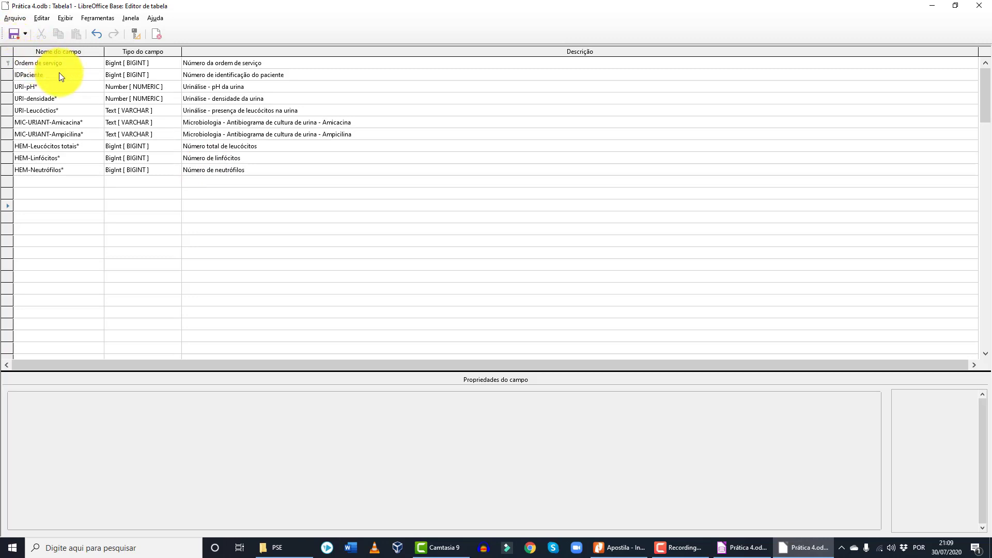
- Set Entrada obrigatória to Sim for URI-pH*, URI-densidade* and URI-Leucócitos*
{"action": "left_click", "coordinate": [48, 86]}
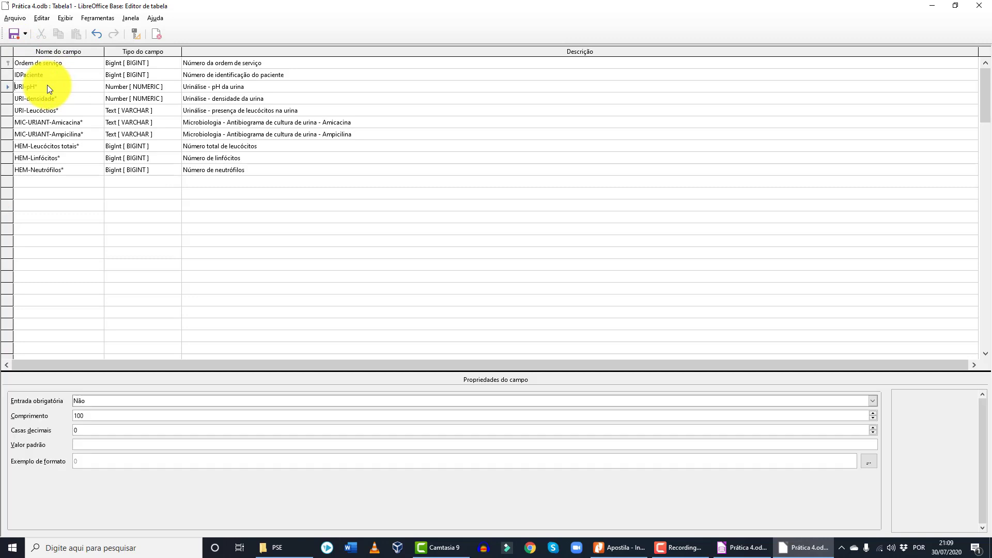
{"action": "left_click", "coordinate": [100, 401]}
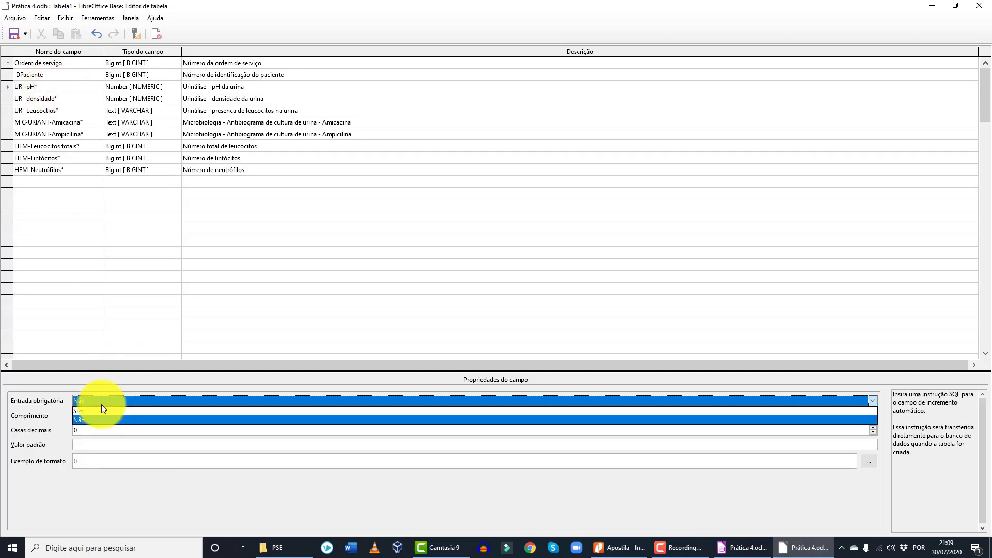
{"action": "left_click", "coordinate": [100, 411]}
{"action": "left_click", "coordinate": [64, 99]}
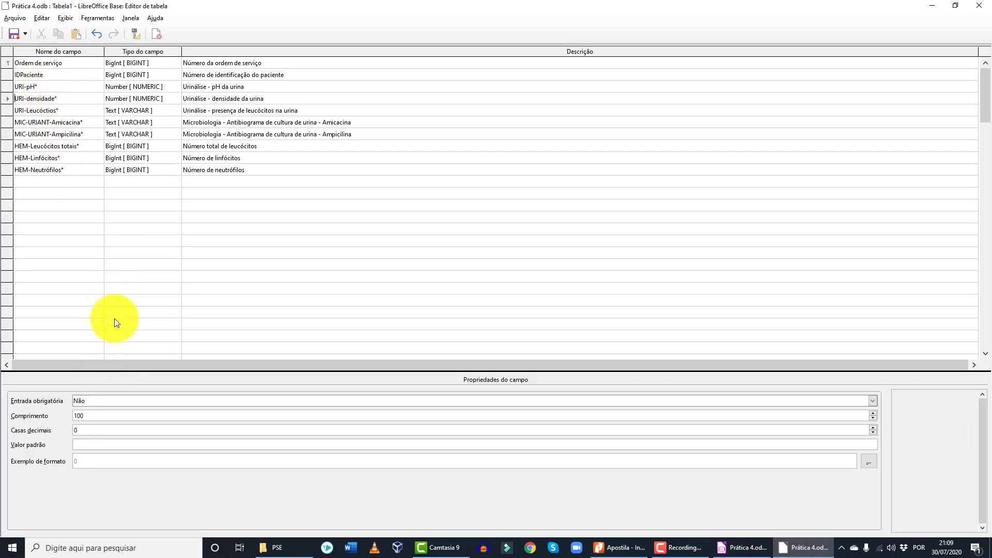
{"action": "left_click", "coordinate": [112, 400]}
{"action": "left_click", "coordinate": [111, 412]}
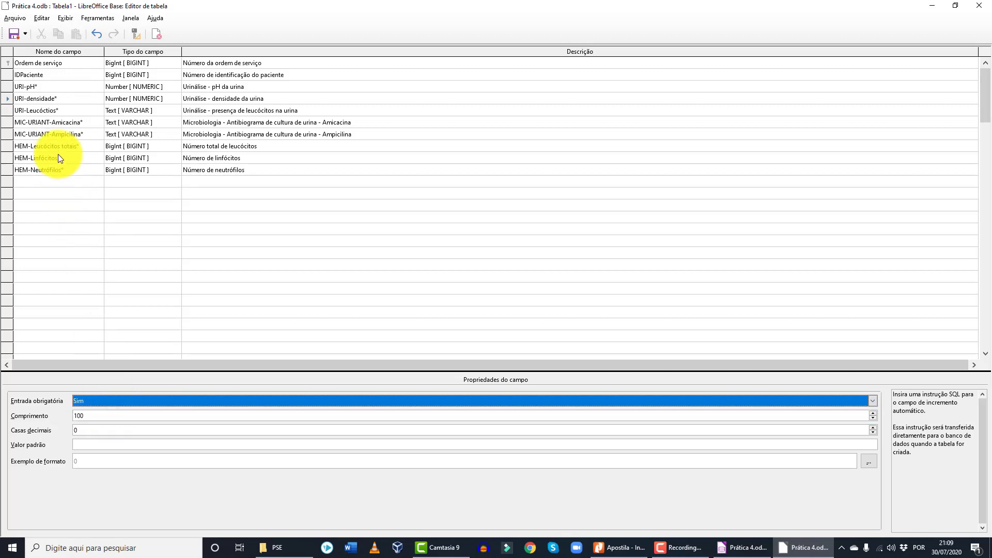
{"action": "left_click", "coordinate": [68, 106]}
{"action": "left_click", "coordinate": [107, 401]}
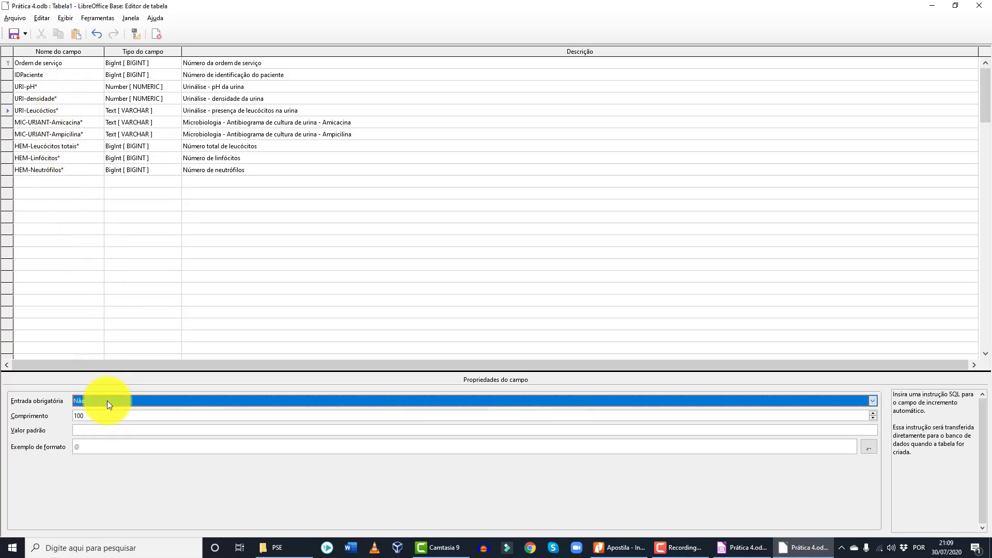
{"action": "left_click", "coordinate": [106, 413]}
- Make MIC-URIANT-Amicacina* and MIC-URIANT-Ampicilina* required entries
{"action": "left_click", "coordinate": [50, 122]}
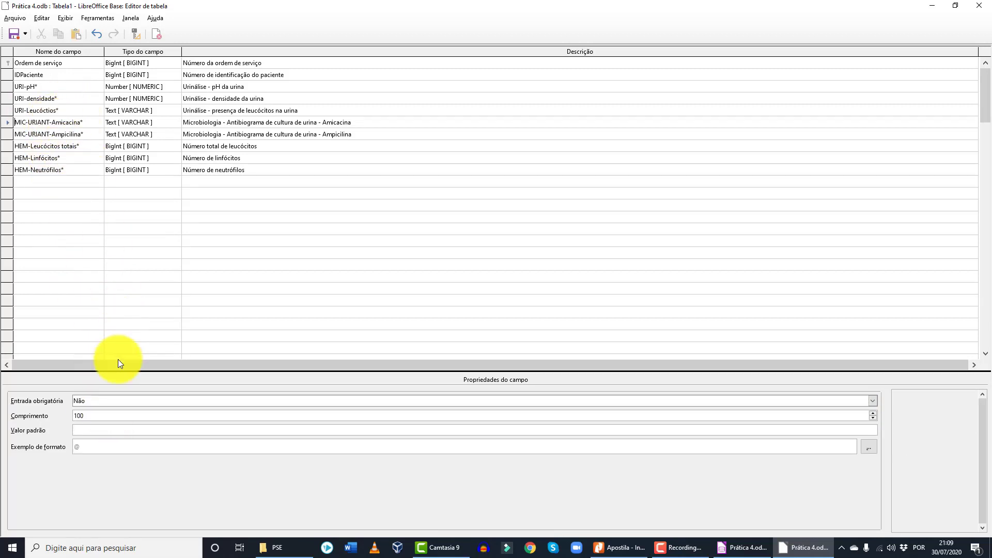
{"action": "left_click", "coordinate": [119, 399]}
{"action": "left_click", "coordinate": [119, 410]}
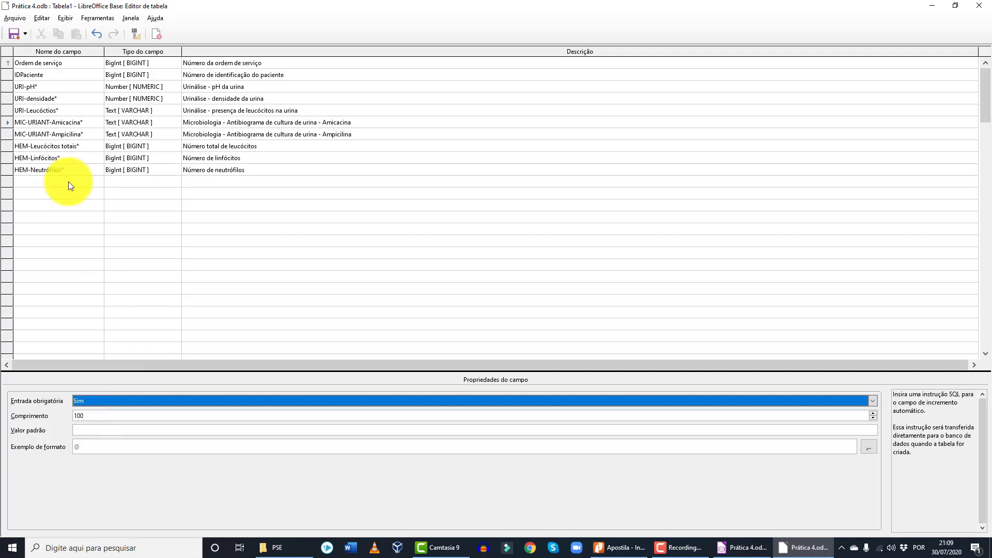
{"action": "left_click", "coordinate": [67, 137]}
{"action": "left_click", "coordinate": [101, 401]}
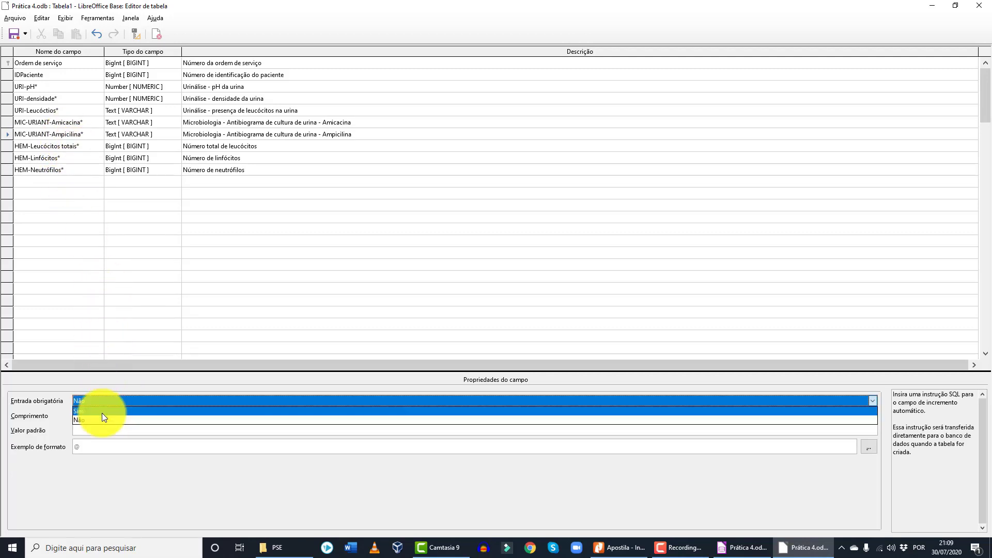
{"action": "left_click", "coordinate": [101, 413]}
- Make HEM-Leucócitos totais*, HEM-Linfócitos* and HEM-Neutrófilos* required, keeping auto-value off
{"action": "left_click", "coordinate": [66, 146]}
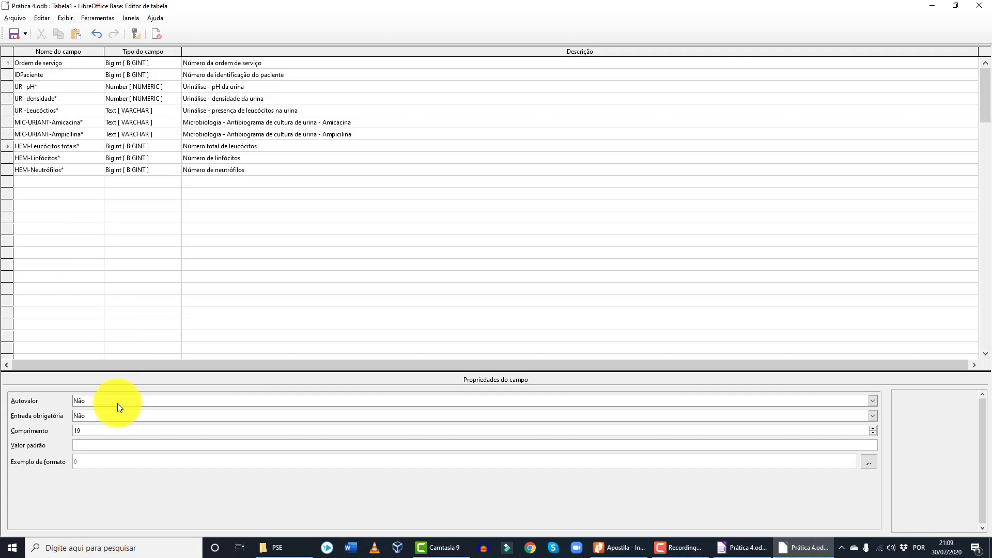
{"action": "left_click", "coordinate": [116, 402]}
{"action": "left_click", "coordinate": [75, 412]}
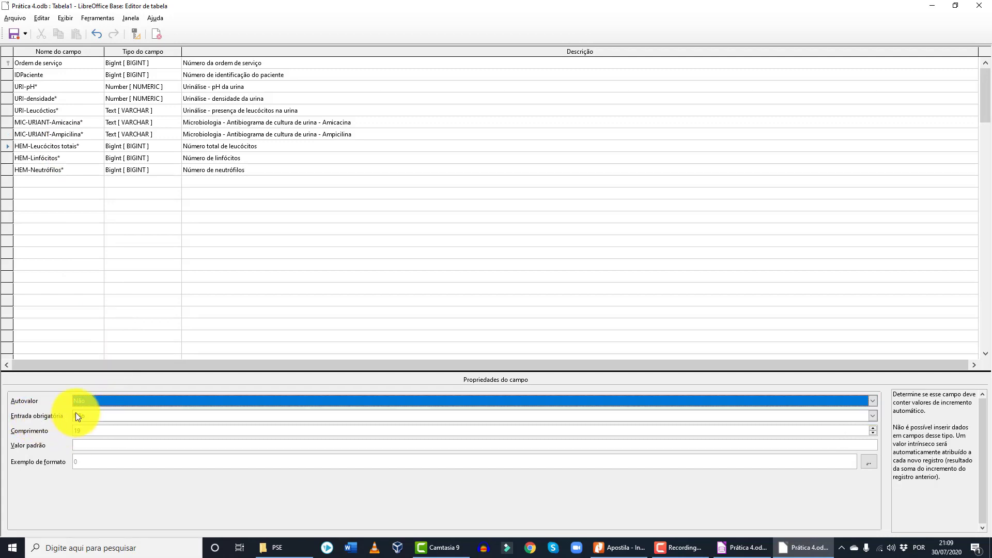
{"action": "left_click", "coordinate": [105, 415]}
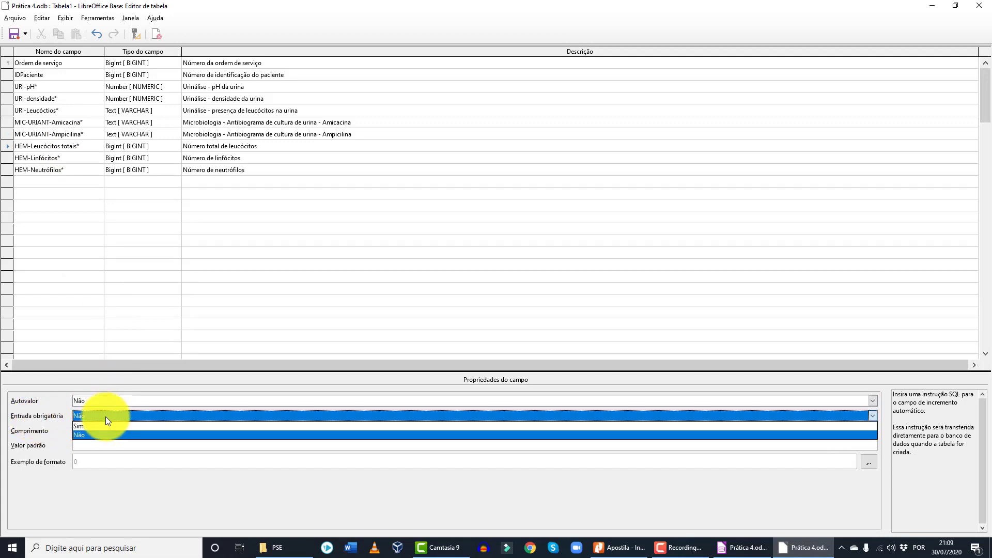
{"action": "left_click", "coordinate": [101, 426]}
{"action": "left_click", "coordinate": [58, 155]}
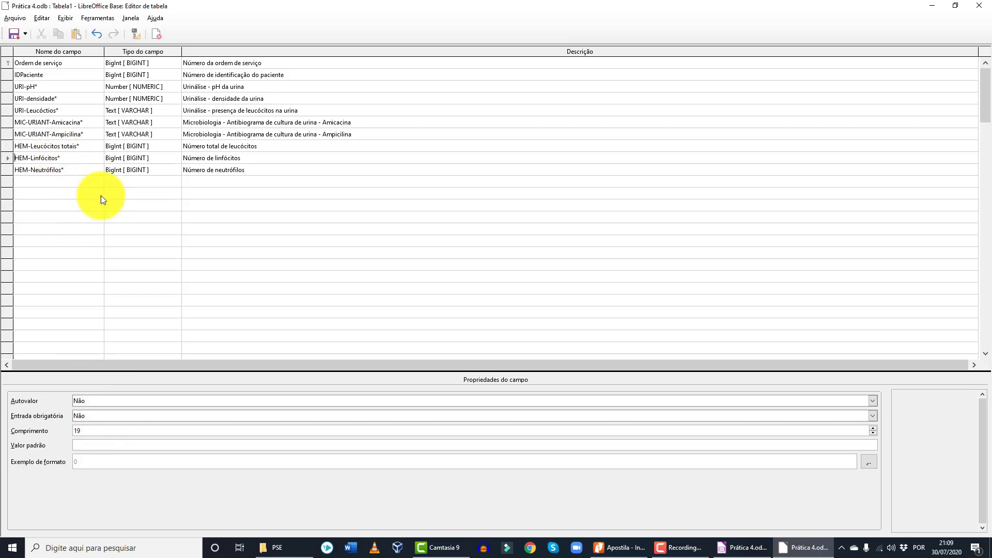
{"action": "left_click", "coordinate": [106, 414]}
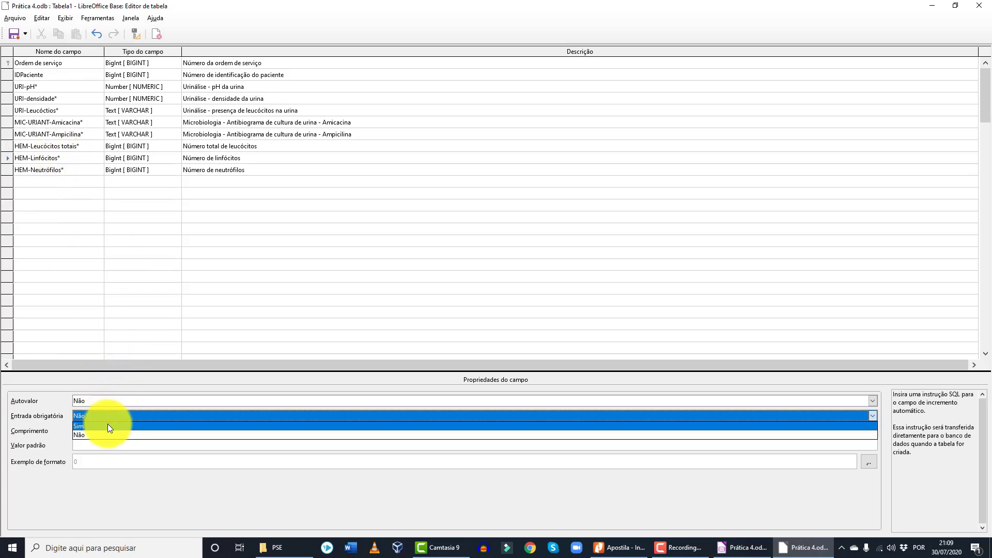
{"action": "left_click", "coordinate": [107, 423]}
{"action": "left_click", "coordinate": [67, 169]}
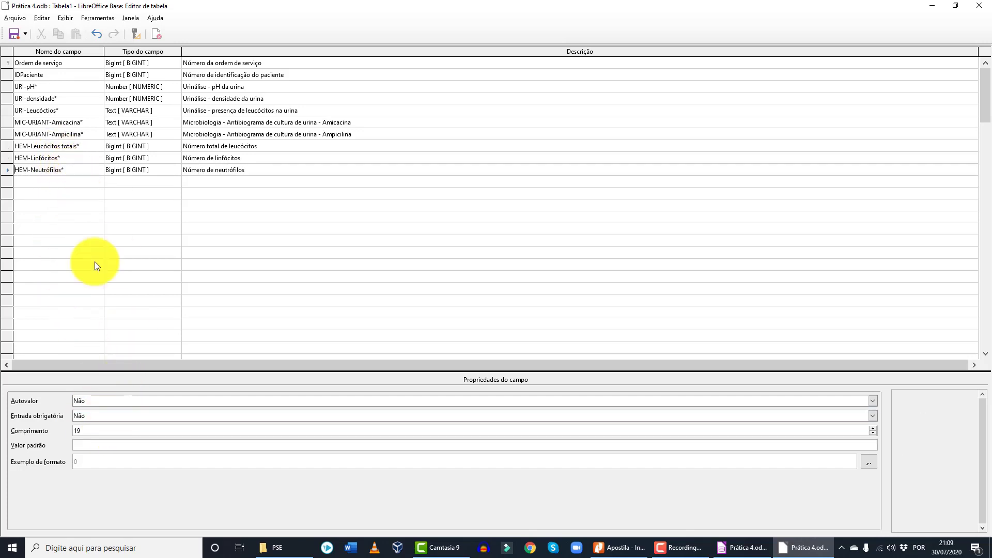
{"action": "left_click", "coordinate": [112, 416]}
{"action": "left_click", "coordinate": [113, 426]}
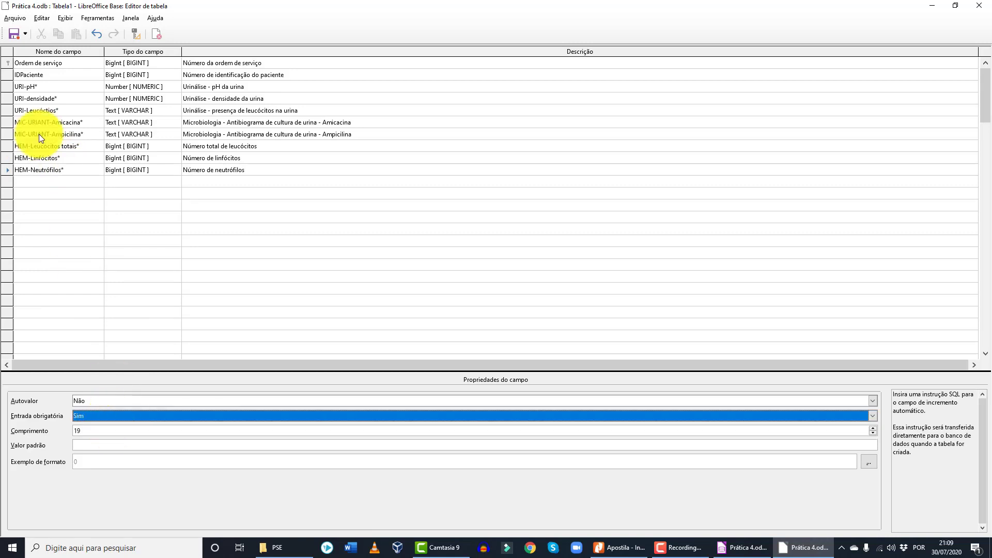
- Select the Ordem de serviço field and bring up its Autovalor choices
{"action": "left_click", "coordinate": [69, 55]}
{"action": "left_click", "coordinate": [71, 61]}
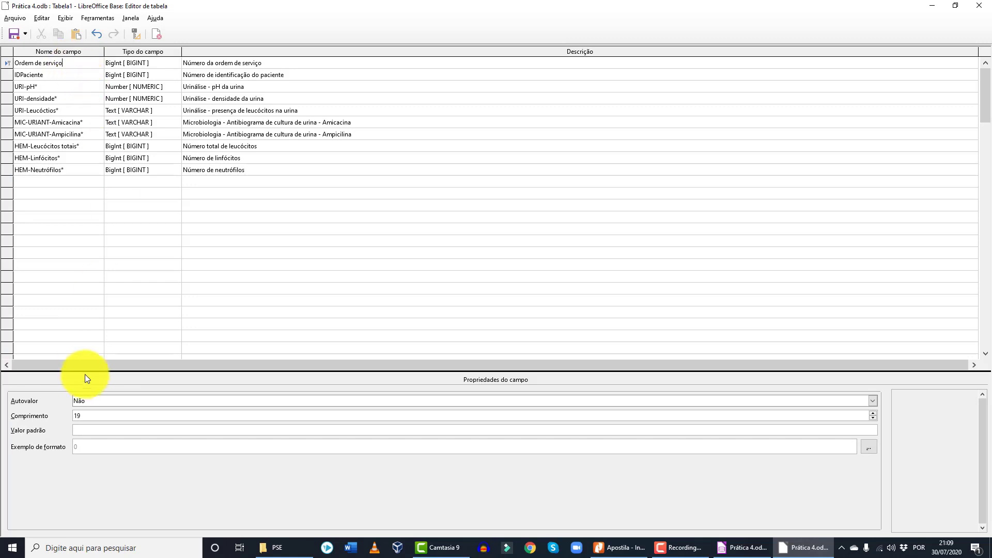
{"action": "left_click", "coordinate": [100, 401]}
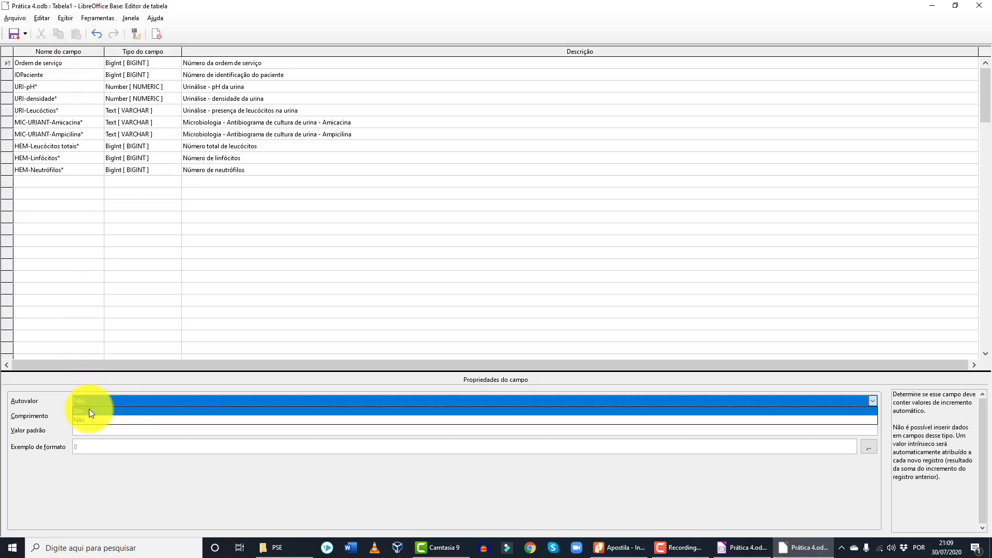
- Set Autovalor to Sim for Ordem de serviço, save the table as 'Cadastro de exames', and close it
{"action": "left_click", "coordinate": [91, 412]}
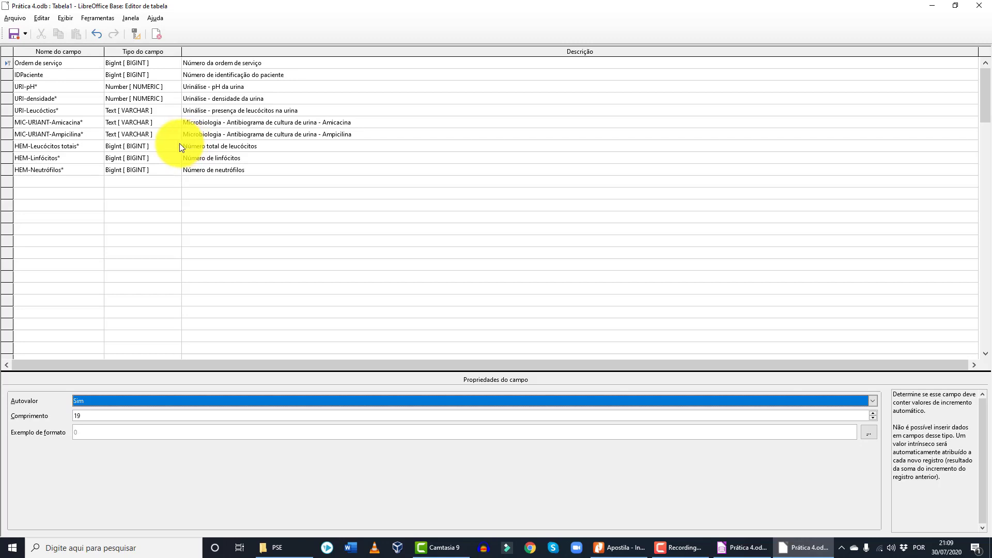
{"action": "left_click", "coordinate": [11, 34]}
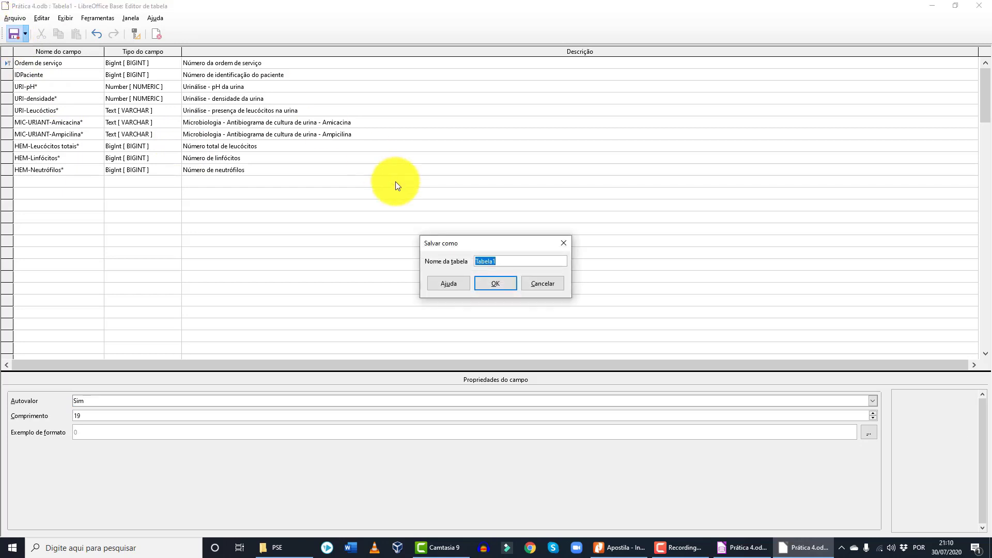
{"action": "type", "text": "Cadastro de exam"}
{"action": "key", "text": "BackSpace"}
{"action": "type", "text": "es"}
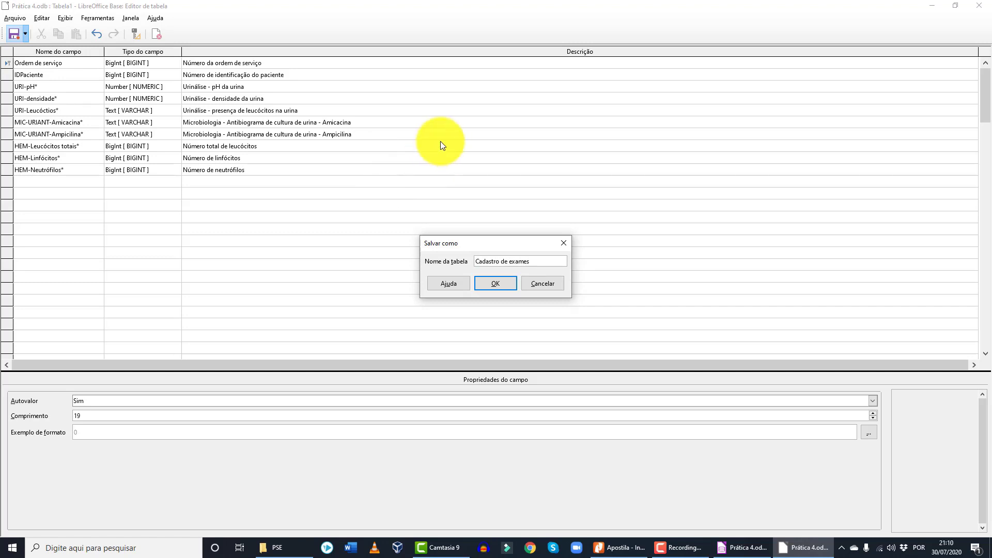
{"action": "left_click", "coordinate": [497, 283]}
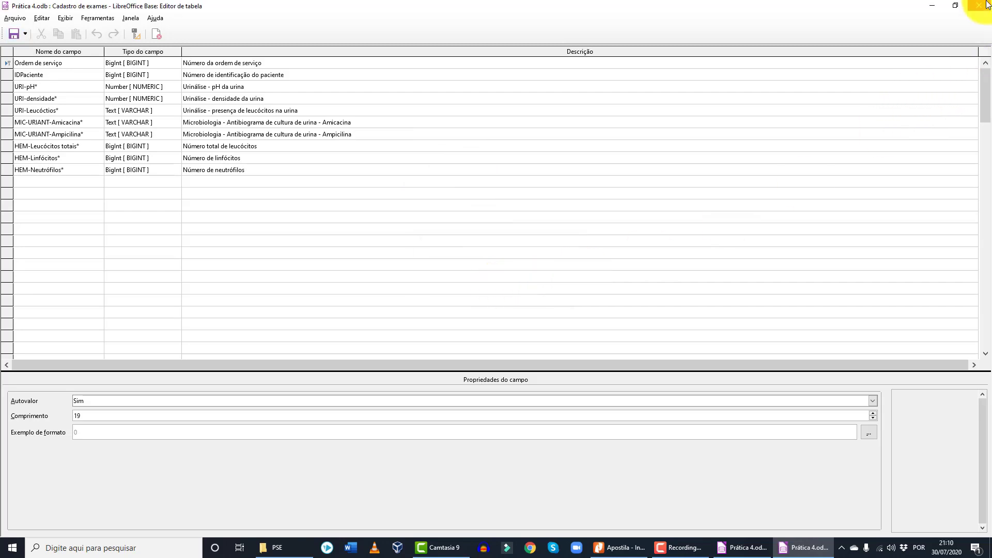
{"action": "left_click", "coordinate": [989, 4]}
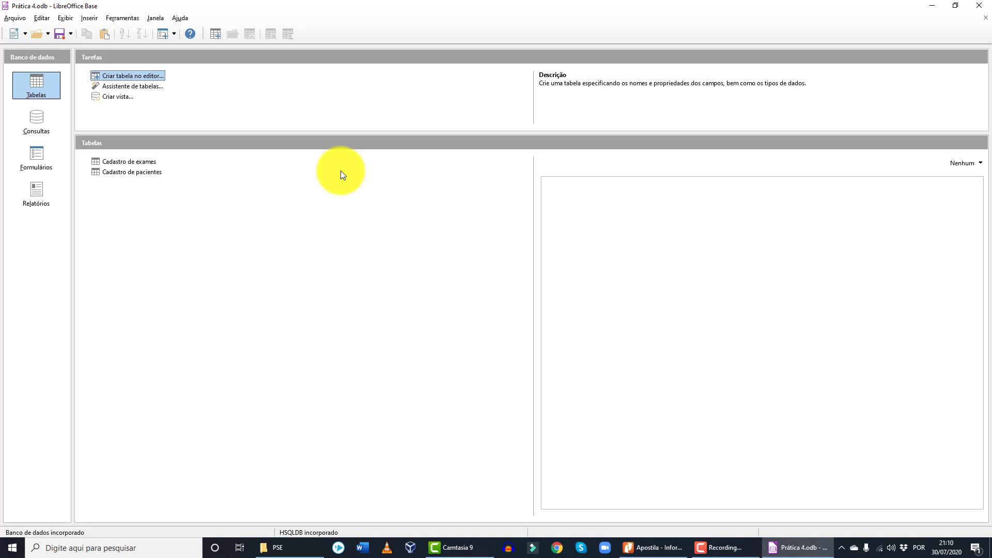
- Open the Relations editor and add the Cadastro de exames and Cadastro de pacientes tables
{"action": "left_click", "coordinate": [117, 17]}
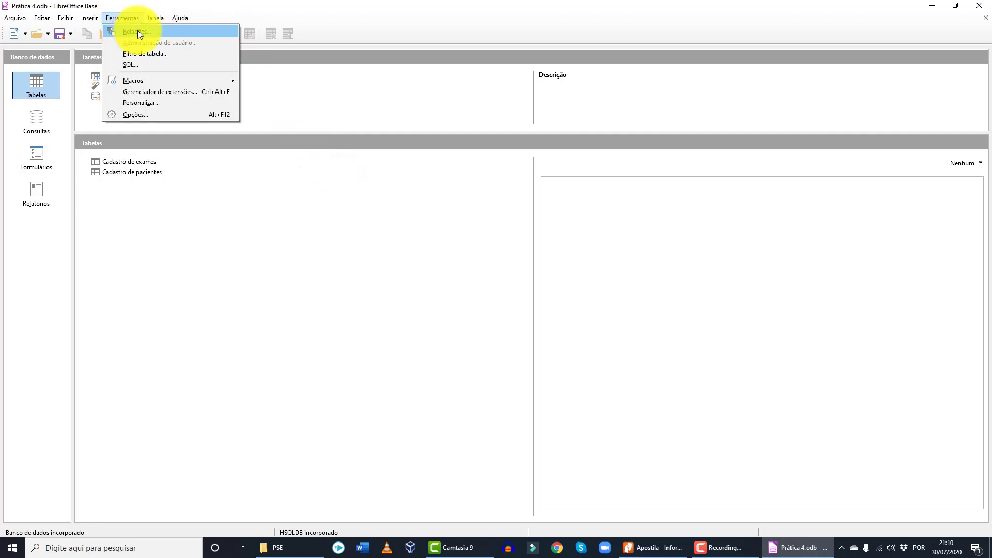
{"action": "left_click", "coordinate": [137, 31]}
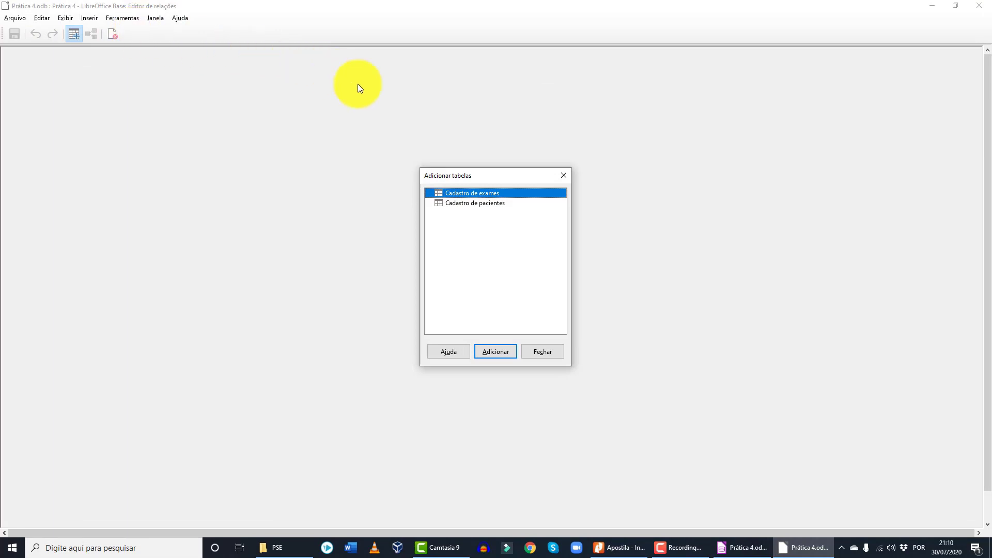
{"action": "left_click", "coordinate": [492, 202]}
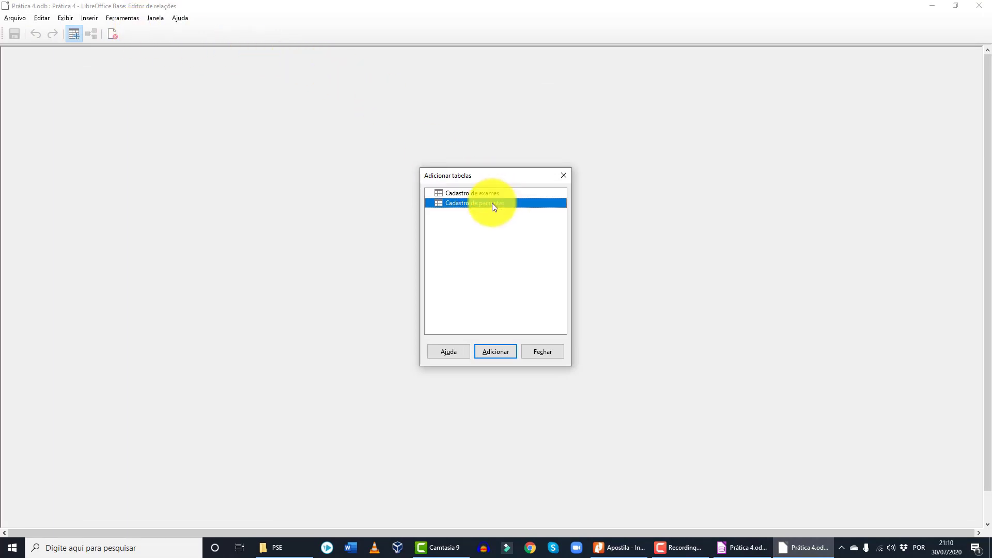
{"action": "double_click", "coordinate": [489, 194]}
{"action": "double_click", "coordinate": [485, 202]}
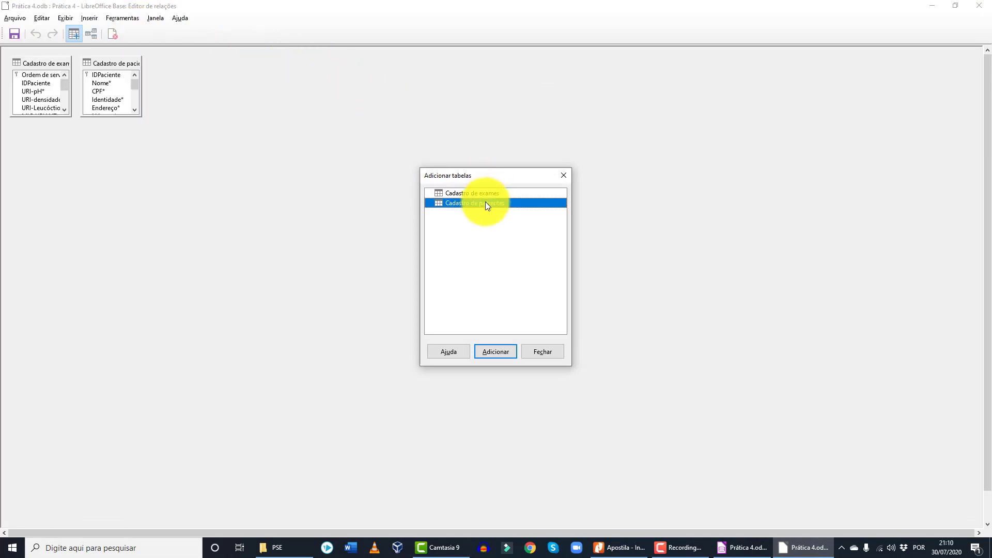
{"action": "left_click", "coordinate": [541, 353]}
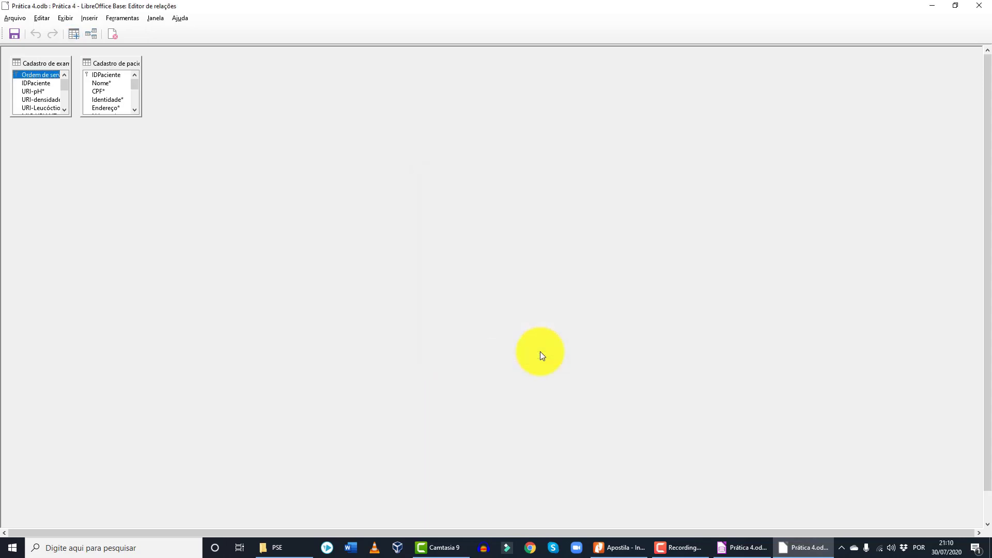
{"action": "left_click", "coordinate": [88, 18]}
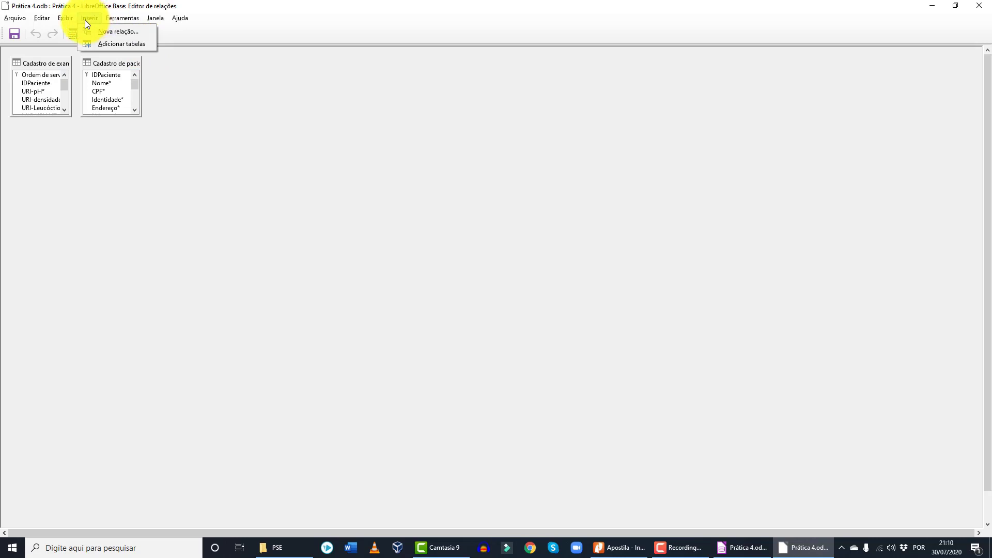
- Start a new relation and choose IDPaciente as the linking field on both table sides
{"action": "left_click", "coordinate": [109, 32]}
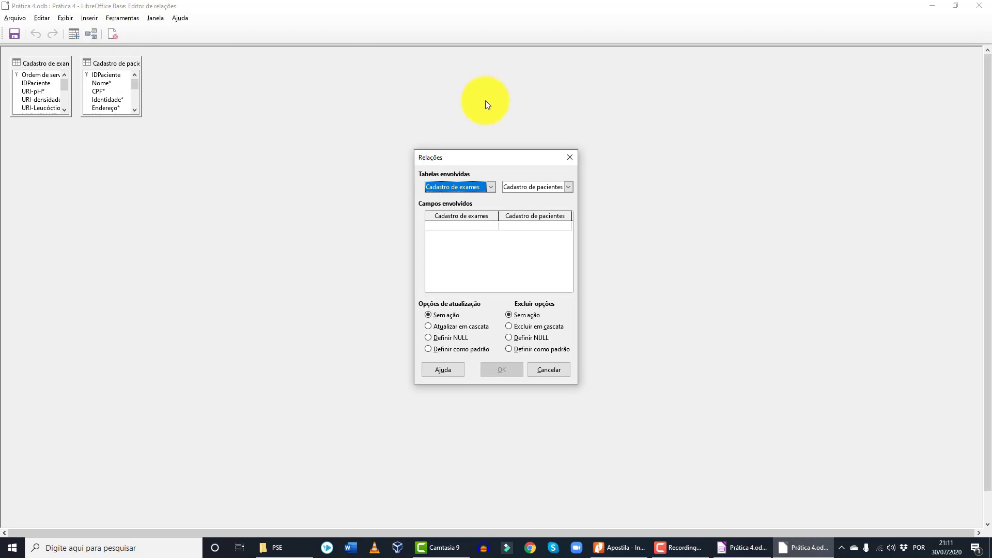
{"action": "left_click", "coordinate": [474, 226]}
{"action": "left_click", "coordinate": [492, 226]}
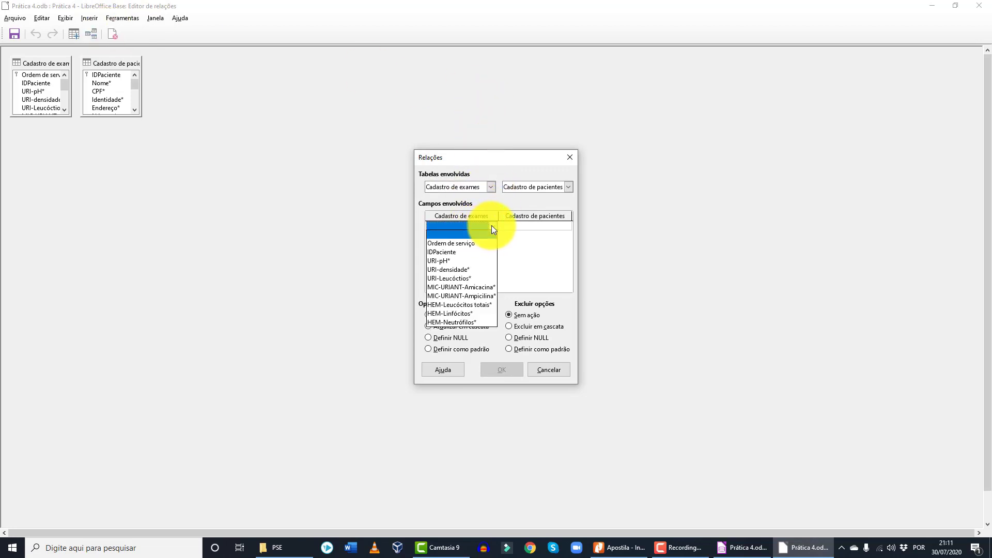
{"action": "left_click", "coordinate": [464, 253]}
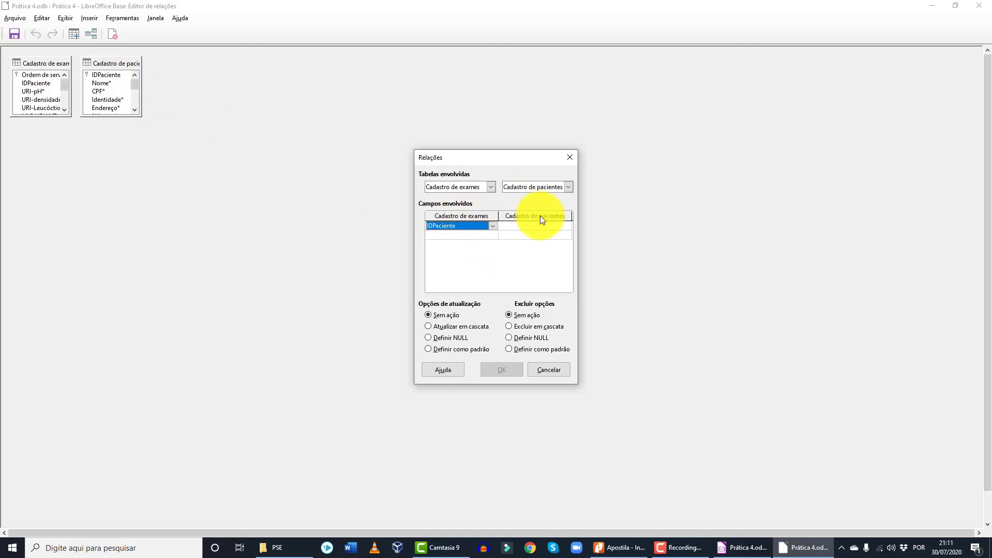
{"action": "left_click", "coordinate": [559, 226]}
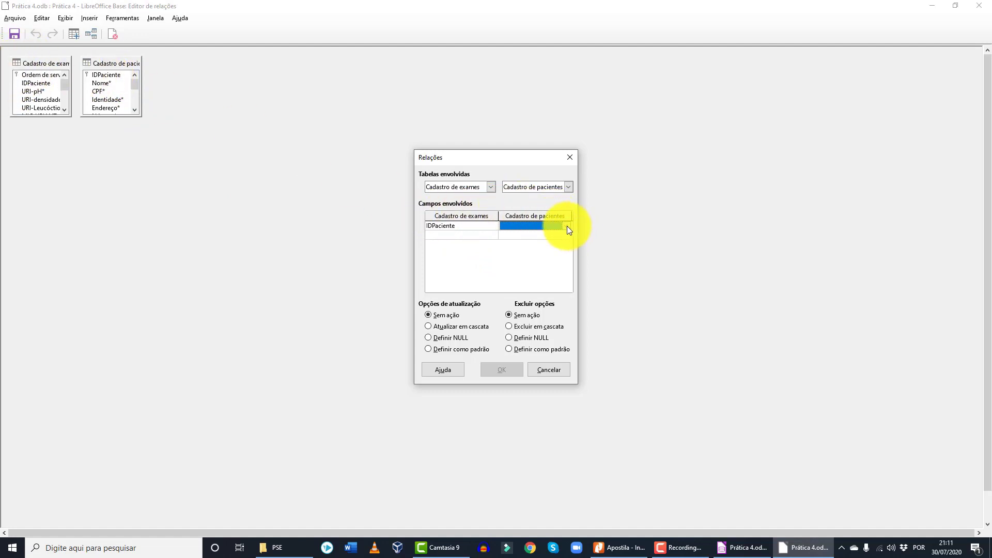
{"action": "left_click", "coordinate": [566, 227]}
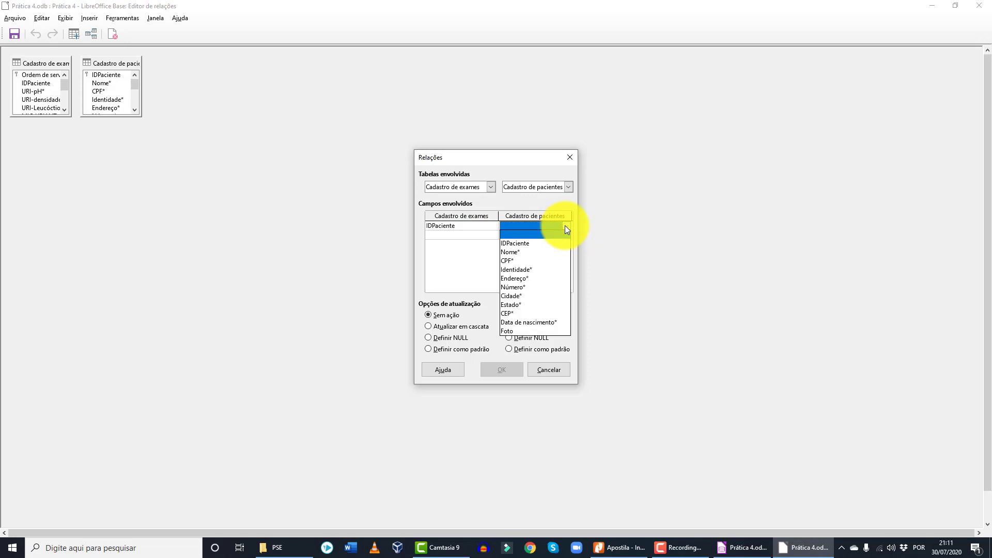
{"action": "left_click", "coordinate": [522, 244]}
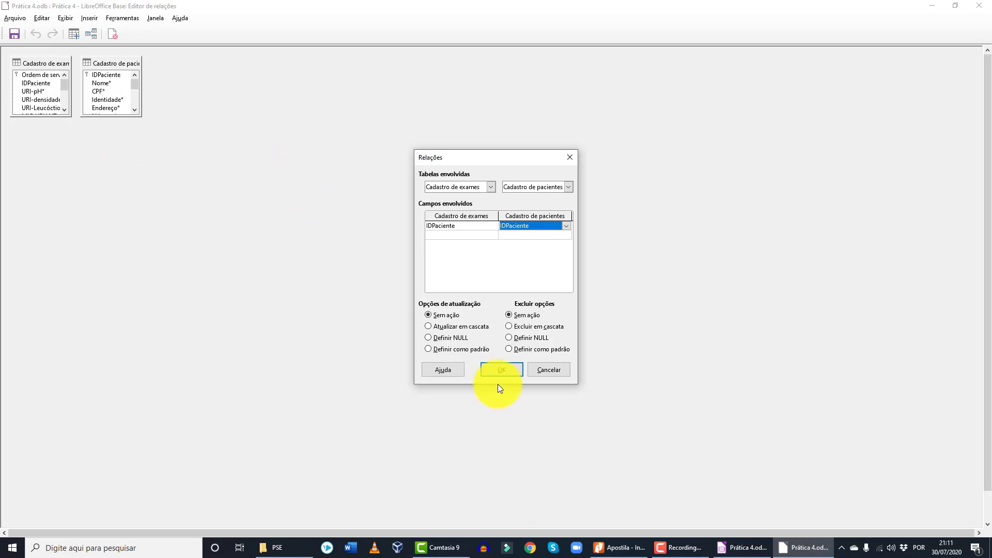
- Confirm the relation, then move and enlarge both table windows to show every field
{"action": "left_click", "coordinate": [500, 369]}
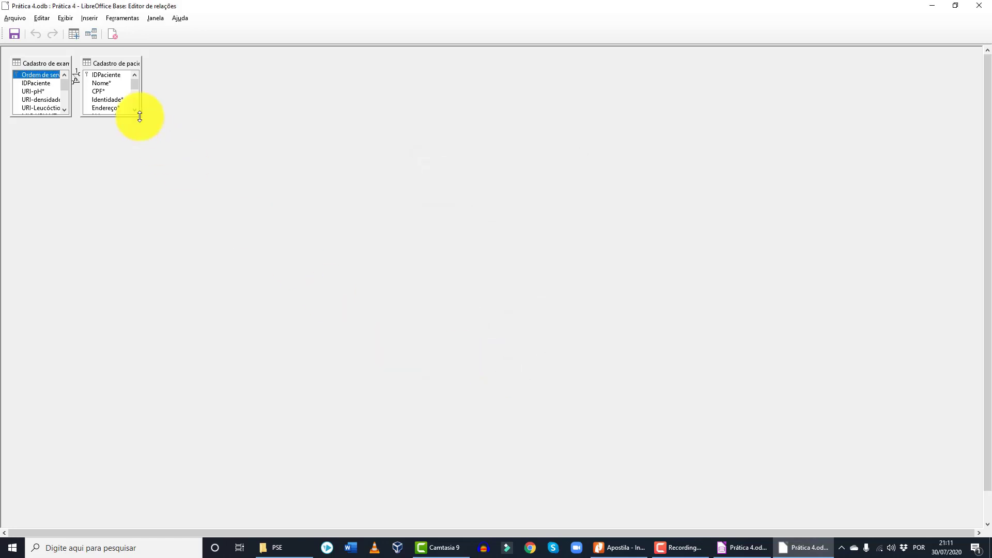
{"action": "left_click_drag", "start_coordinate": [44, 62], "coordinate": [198, 77]}
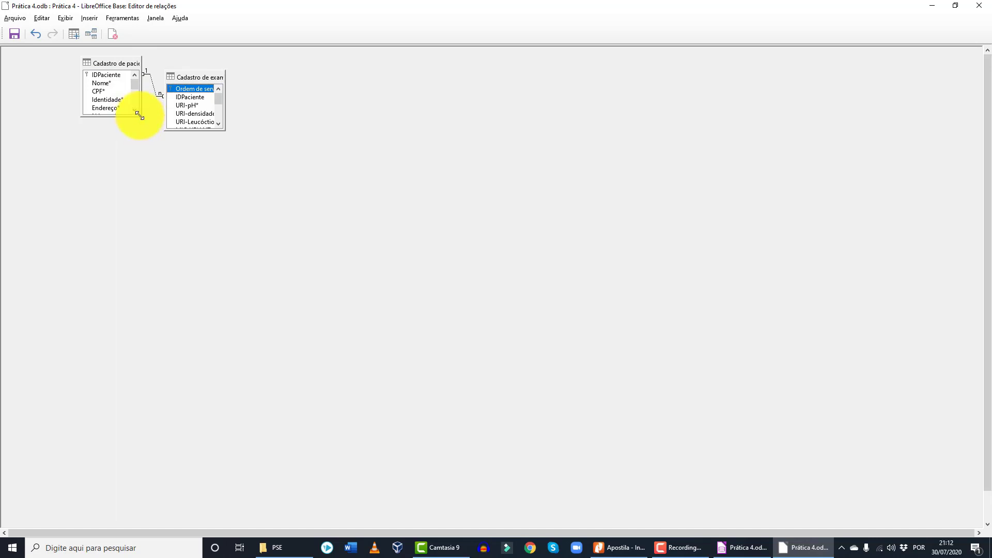
{"action": "left_click_drag", "start_coordinate": [141, 115], "coordinate": [166, 211]}
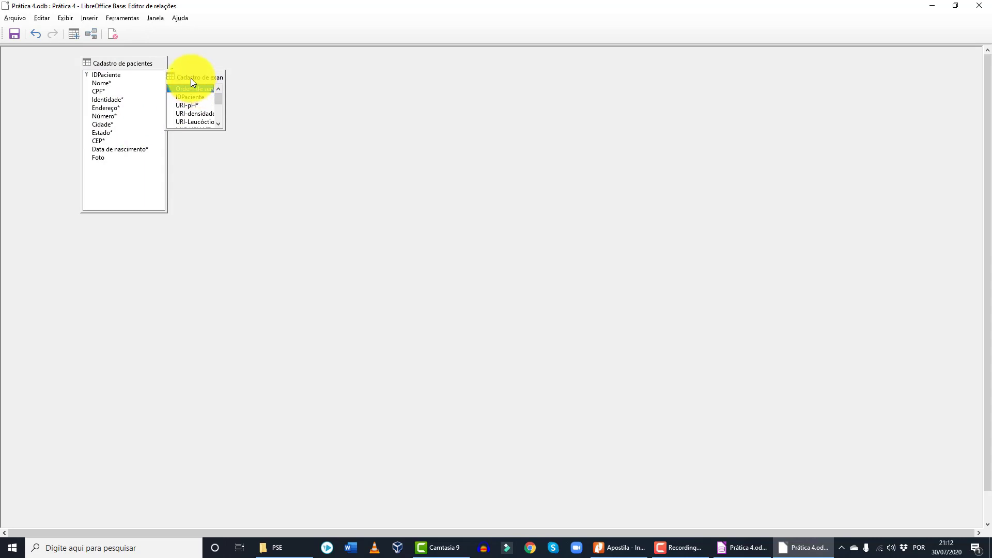
{"action": "left_click_drag", "start_coordinate": [190, 79], "coordinate": [277, 84]}
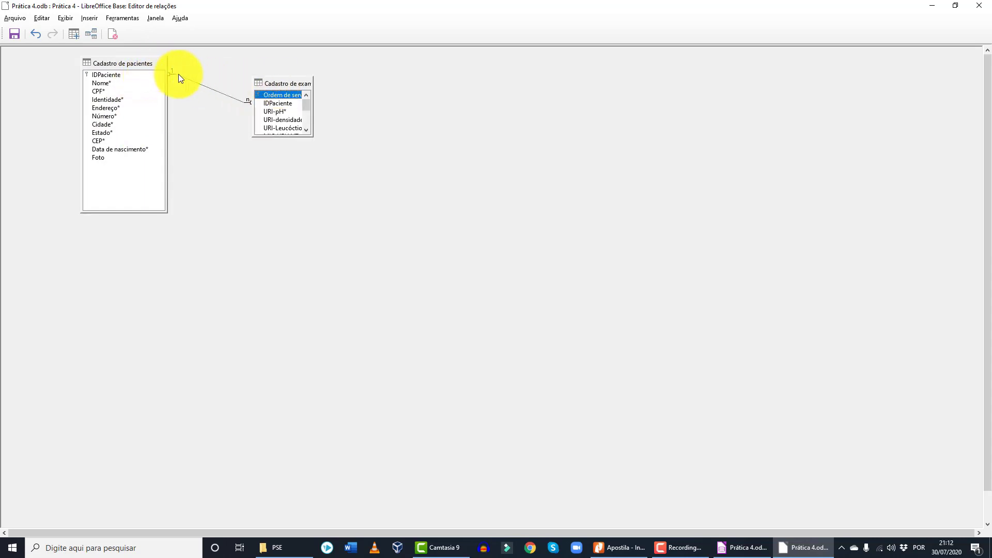
{"action": "left_click_drag", "start_coordinate": [312, 133], "coordinate": [366, 246]}
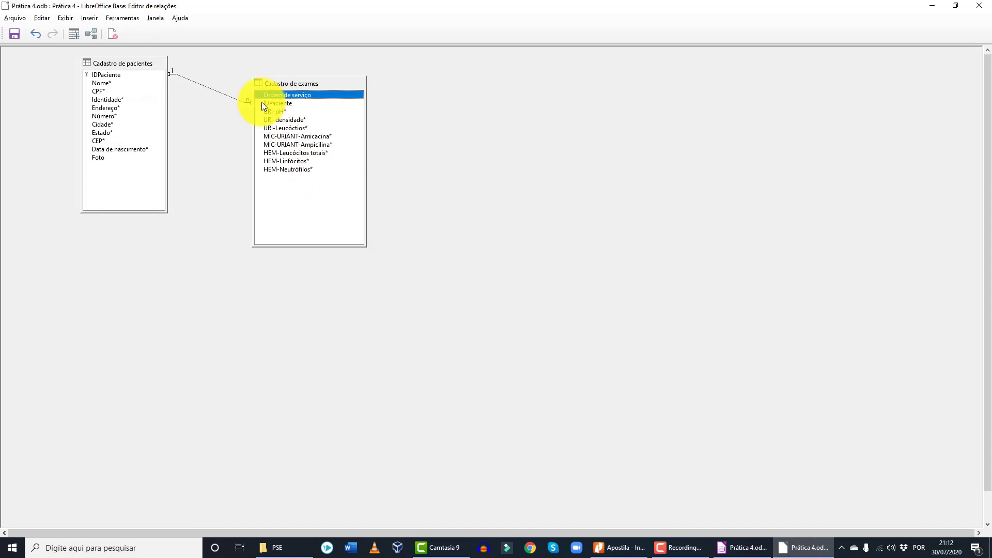
- Check the linked IDPaciente fields in both tables and save the relation layout
{"action": "left_click", "coordinate": [288, 105]}
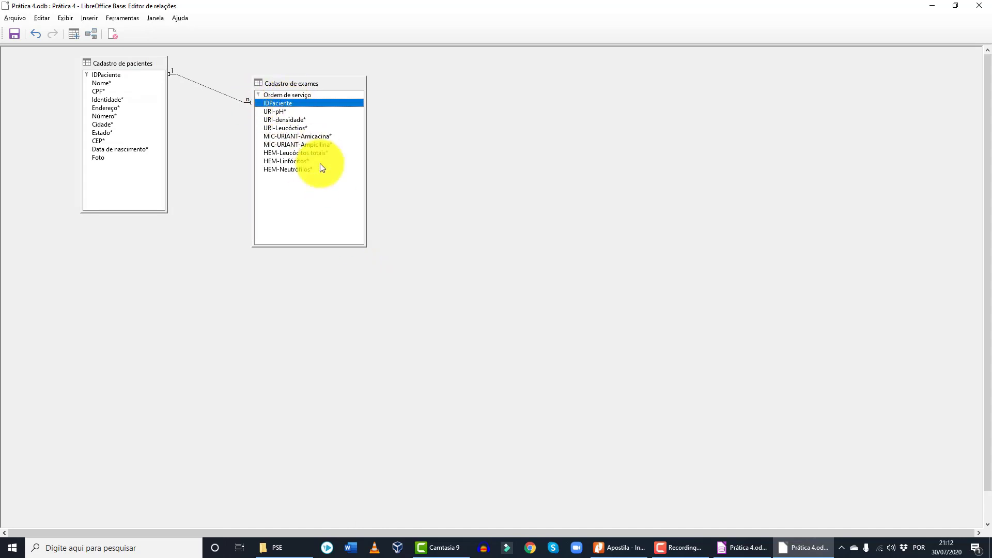
{"action": "left_click", "coordinate": [119, 74]}
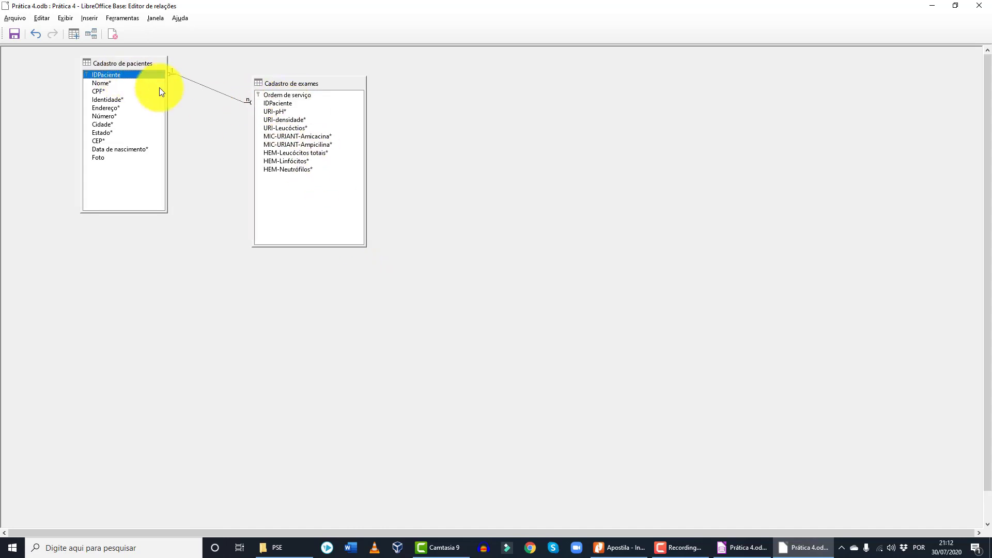
{"action": "left_click", "coordinate": [277, 104]}
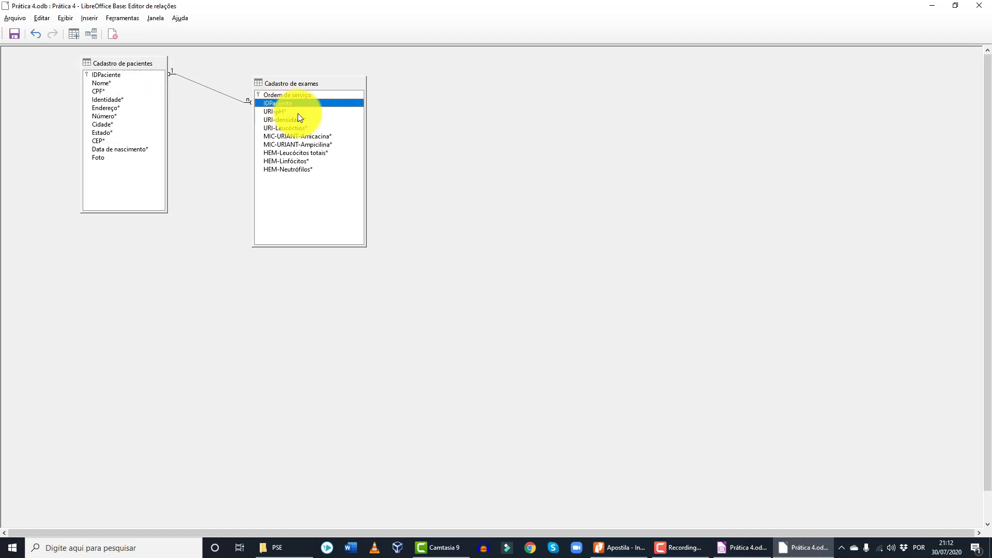
{"action": "left_click", "coordinate": [13, 39]}
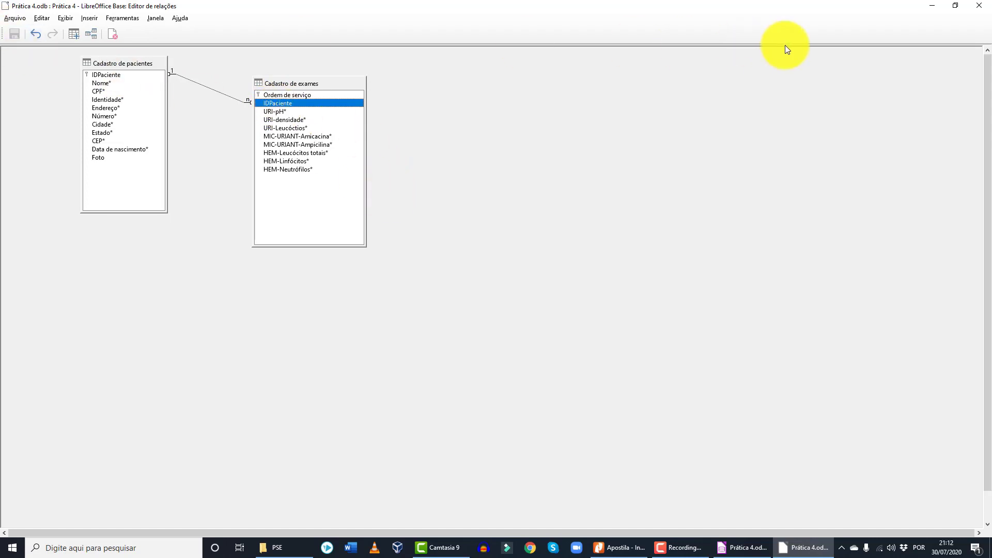
- Run the Form Wizard on Tabela:Cadastro de pacientes with all its fields added
{"action": "left_click", "coordinate": [980, 7]}
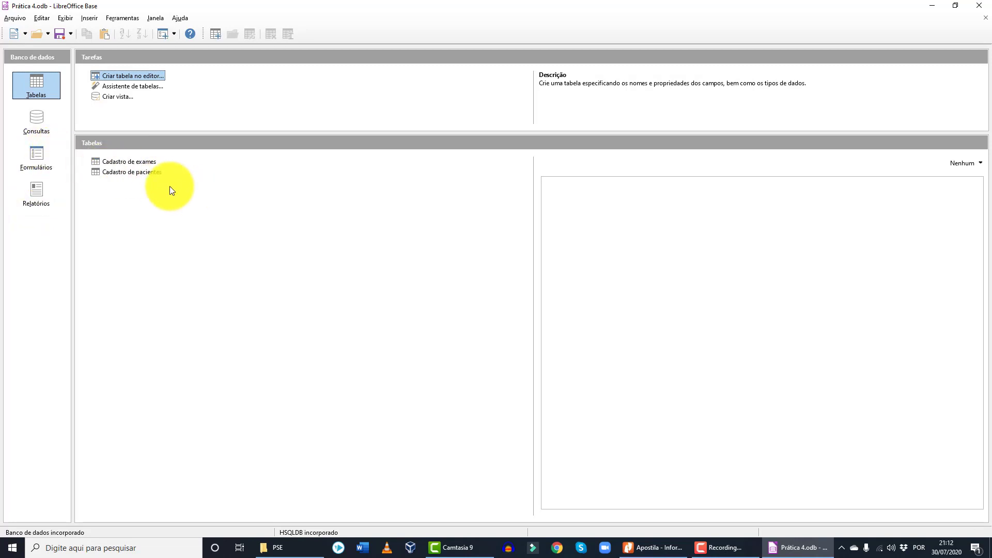
{"action": "left_click", "coordinate": [43, 160]}
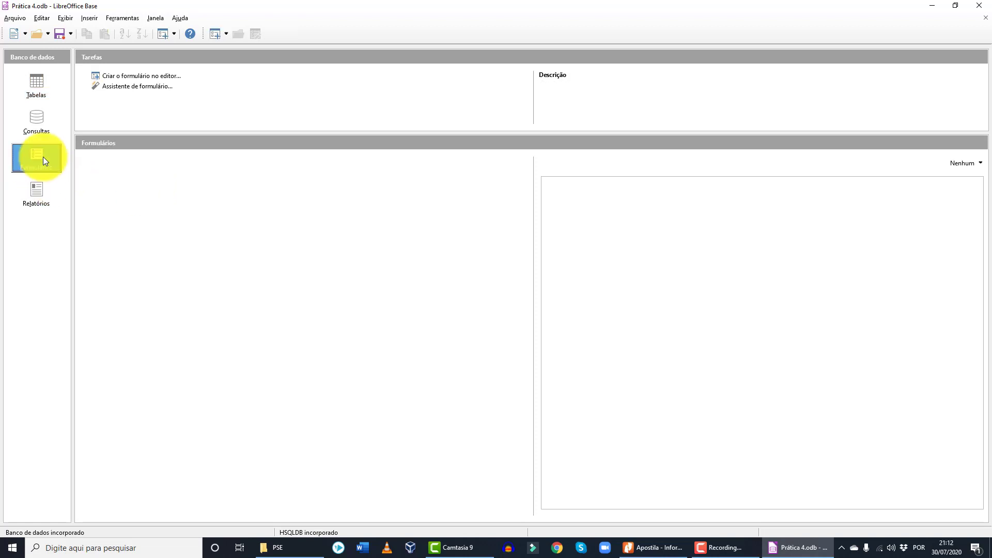
{"action": "left_click", "coordinate": [139, 87]}
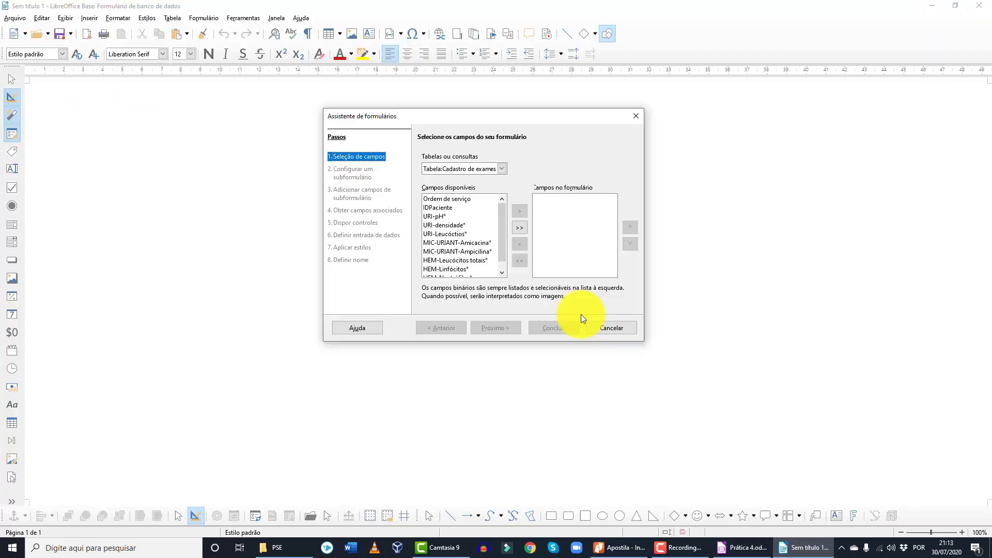
{"action": "left_click", "coordinate": [501, 168]}
{"action": "left_click", "coordinate": [484, 189]}
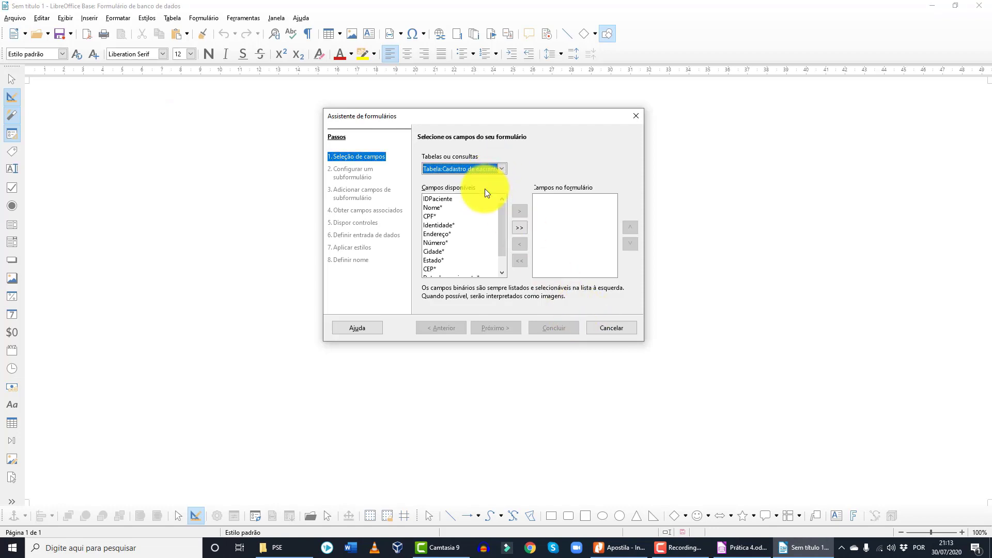
{"action": "left_click", "coordinate": [519, 229]}
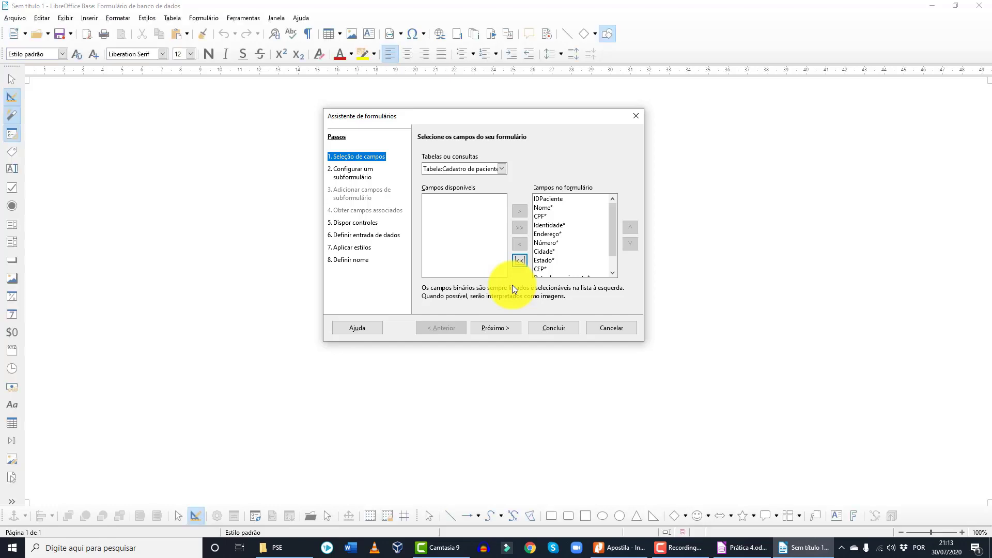
{"action": "left_click", "coordinate": [501, 329]}
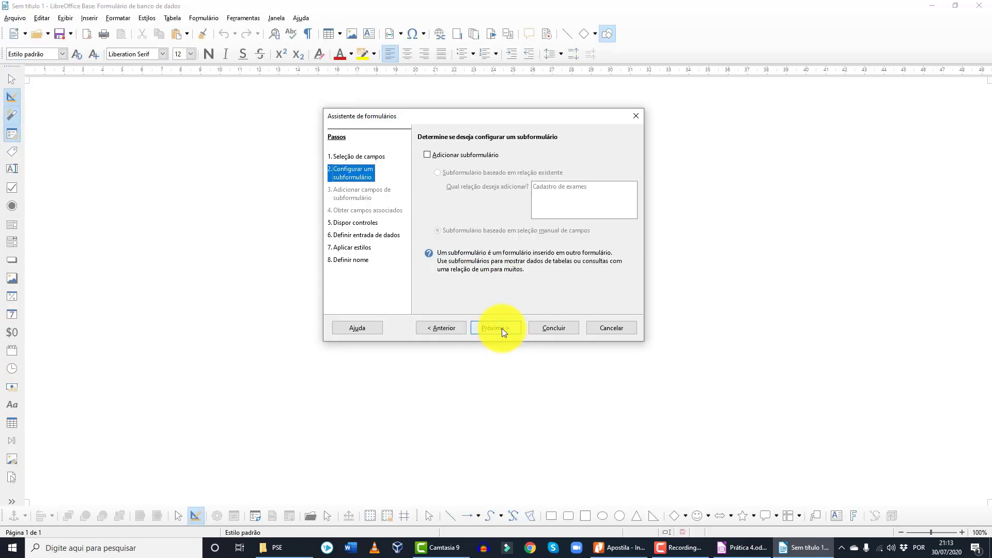
- Add a manually defined subform containing every Cadastro de exames field
{"action": "left_click", "coordinate": [457, 154]}
{"action": "left_click", "coordinate": [493, 232]}
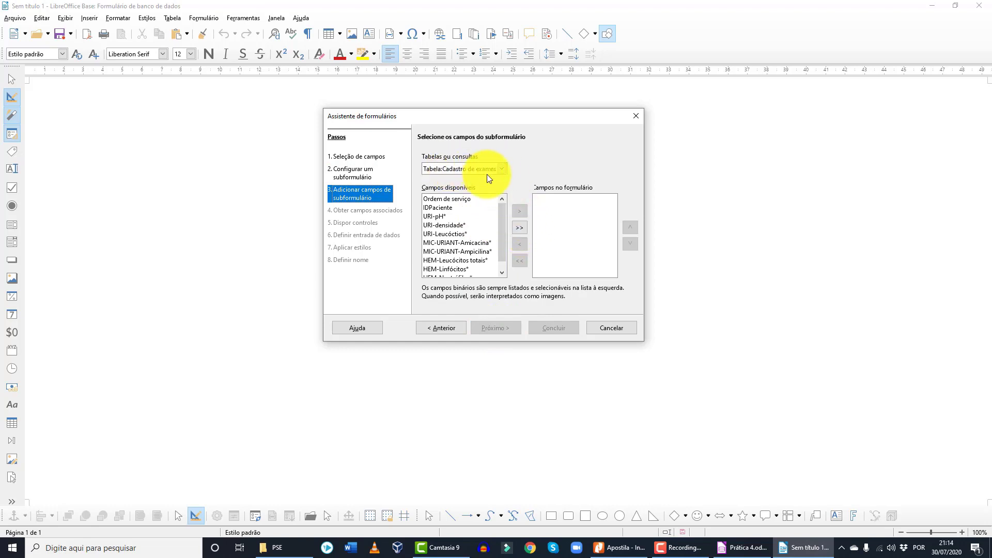
{"action": "left_click", "coordinate": [520, 228]}
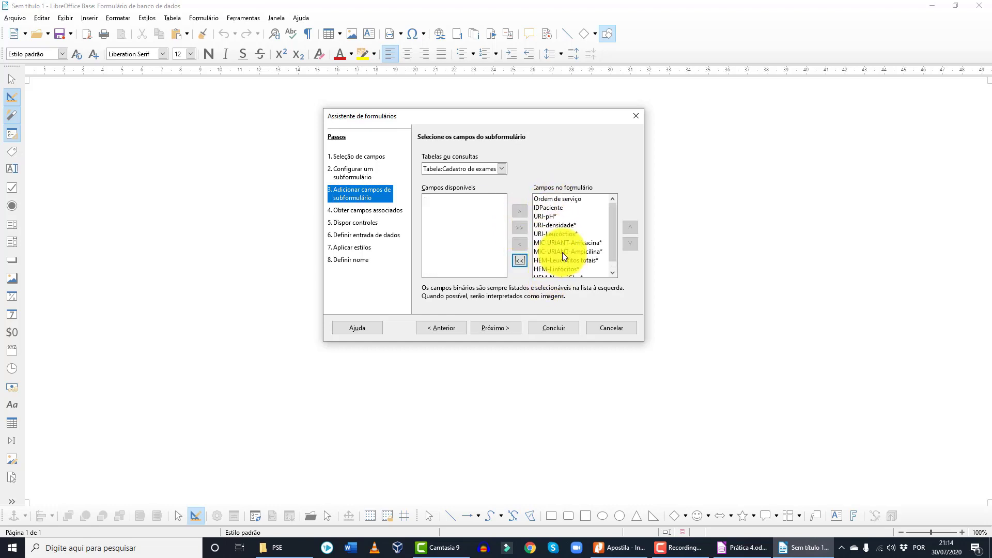
{"action": "scroll", "coordinate": [562, 252], "scroll_direction": "down", "scroll_amount": 1}
{"action": "scroll", "coordinate": [562, 252], "scroll_direction": "up", "scroll_amount": 1}
{"action": "scroll", "coordinate": [562, 252], "scroll_direction": "down", "scroll_amount": 1}
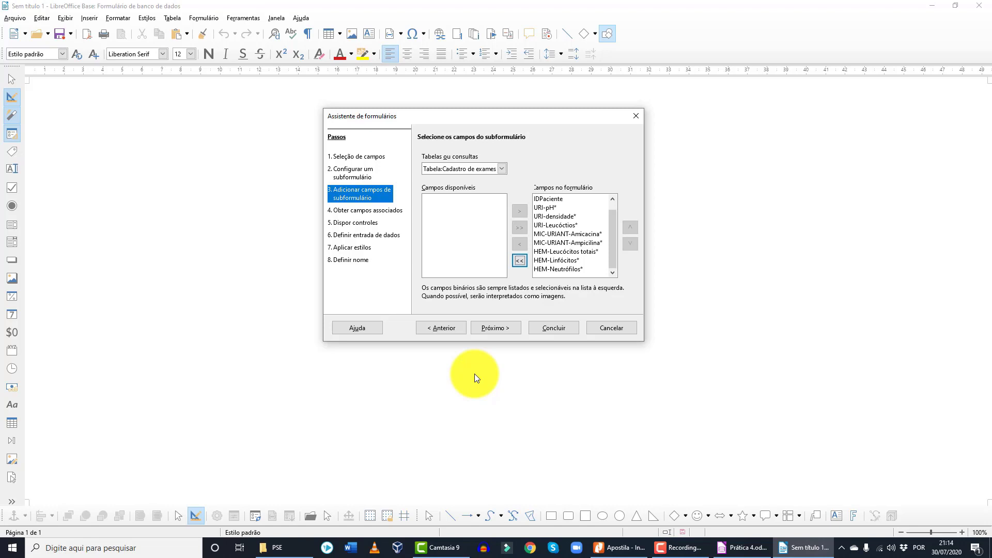
{"action": "left_click", "coordinate": [505, 327]}
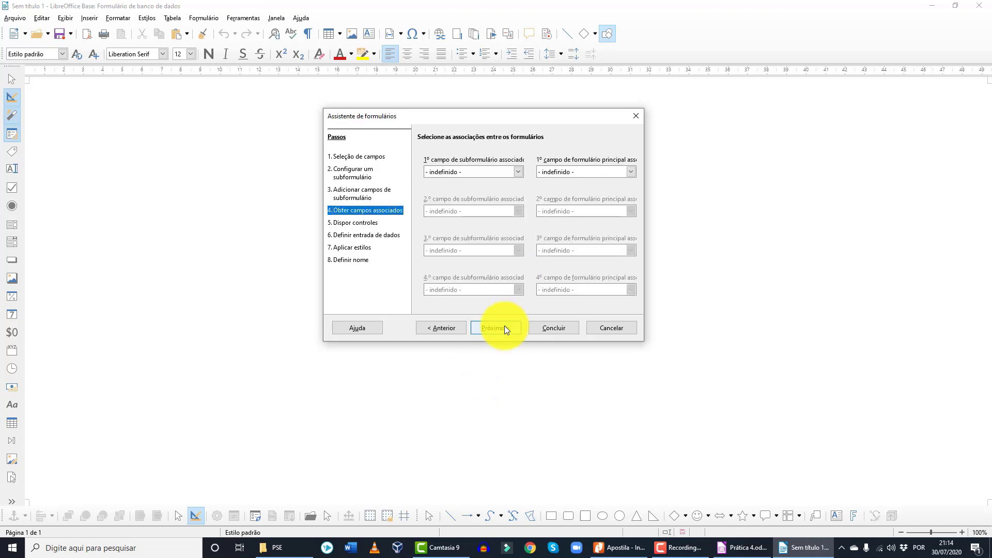
- Join the subform and main form by choosing IDPaciente in both joined-field lists
{"action": "left_click", "coordinate": [519, 173]}
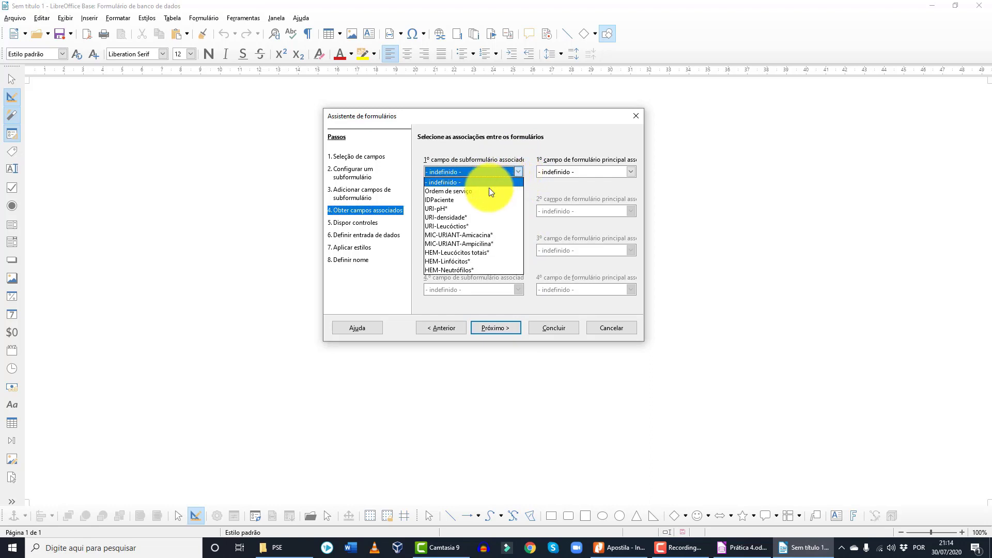
{"action": "left_click", "coordinate": [473, 200]}
{"action": "left_click", "coordinate": [584, 172]}
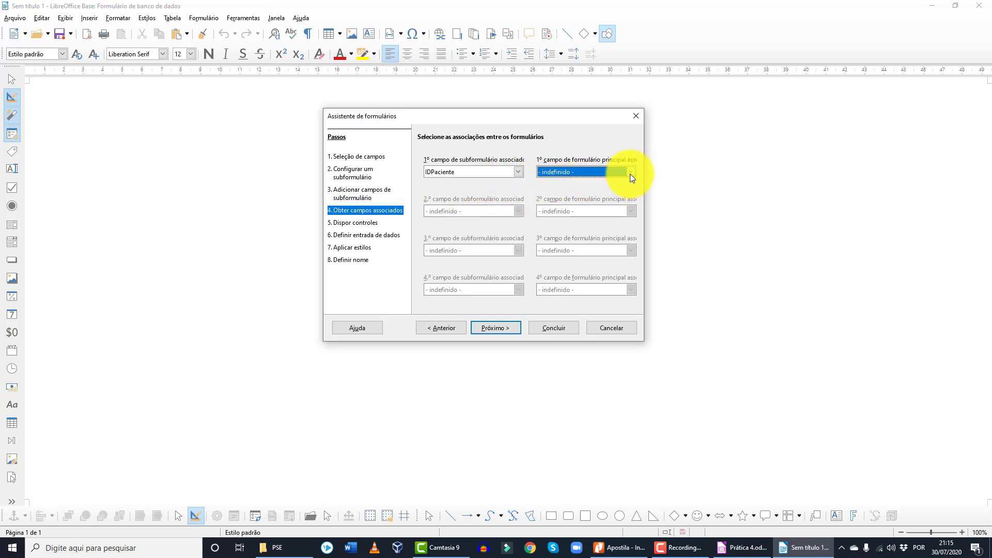
{"action": "left_click", "coordinate": [631, 173]}
{"action": "left_click", "coordinate": [579, 191]}
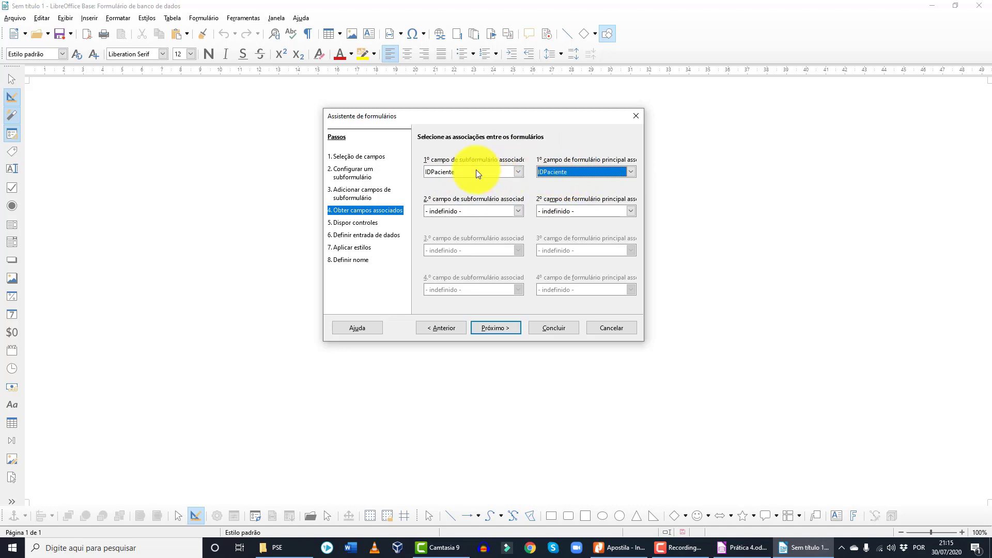
{"action": "left_click", "coordinate": [500, 328]}
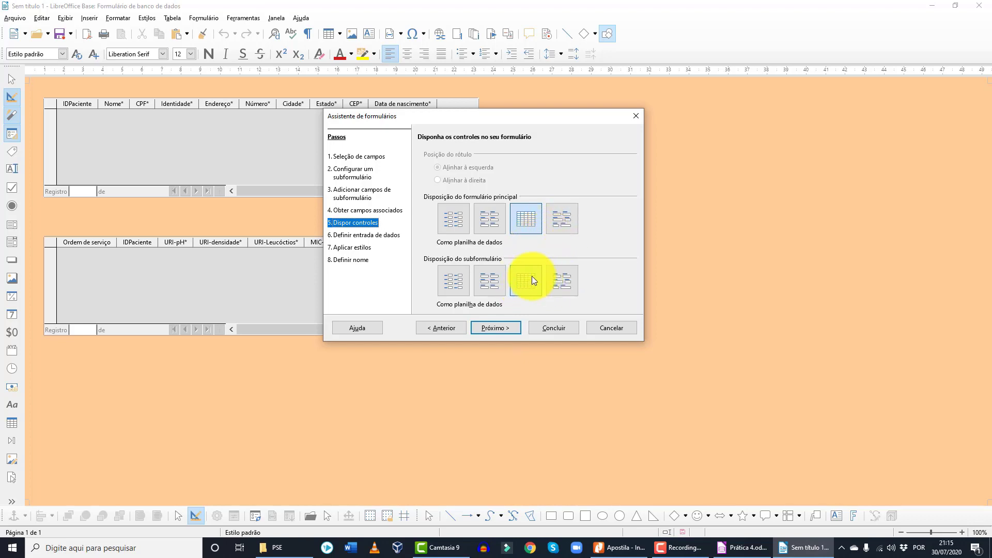
- Lay out the patient fields as 'Em blocos - Rótulos em cima', keeping default data entry settings
{"action": "left_click", "coordinate": [562, 226]}
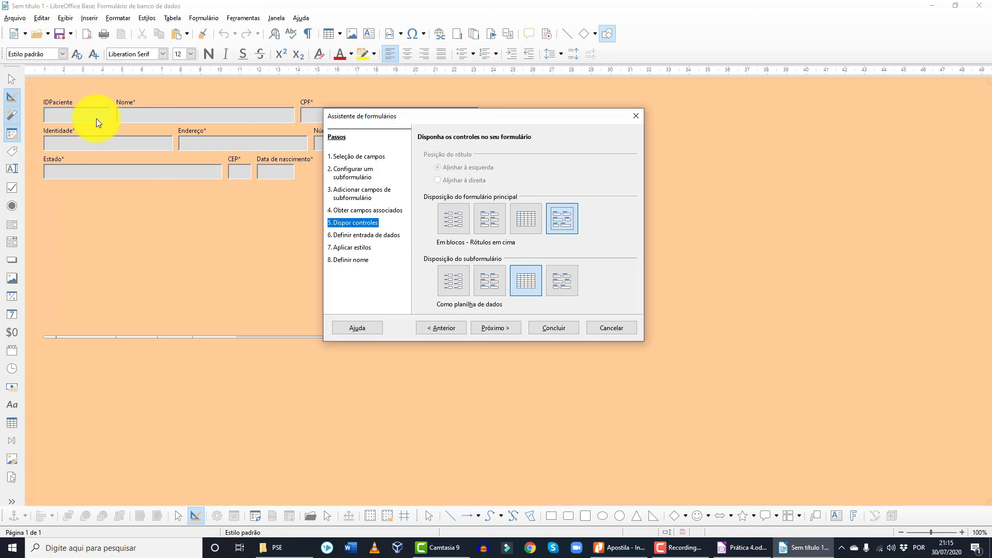
{"action": "left_click", "coordinate": [503, 330]}
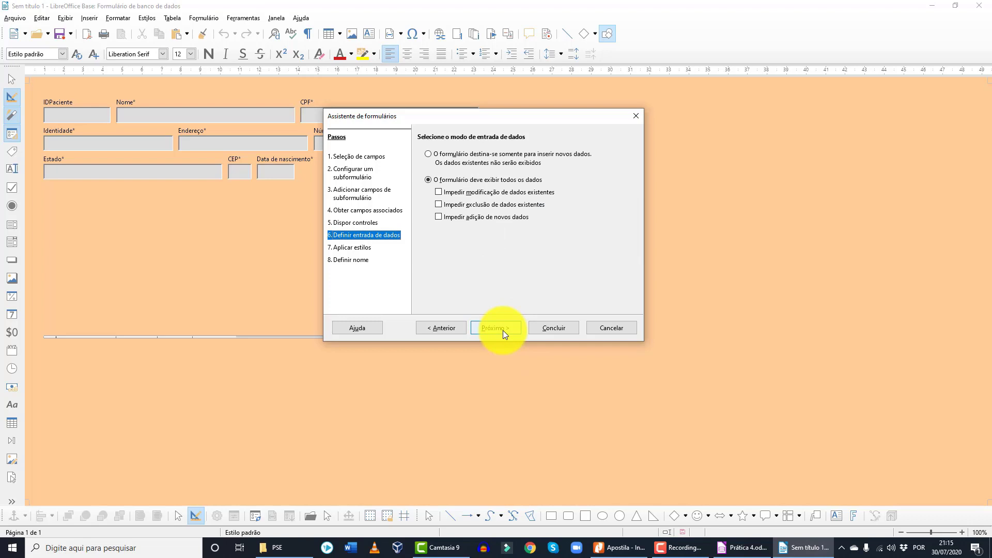
{"action": "left_click", "coordinate": [495, 328]}
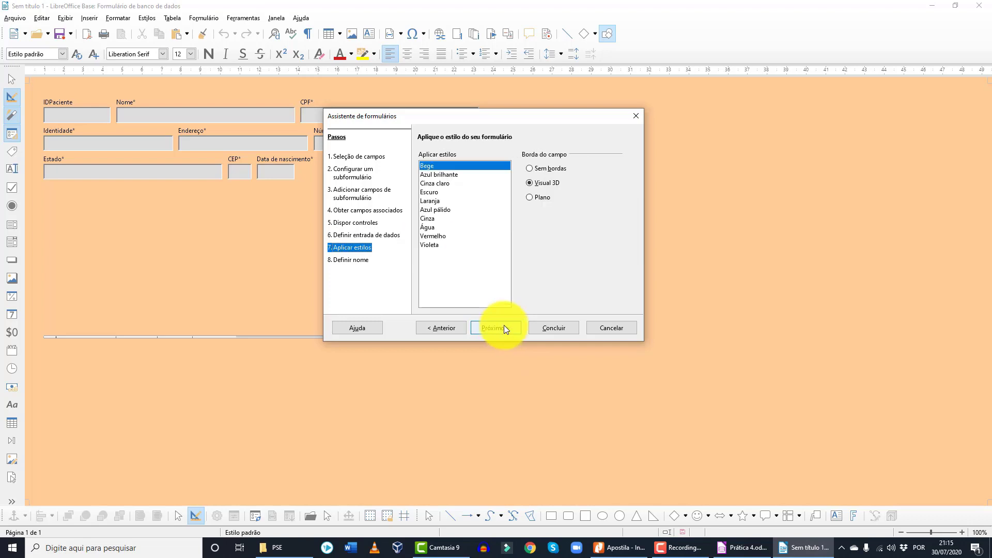
- Apply the Cinza style, keep the name Cadastro de pacientes, and choose to modify the form
{"action": "left_click", "coordinate": [437, 218]}
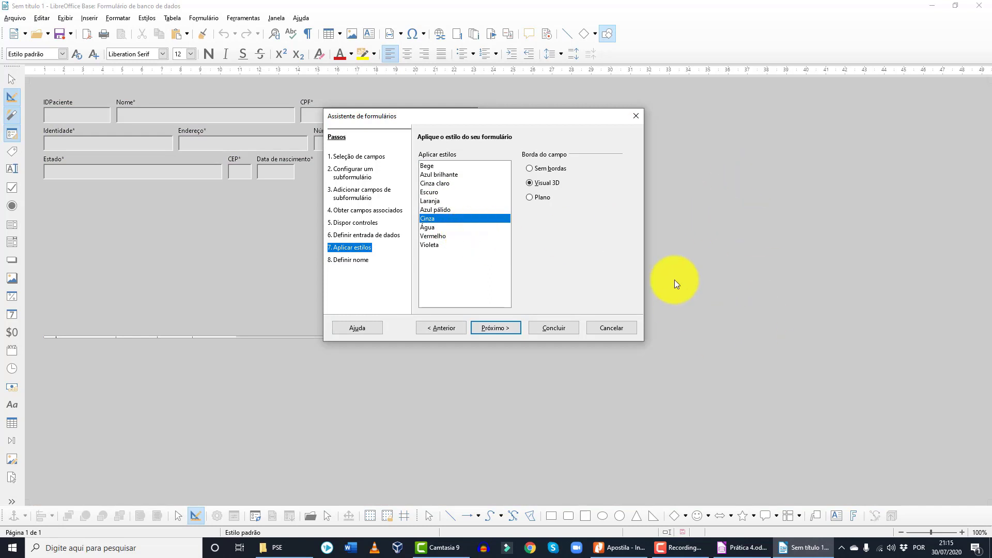
{"action": "left_click", "coordinate": [502, 330]}
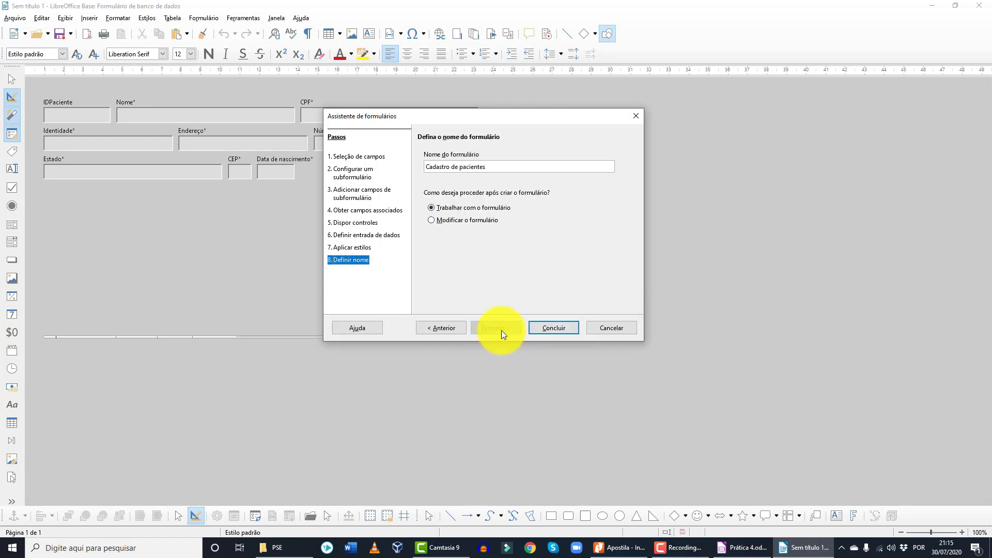
{"action": "left_click_drag", "start_coordinate": [492, 166], "coordinate": [258, 146]}
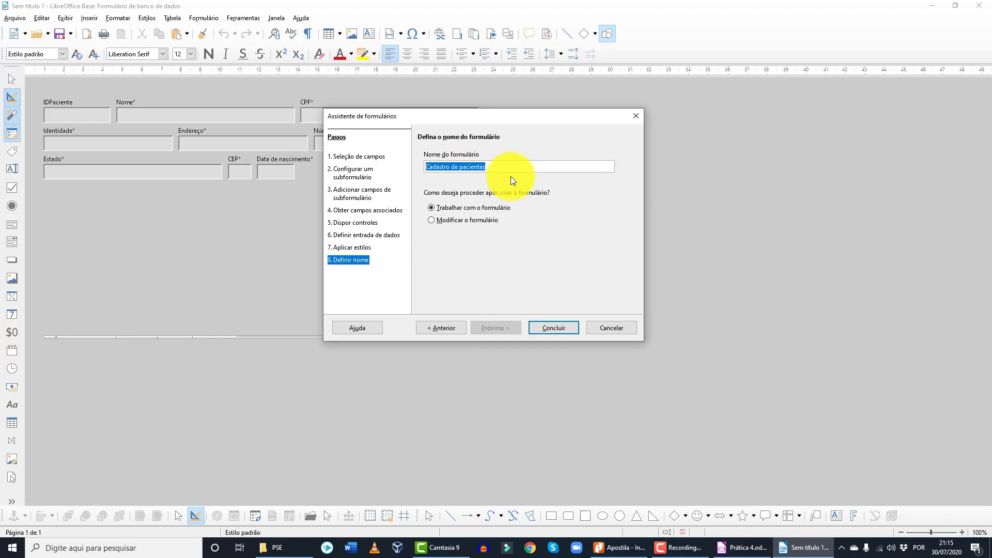
{"action": "left_click", "coordinate": [457, 221]}
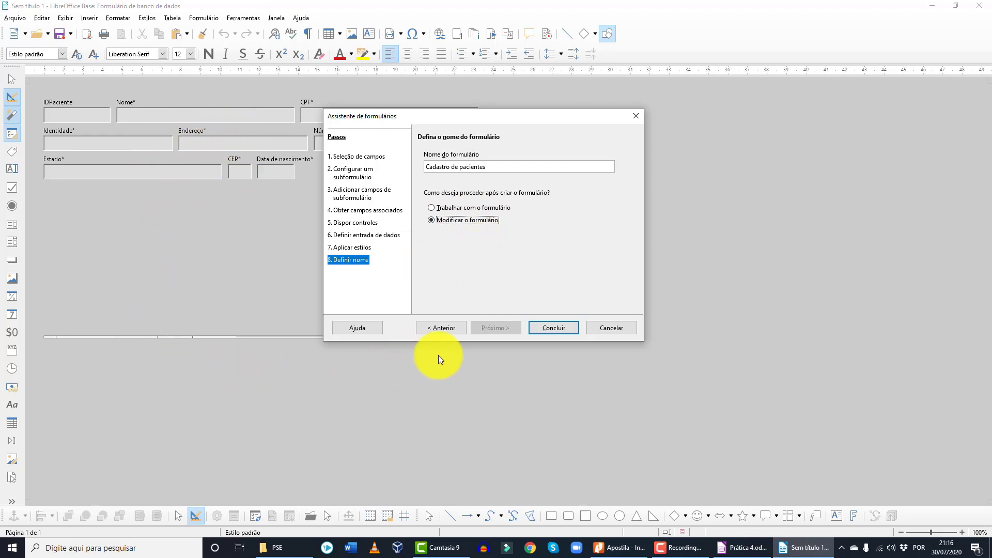
- Finish the Form Wizard so Cadastro de pacientes opens in design mode
{"action": "left_click", "coordinate": [563, 327]}
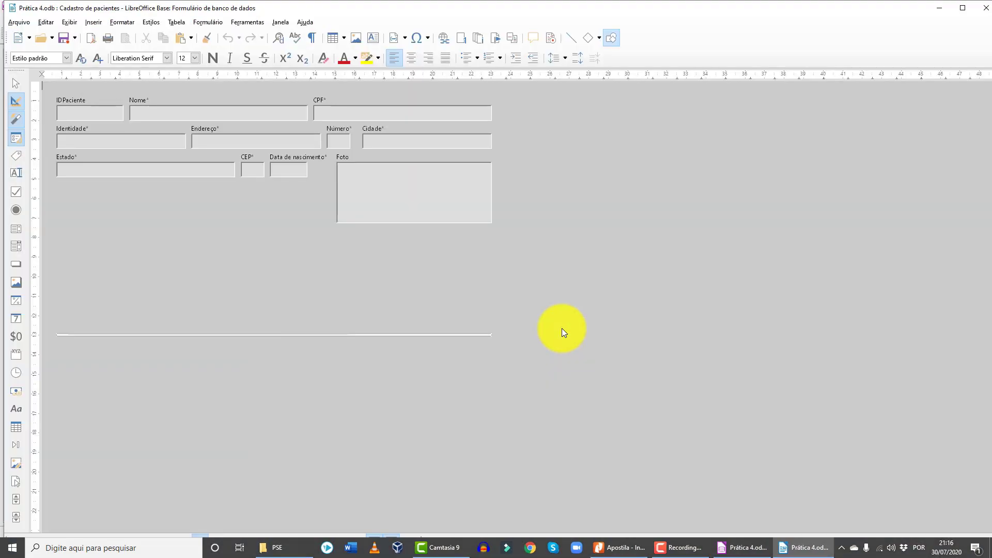
- Move the Foto image box to the right and narrow the CPF field
{"action": "left_click", "coordinate": [392, 203]}
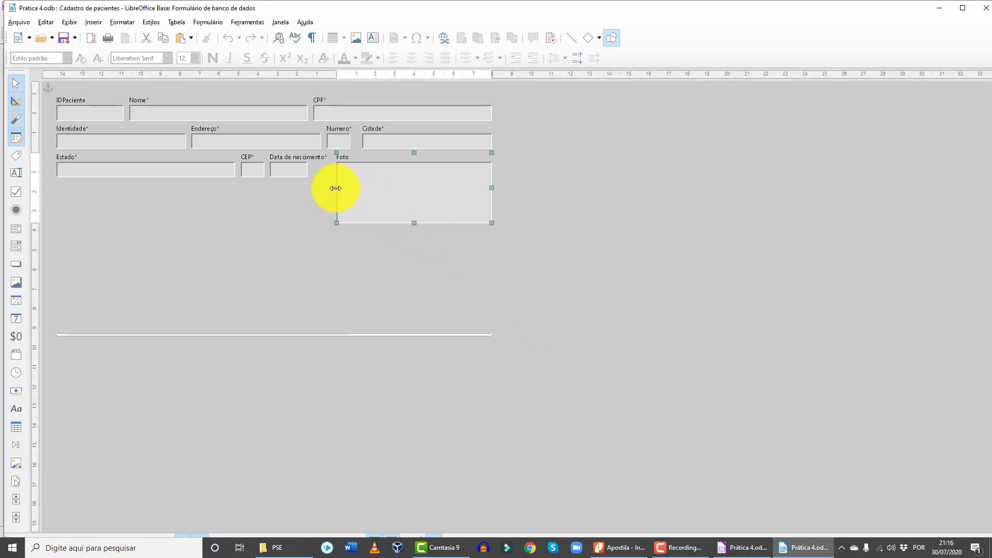
{"action": "left_click_drag", "start_coordinate": [336, 189], "coordinate": [518, 130]}
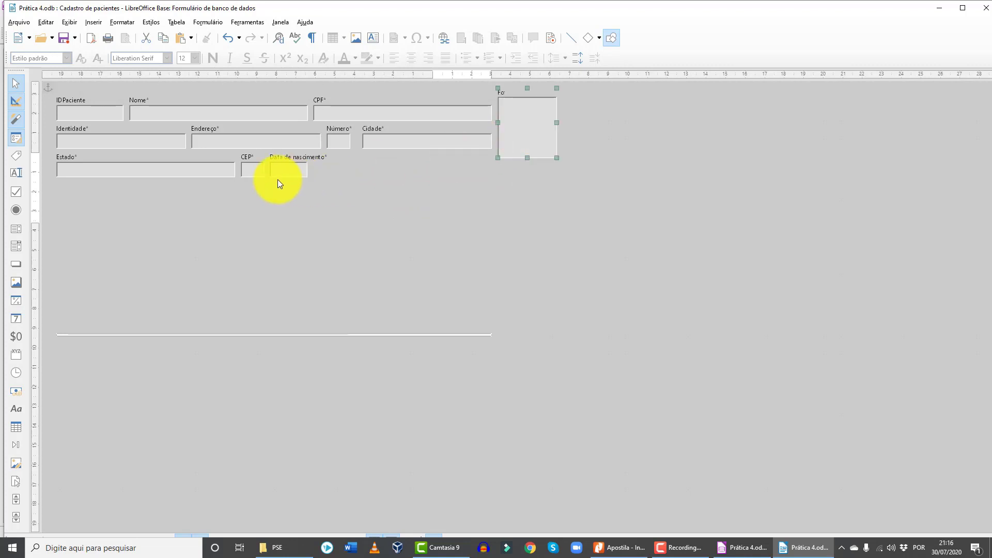
{"action": "left_click", "coordinate": [339, 115]}
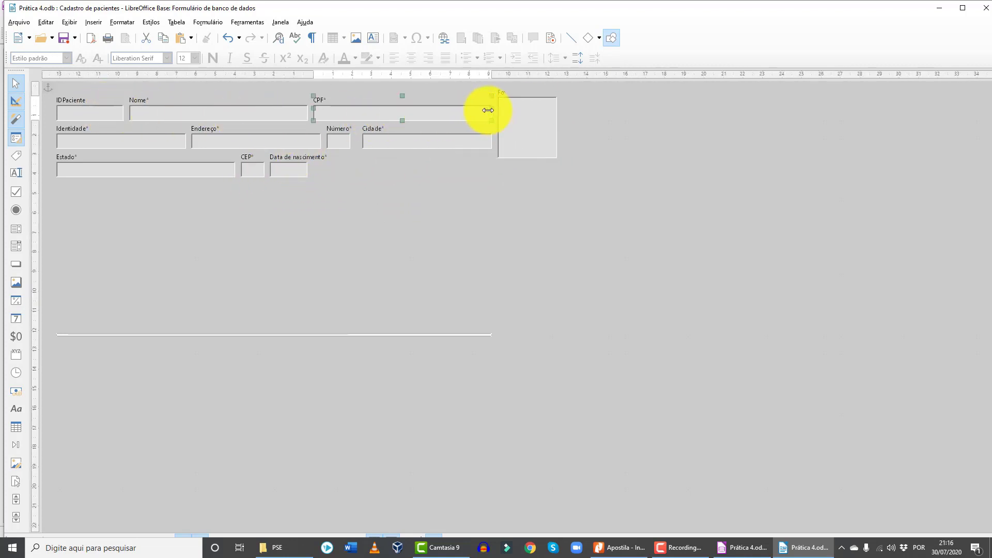
{"action": "left_click_drag", "start_coordinate": [488, 110], "coordinate": [425, 110]}
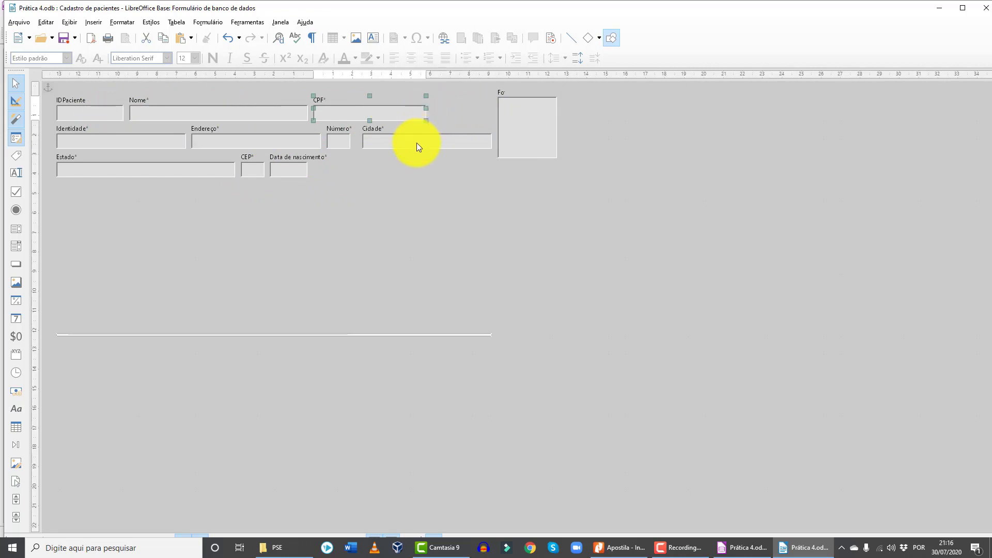
- Shrink the Estado field and place it beside CPF
{"action": "left_click", "coordinate": [449, 142]}
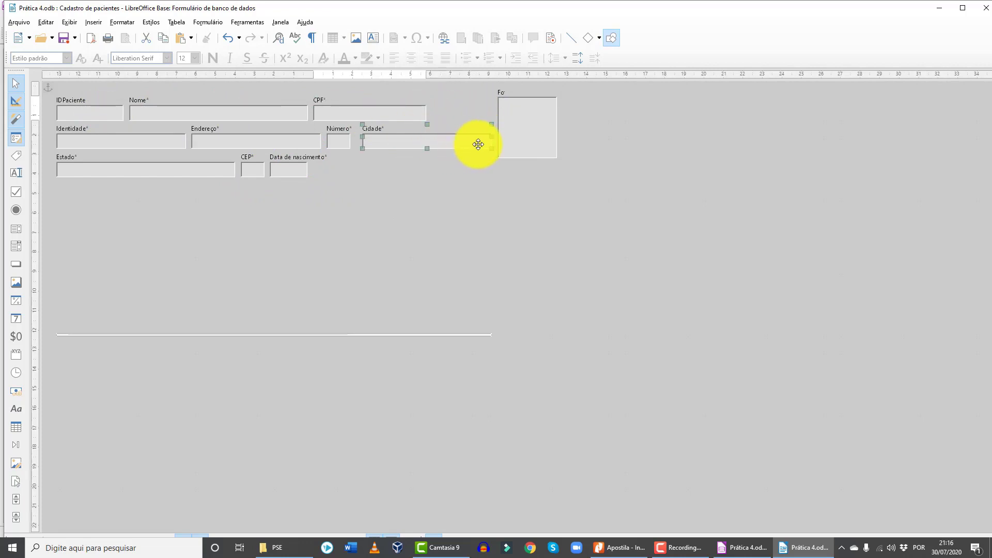
{"action": "left_click", "coordinate": [282, 142]}
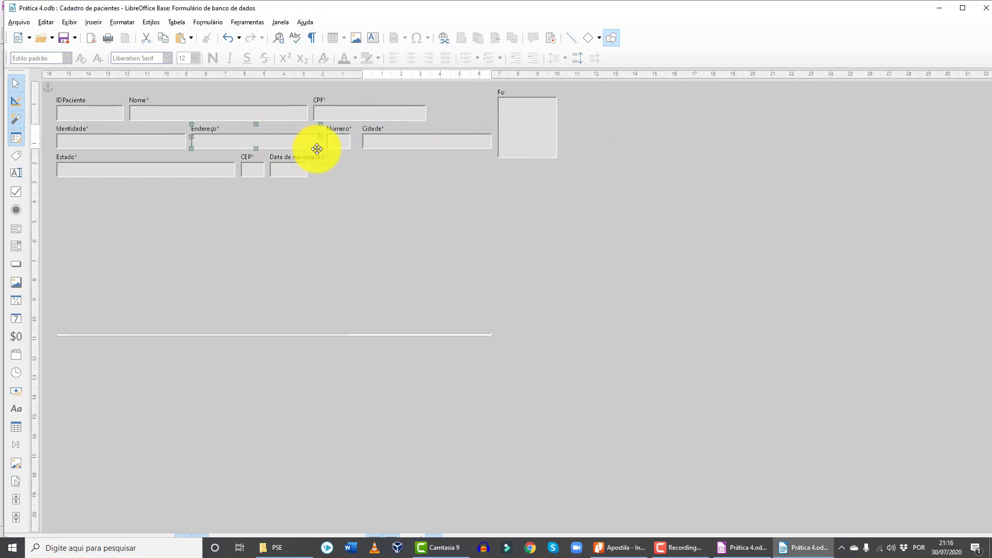
{"action": "left_click", "coordinate": [135, 141]}
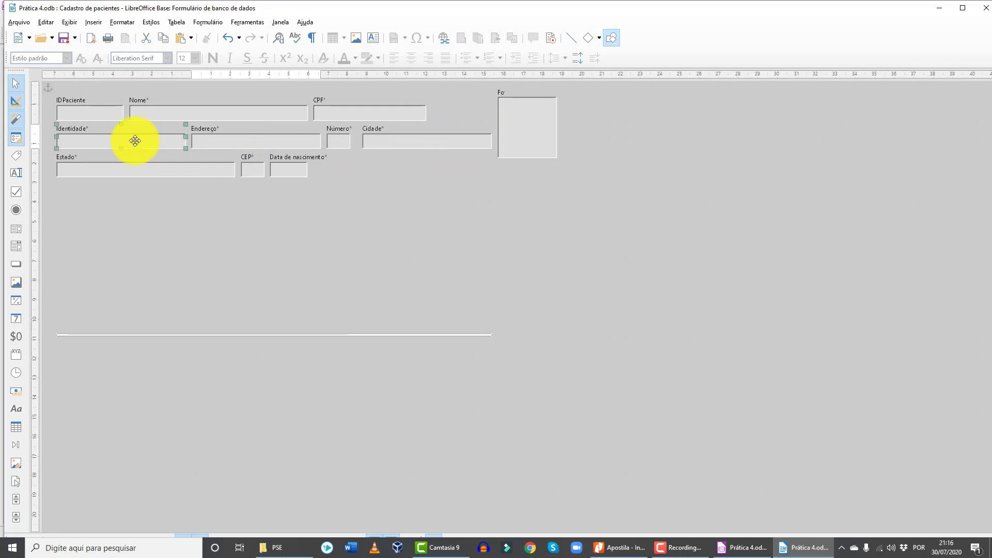
{"action": "left_click", "coordinate": [161, 172]}
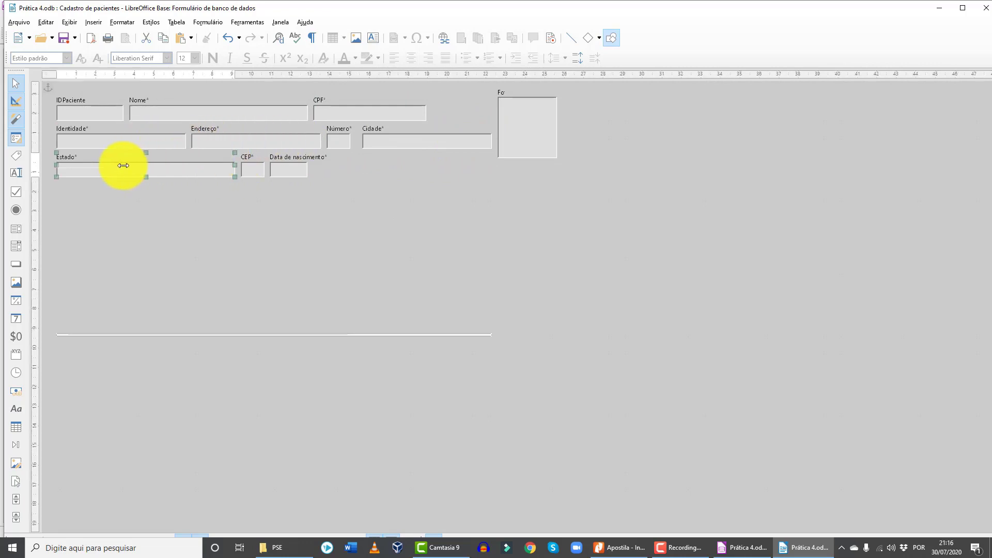
{"action": "left_click_drag", "start_coordinate": [123, 166], "coordinate": [109, 178]}
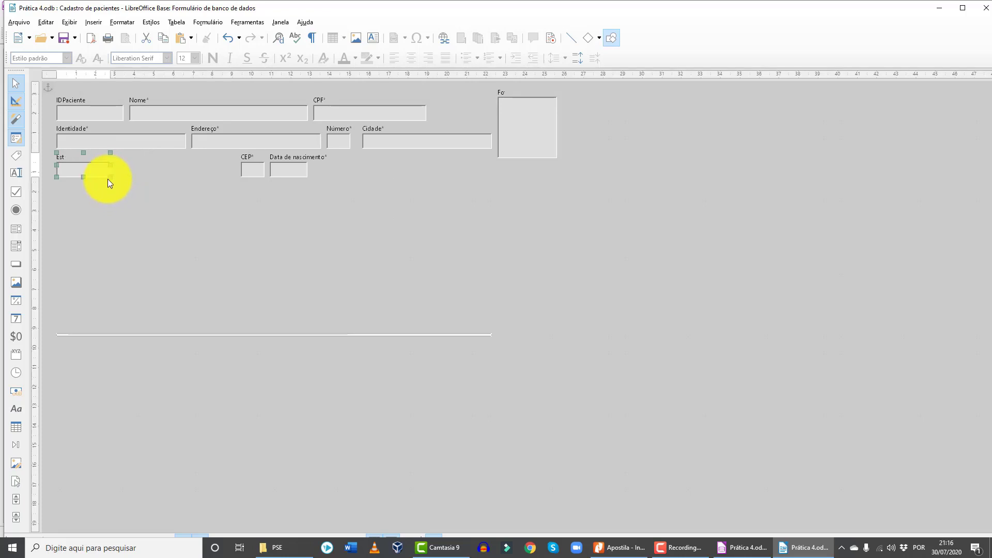
{"action": "left_click_drag", "start_coordinate": [84, 166], "coordinate": [447, 117]}
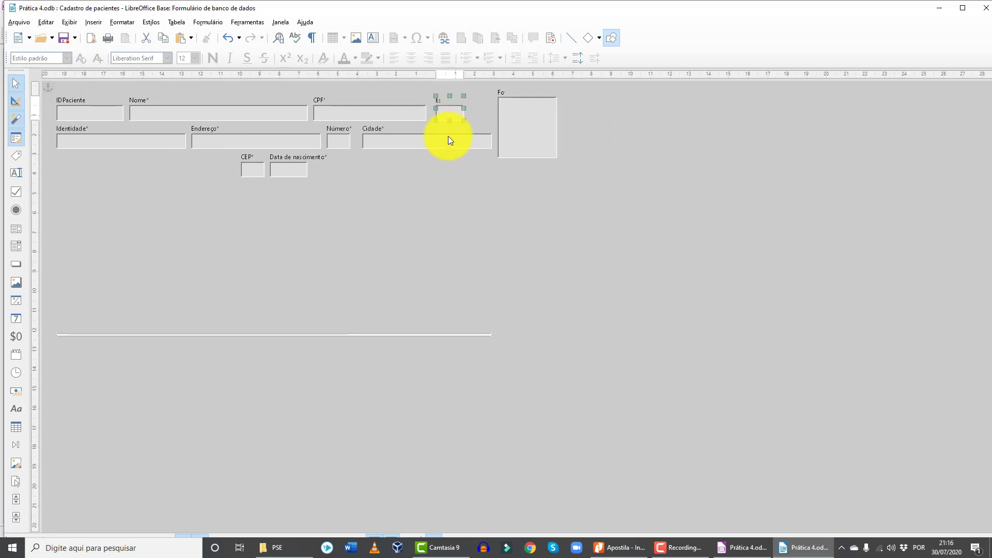
- Move Cidade to the third row and Número below Estado, and widen Endereço
{"action": "left_click", "coordinate": [421, 141]}
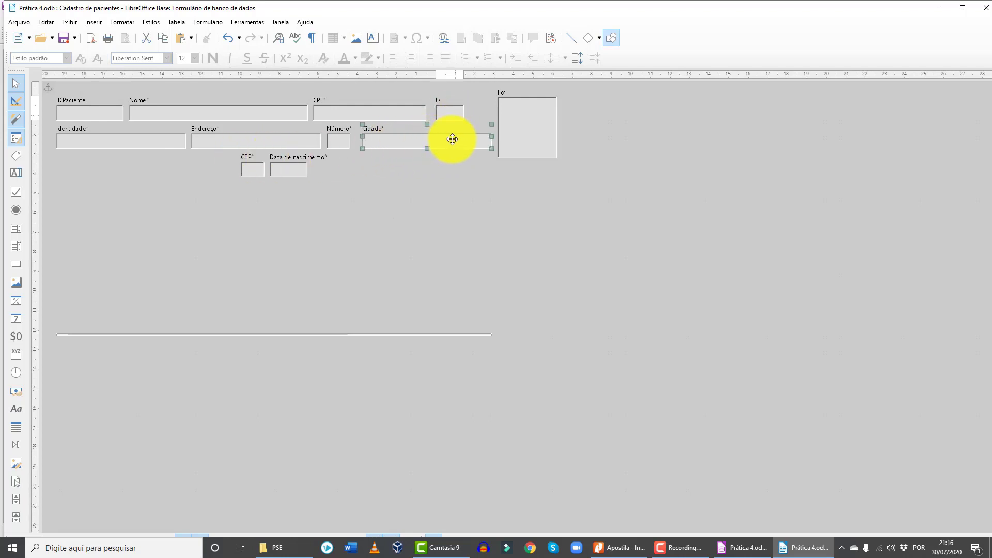
{"action": "left_click_drag", "start_coordinate": [452, 140], "coordinate": [153, 170]}
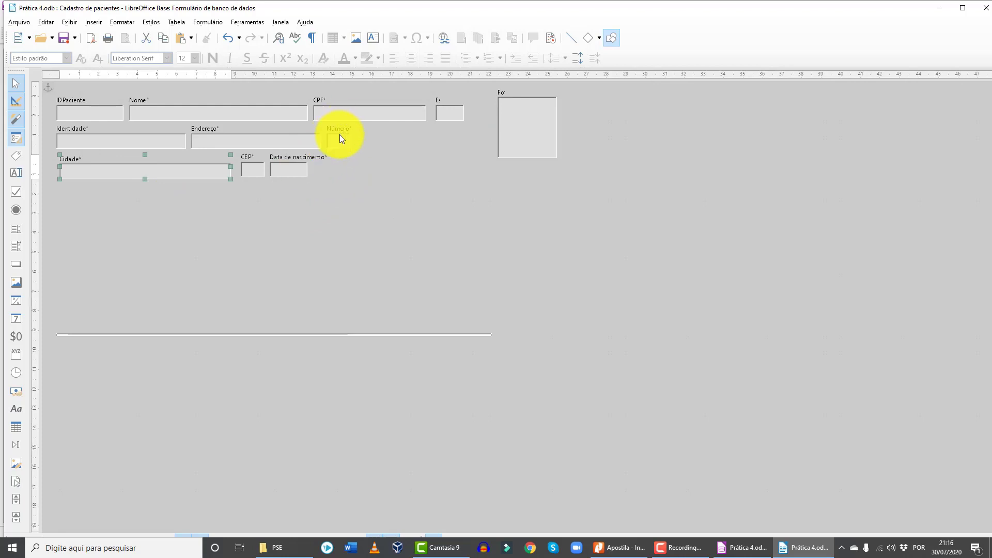
{"action": "left_click_drag", "start_coordinate": [339, 137], "coordinate": [448, 139]}
{"action": "left_click", "coordinate": [304, 143]}
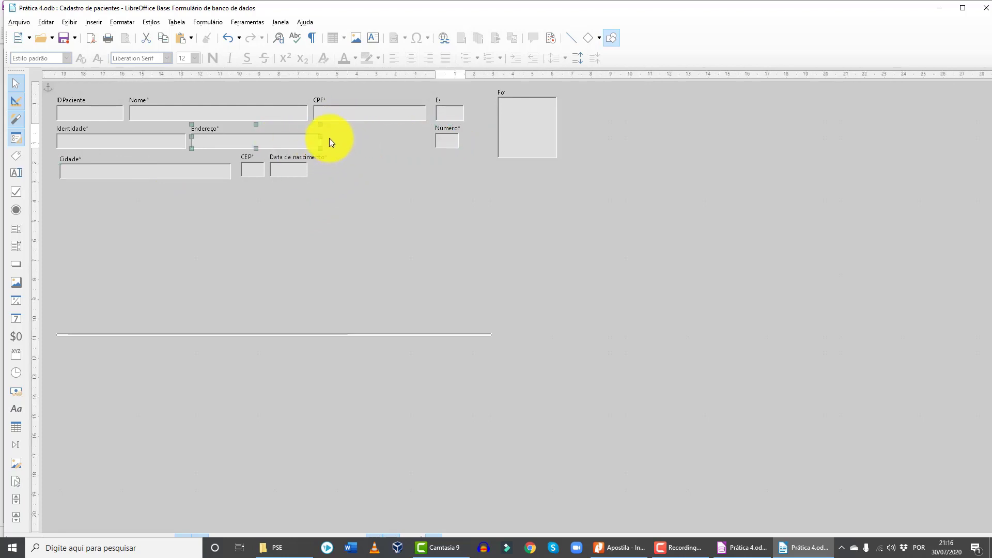
{"action": "left_click_drag", "start_coordinate": [321, 138], "coordinate": [416, 137]}
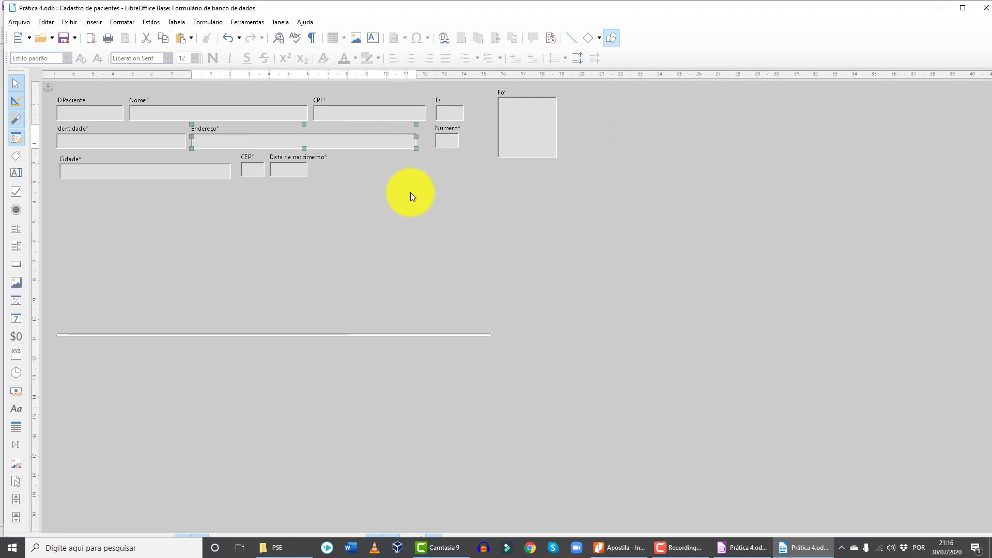
- Settle the Foto box at the top right next to the fields
{"action": "left_click", "coordinate": [500, 131]}
{"action": "left_click_drag", "start_coordinate": [528, 117], "coordinate": [504, 125]}
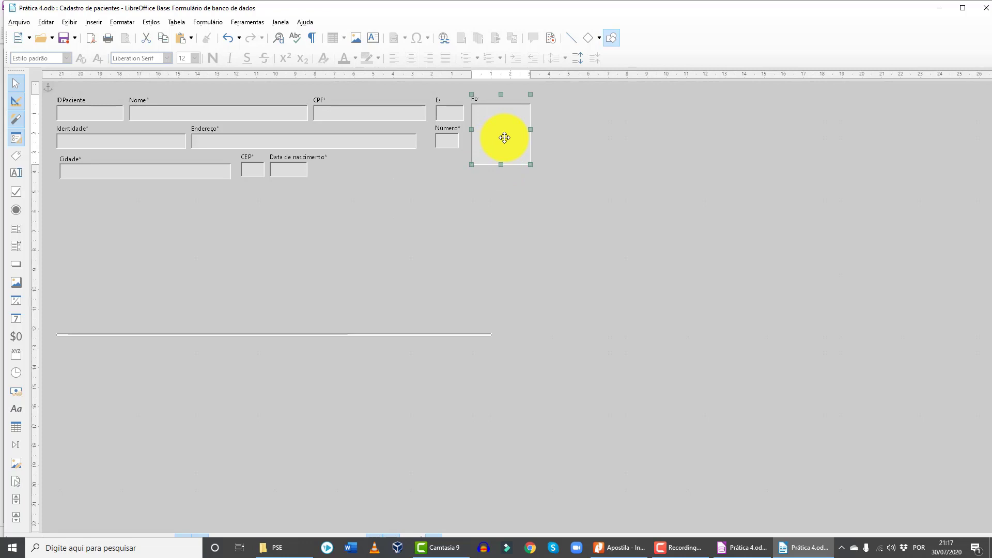
{"action": "mouse_move", "coordinate": [505, 138]}
{"action": "left_mouse_down"}
{"action": "mouse_move", "coordinate": [583, 140]}
{"action": "mouse_move", "coordinate": [616, 177]}
{"action": "mouse_move", "coordinate": [558, 146]}
{"action": "mouse_move", "coordinate": [503, 136]}
{"action": "left_mouse_up"}
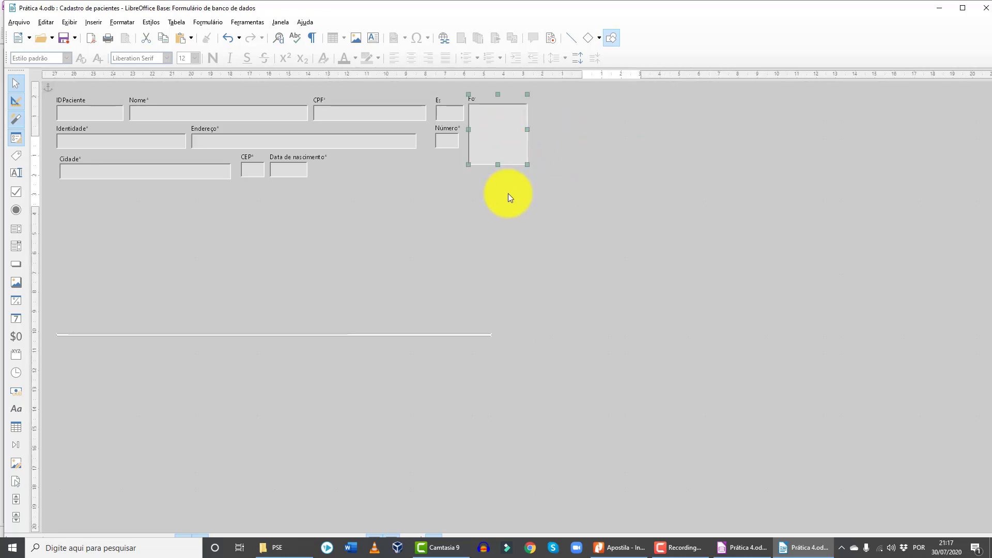
- Stretch the exam table control up, down and right into a large grid, then close the editor
{"action": "left_click", "coordinate": [246, 336]}
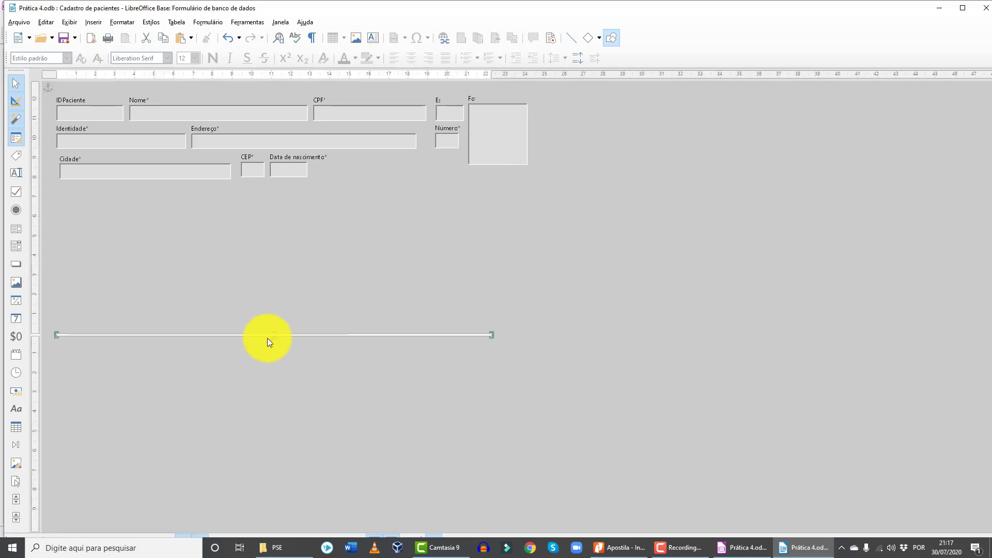
{"action": "left_click_drag", "start_coordinate": [274, 332], "coordinate": [285, 234]}
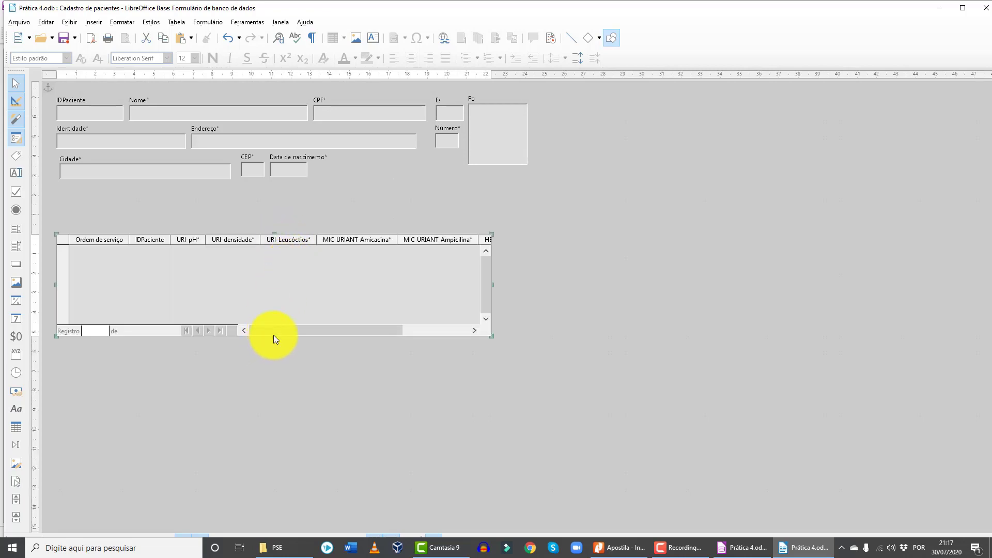
{"action": "left_click_drag", "start_coordinate": [274, 337], "coordinate": [266, 469]}
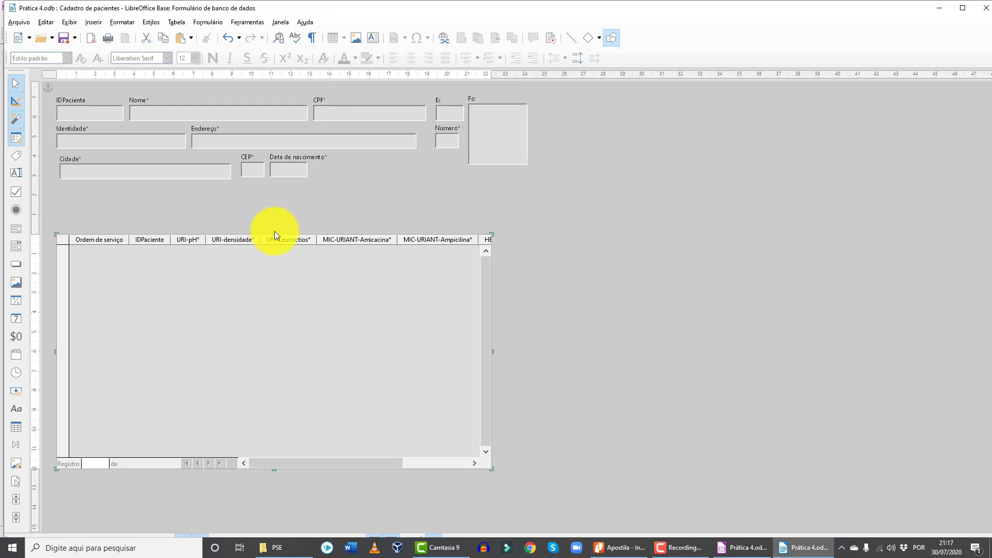
{"action": "left_click_drag", "start_coordinate": [274, 232], "coordinate": [275, 195]}
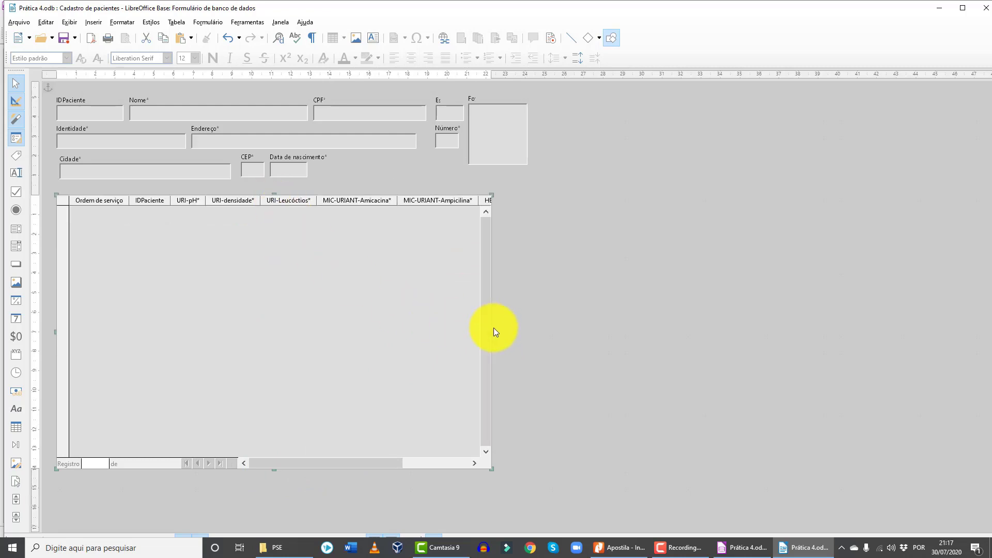
{"action": "left_click_drag", "start_coordinate": [493, 332], "coordinate": [538, 332]}
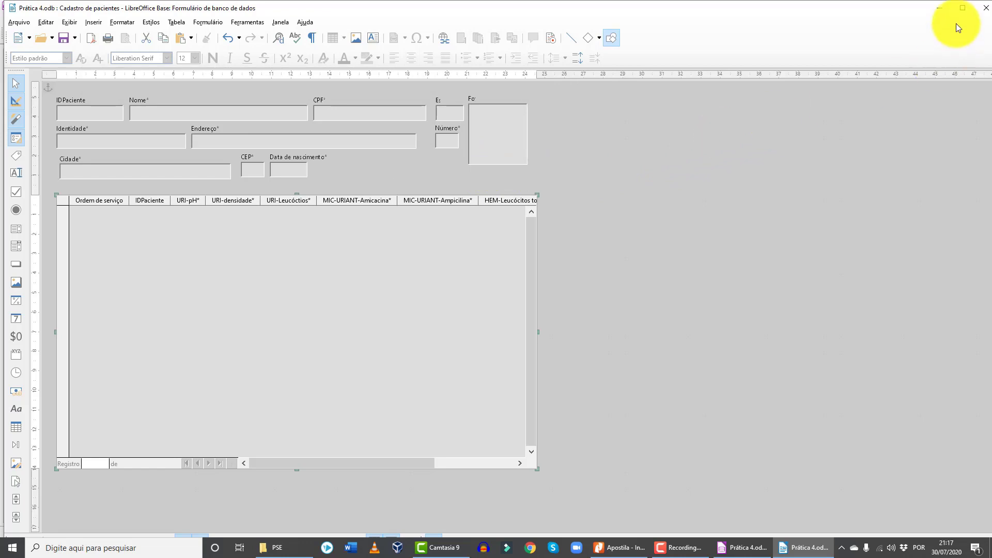
{"action": "left_click", "coordinate": [985, 7]}
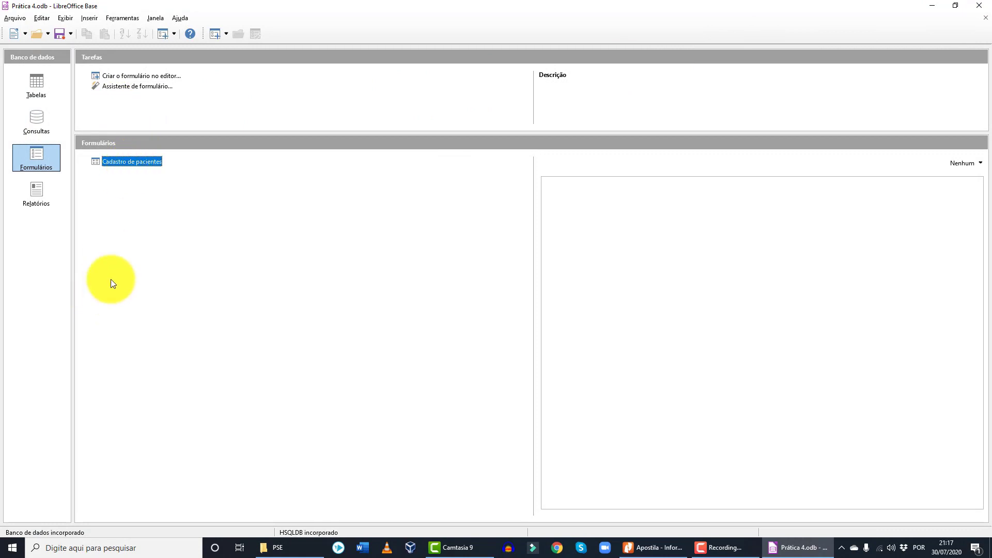
- Open Cadastro de pacientes from the Formulários list for data entry
{"action": "double_click", "coordinate": [147, 162]}
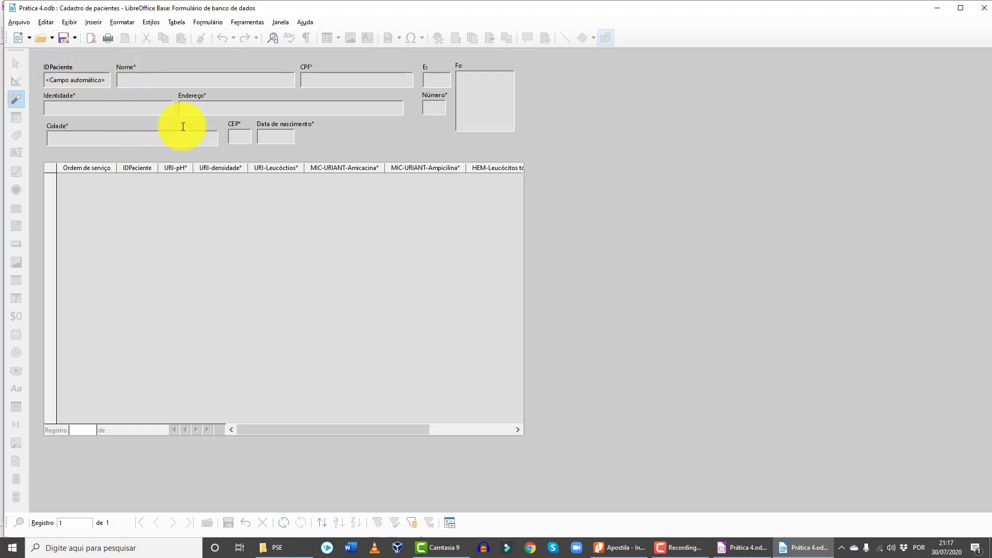
- Enter the patient's name, placeholder zero CPF, state MG and placeholder Identidade number
{"action": "left_click", "coordinate": [98, 80]}
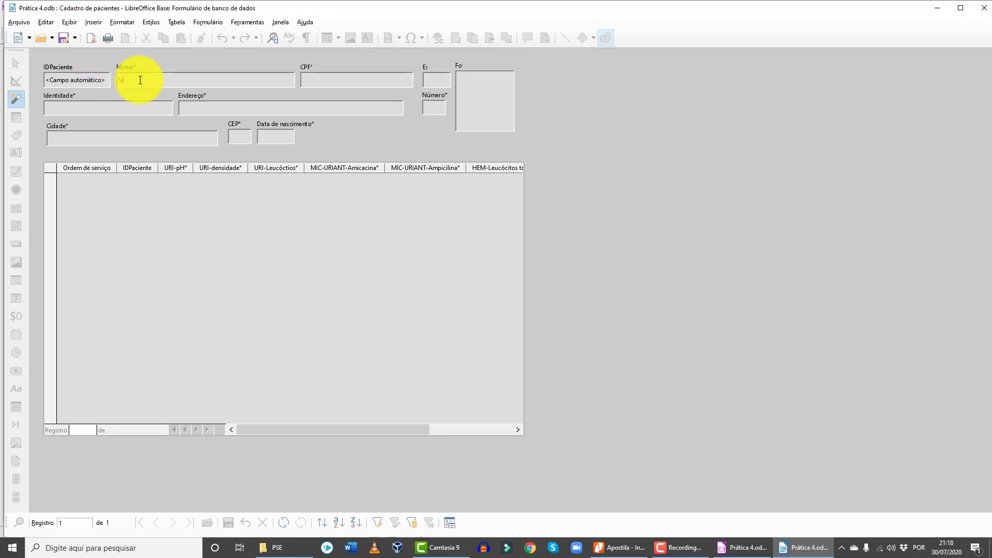
{"action": "type", "text": "000.0000"}
{"action": "key", "text": "BackSpace"}
{"action": "type", "text": ".000-00"}
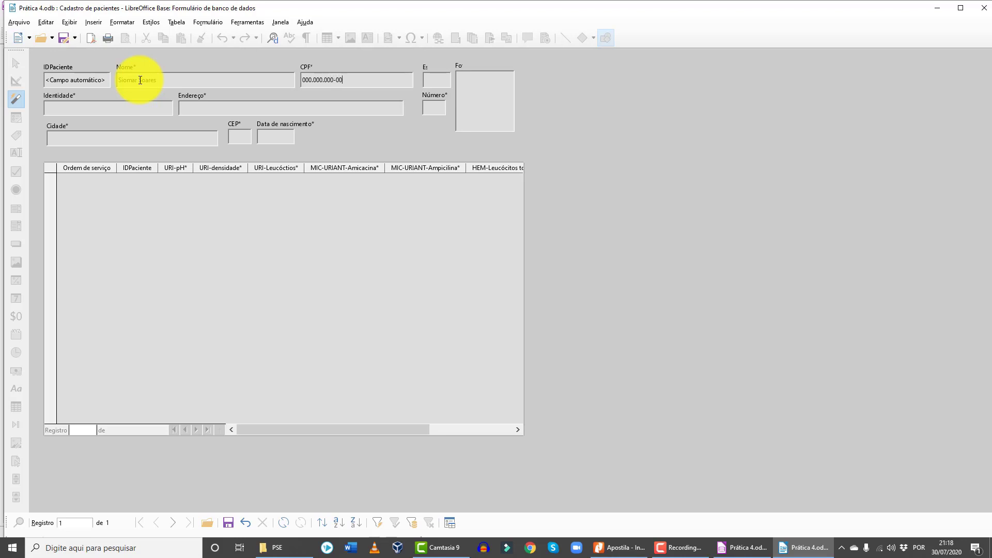
{"action": "left_click", "coordinate": [432, 80]}
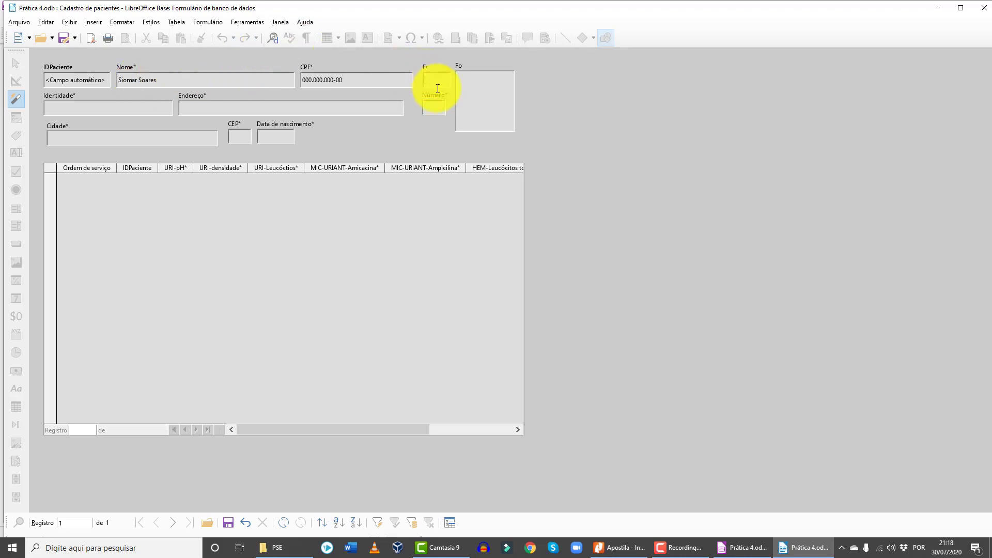
{"action": "type", "text": "MG"}
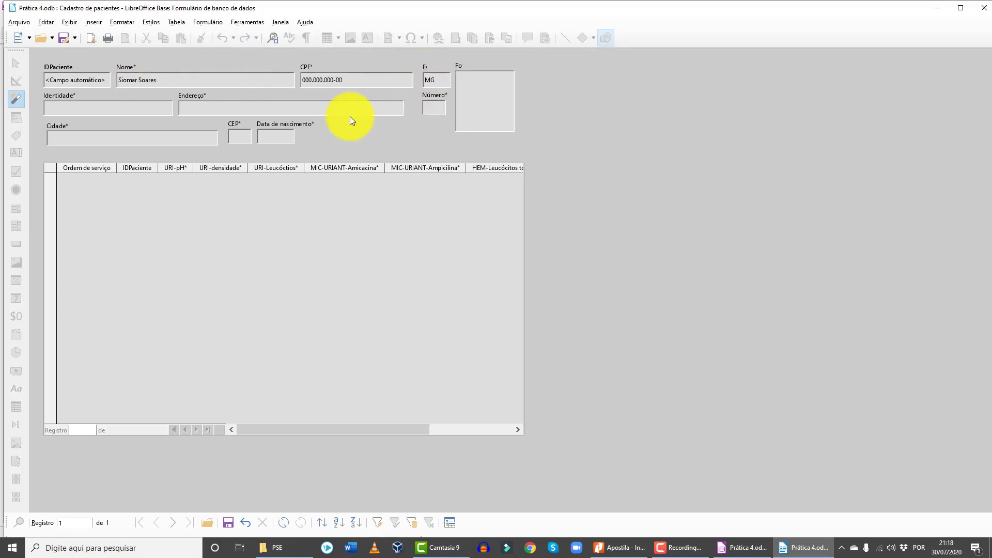
{"action": "left_click", "coordinate": [148, 106]}
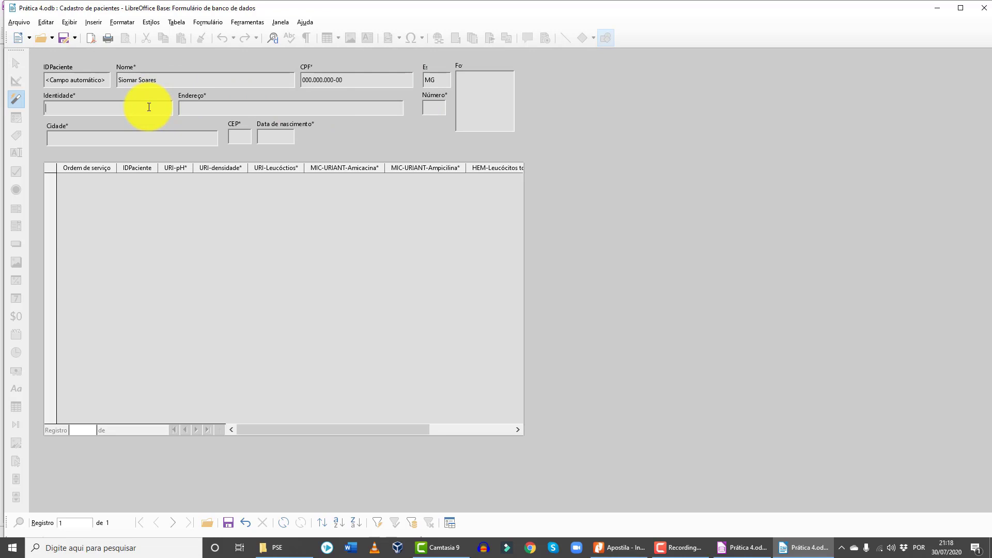
{"action": "type", "text": "000.000.000"}
- Fill in the patient's address, city, placeholder CEP and birth date 30/07/20, saving the record
{"action": "left_click", "coordinate": [208, 114]}
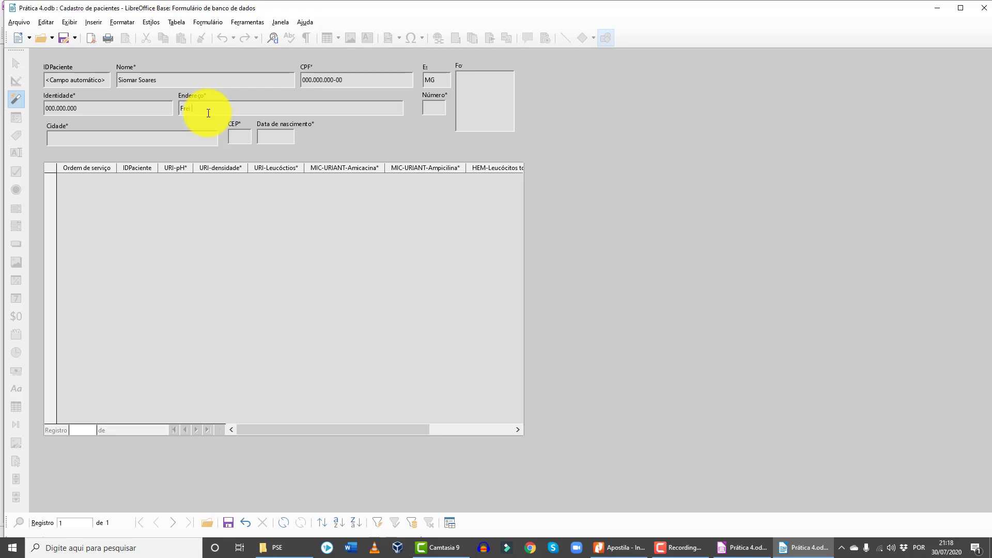
{"action": "left_click", "coordinate": [109, 134]}
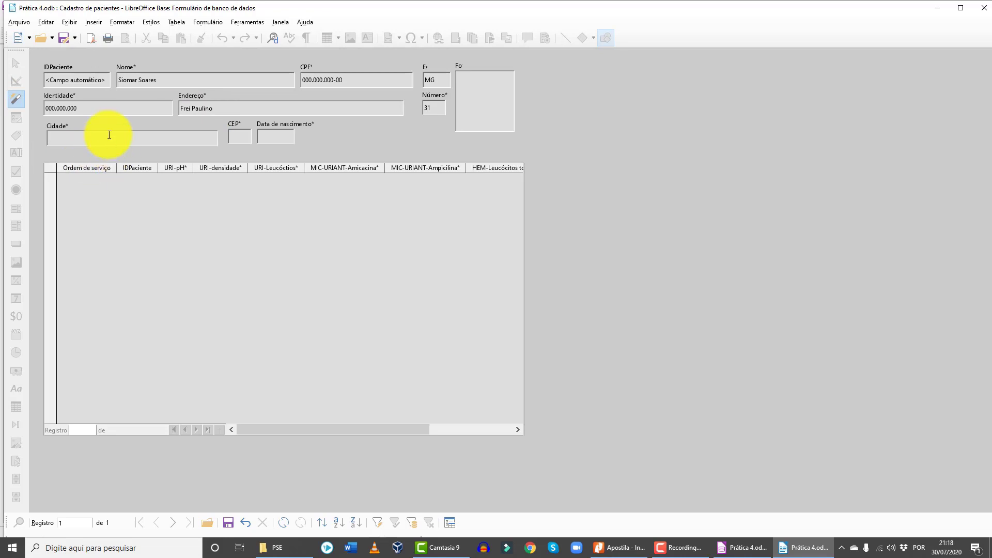
{"action": "type", "text": "Uberaba"}
{"action": "key", "text": "Tab"}
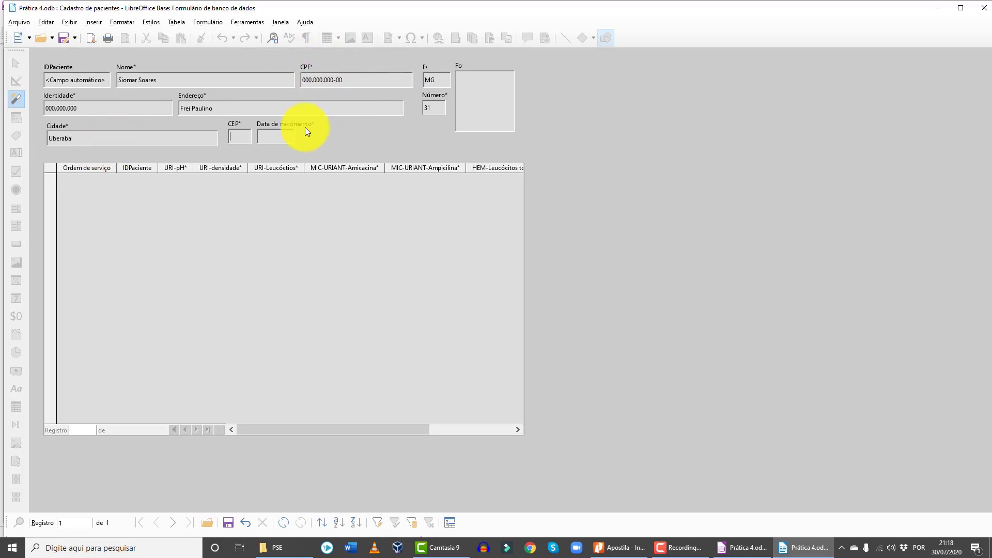
{"action": "left_click", "coordinate": [270, 133]}
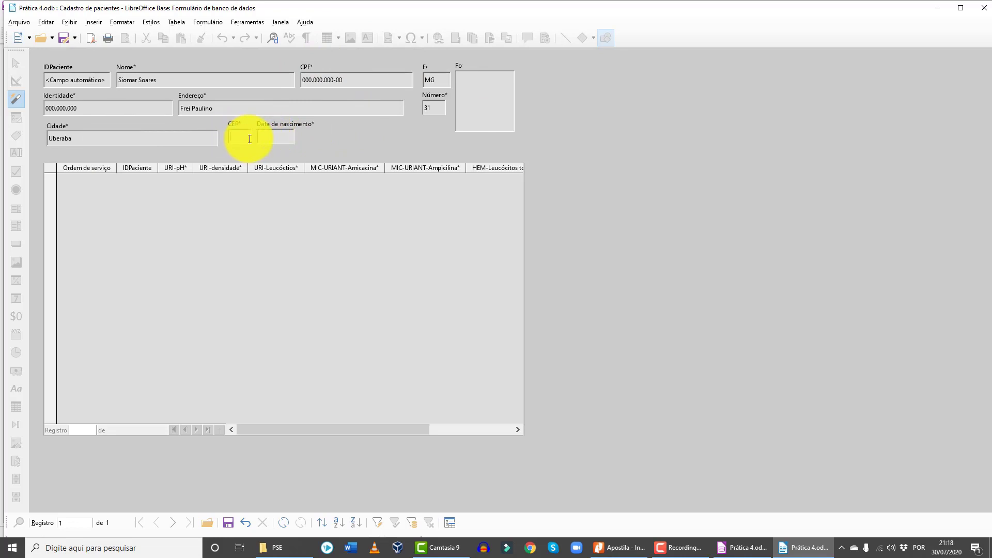
{"action": "type", "text": "00"}
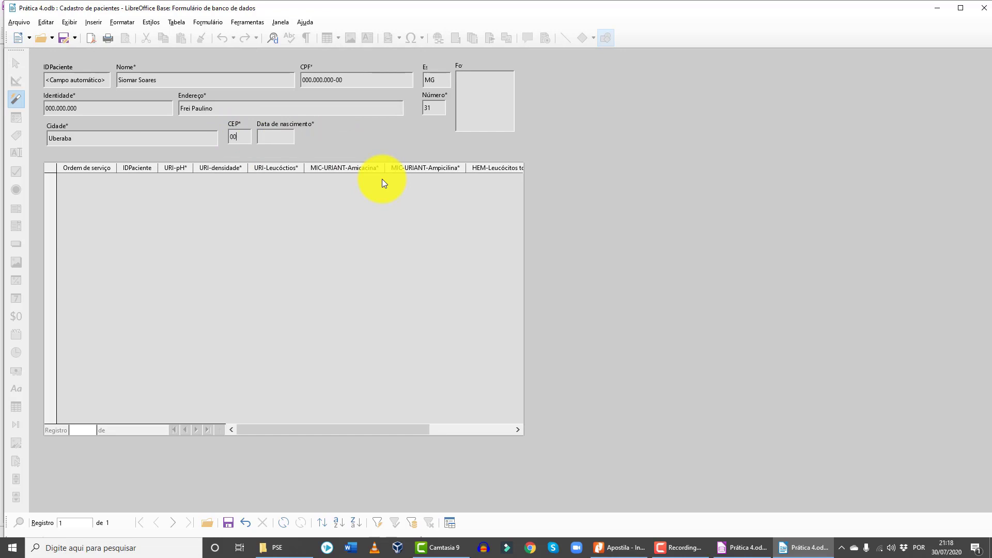
{"action": "type", "text": "00000"}
{"action": "left_click", "coordinate": [277, 137]}
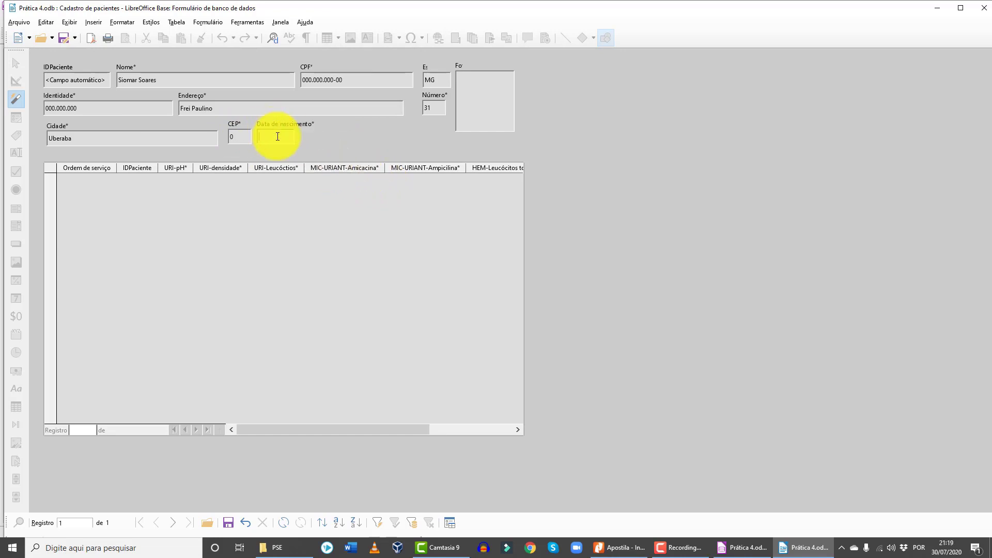
{"action": "type", "text": "12"}
{"action": "key", "text": "Tab"}
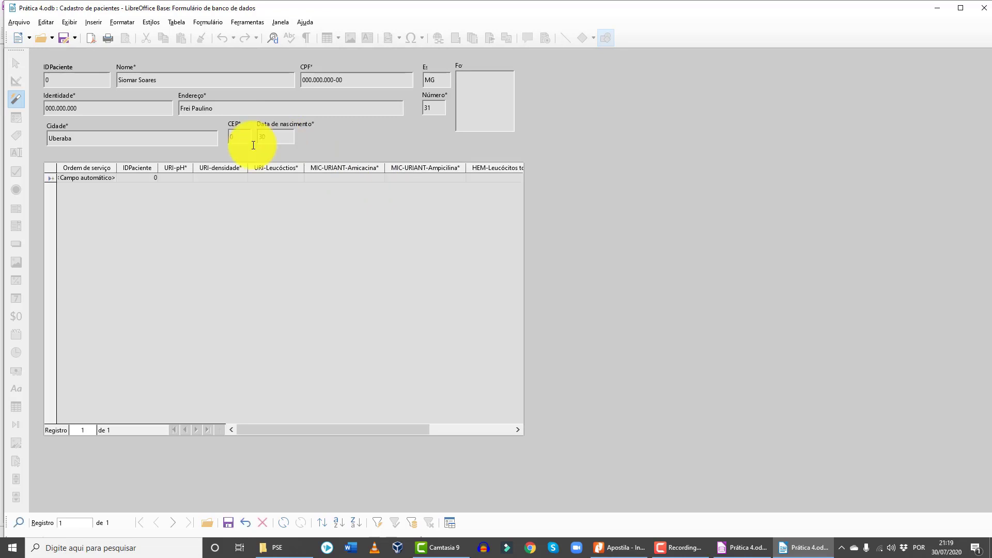
{"action": "type", "text": "020"}
{"action": "key", "text": "Tab"}
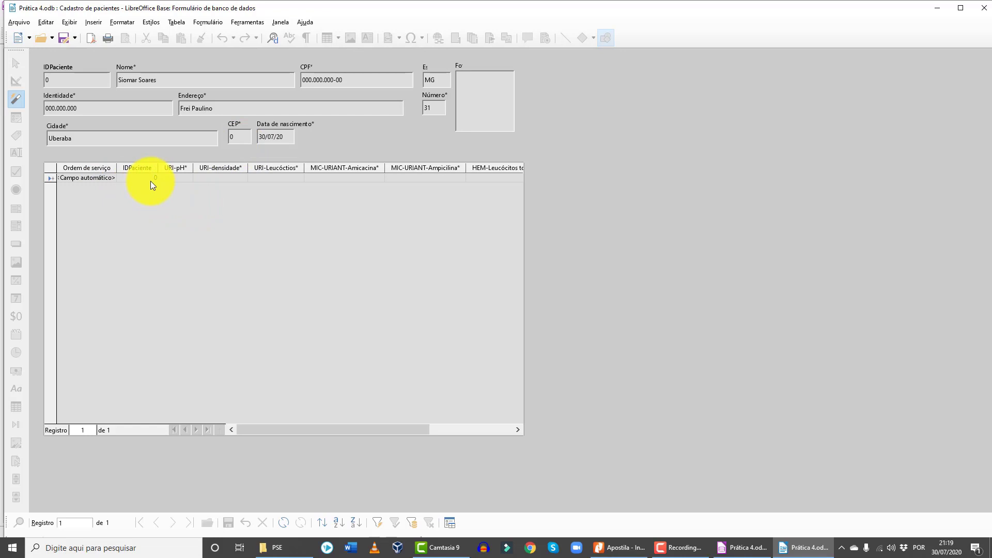
- Check the new record's patient ID, toggle Modo de edição, and close the registration form
{"action": "left_click", "coordinate": [52, 78]}
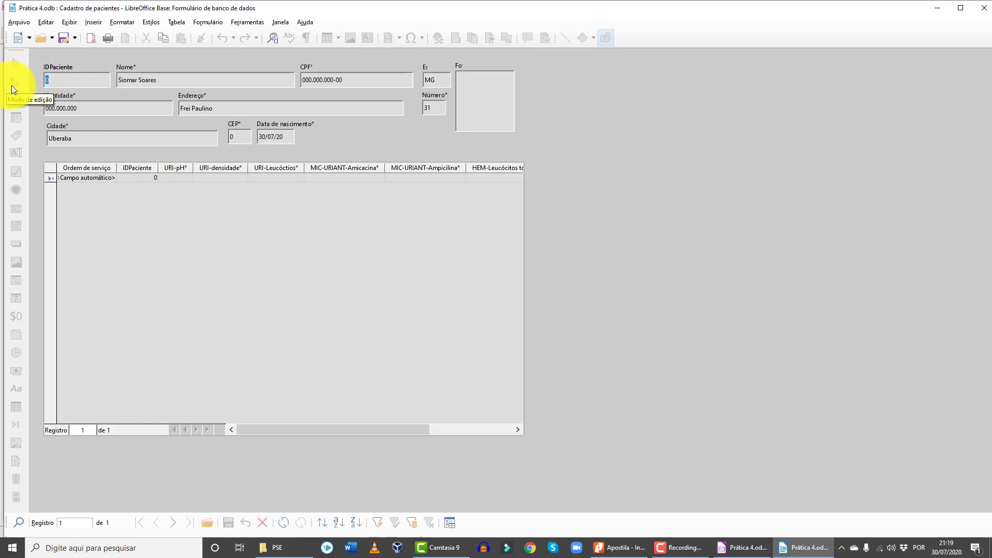
{"action": "left_click", "coordinate": [12, 86]}
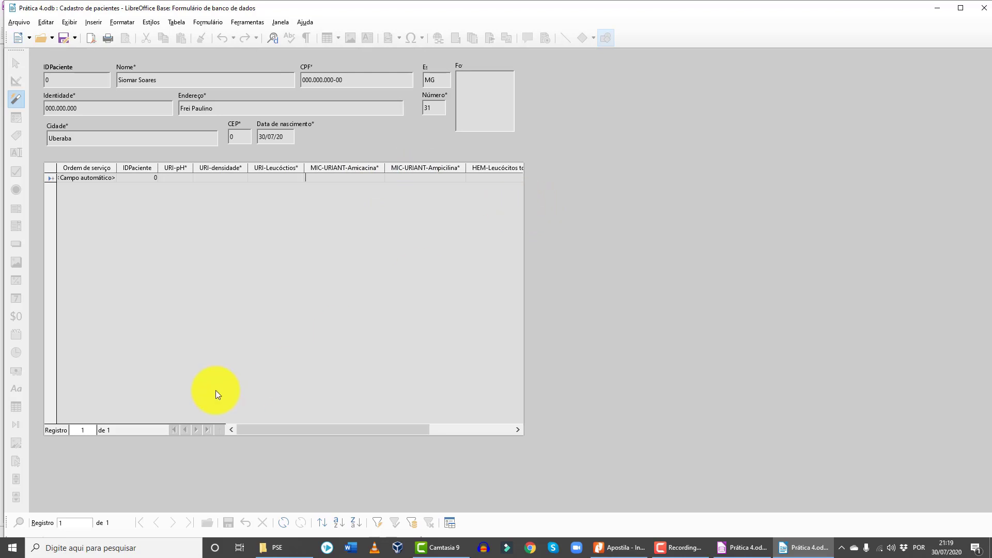
{"action": "mouse_move", "coordinate": [281, 430]}
{"action": "left_mouse_down"}
{"action": "mouse_move", "coordinate": [400, 424]}
{"action": "mouse_move", "coordinate": [277, 428]}
{"action": "left_mouse_up"}
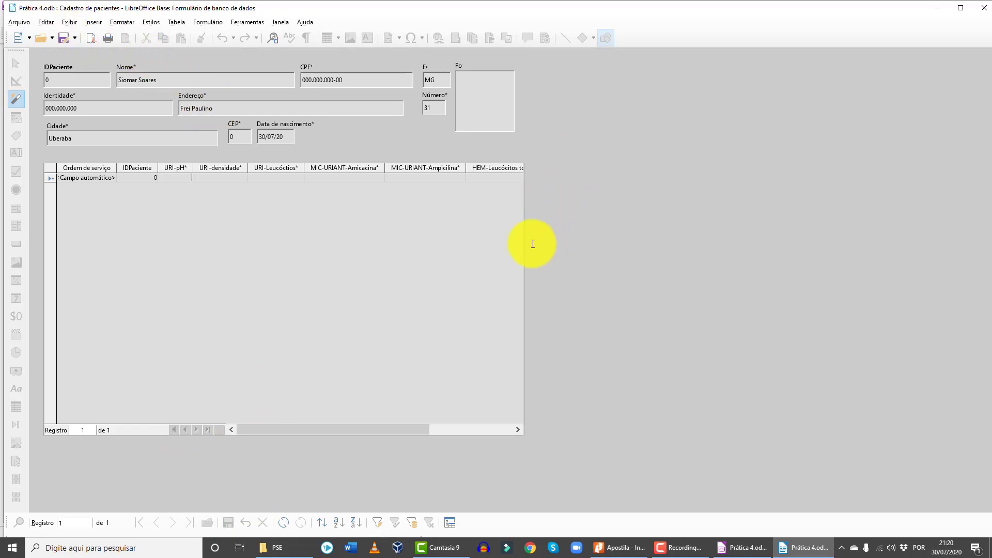
{"action": "left_click", "coordinate": [985, 8]}
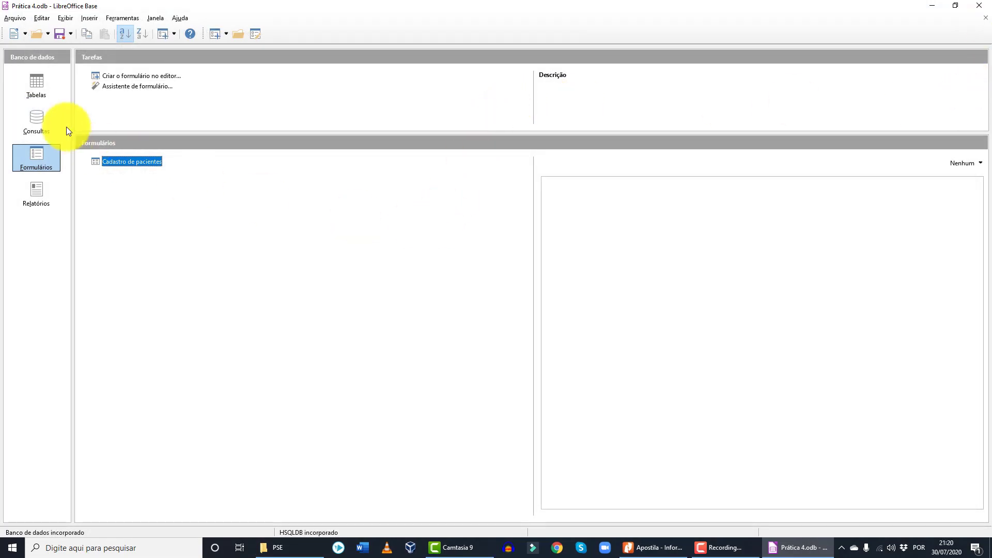
- Save Prática 4.odb with Arquivo > Salvar and close LibreOffice Base
{"action": "left_click", "coordinate": [13, 18]}
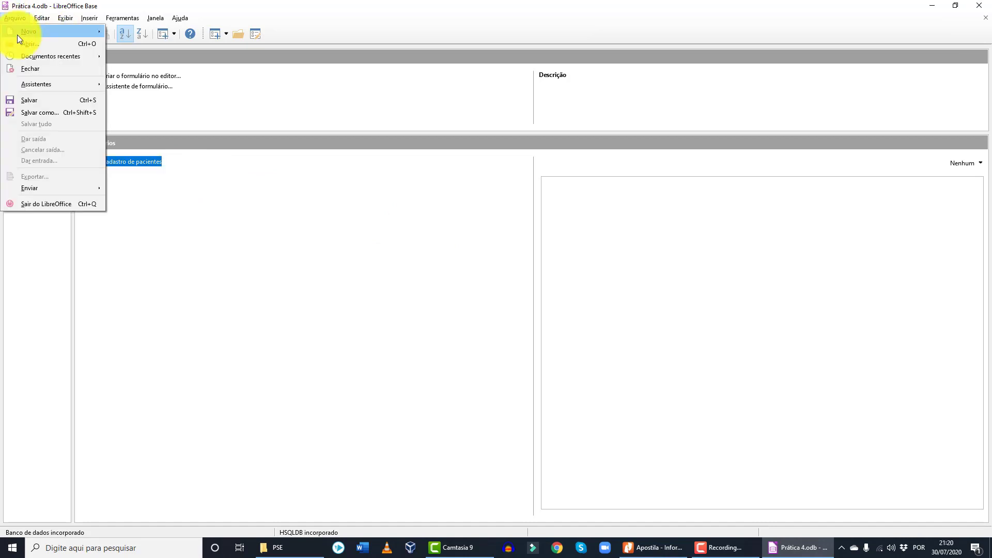
{"action": "left_click", "coordinate": [57, 101]}
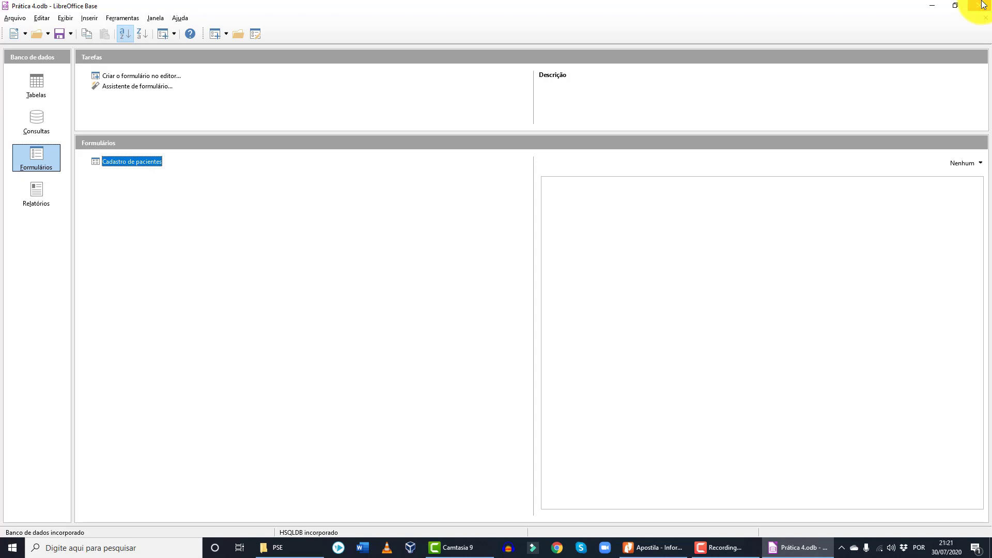
{"action": "left_click", "coordinate": [983, 5]}
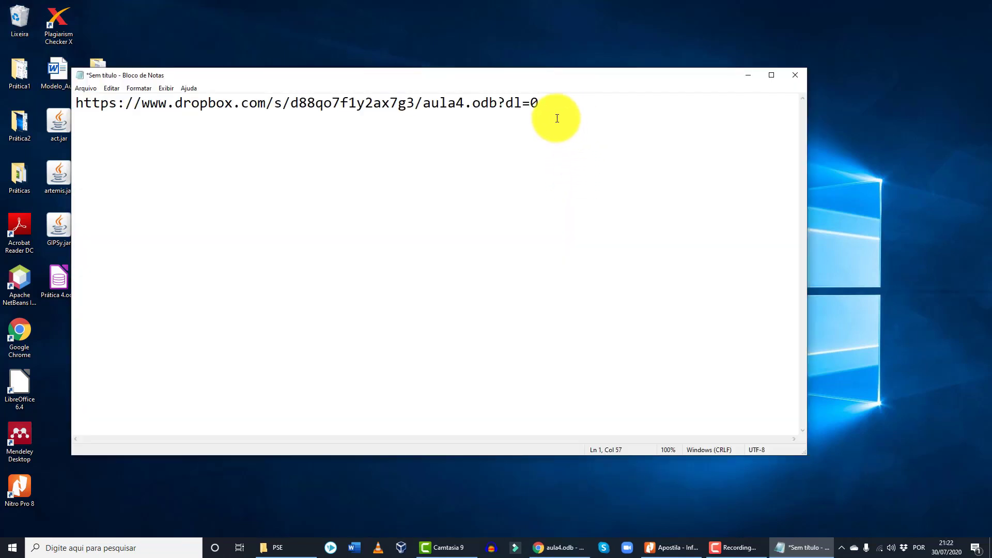
- Review the aula4.odb Dropbox link in Notepad and bring up its page in Chrome
{"action": "left_click_drag", "start_coordinate": [563, 103], "coordinate": [31, 108]}
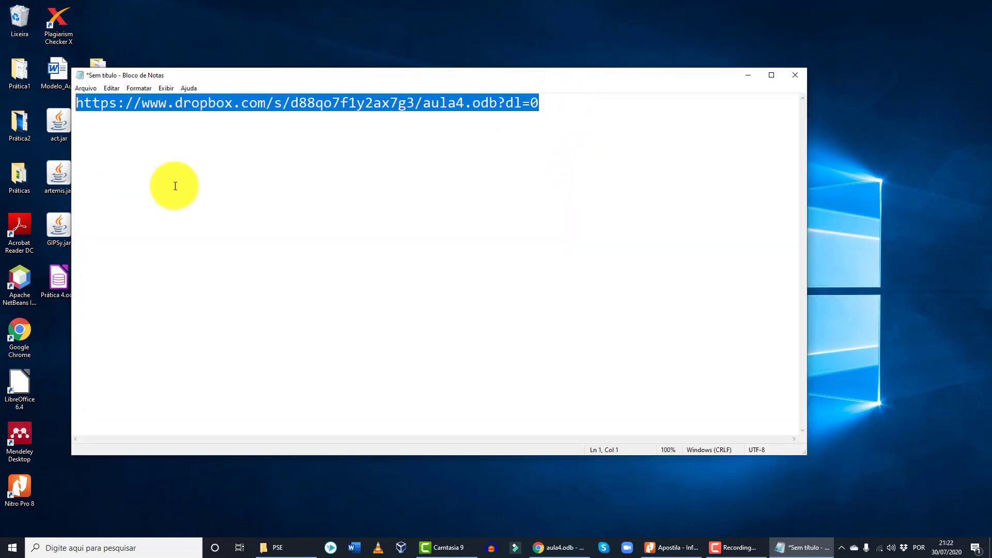
{"action": "left_click", "coordinate": [415, 177]}
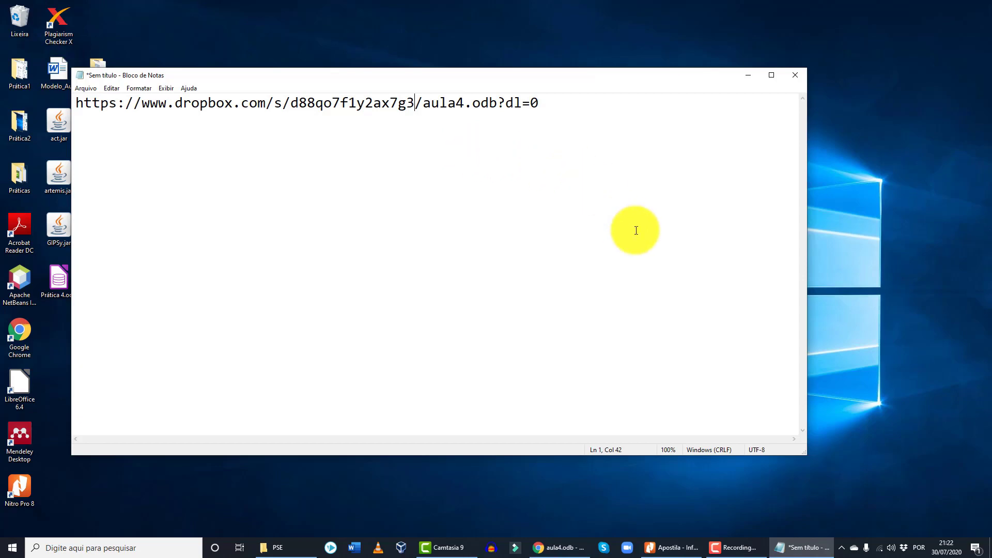
{"action": "left_click", "coordinate": [556, 548]}
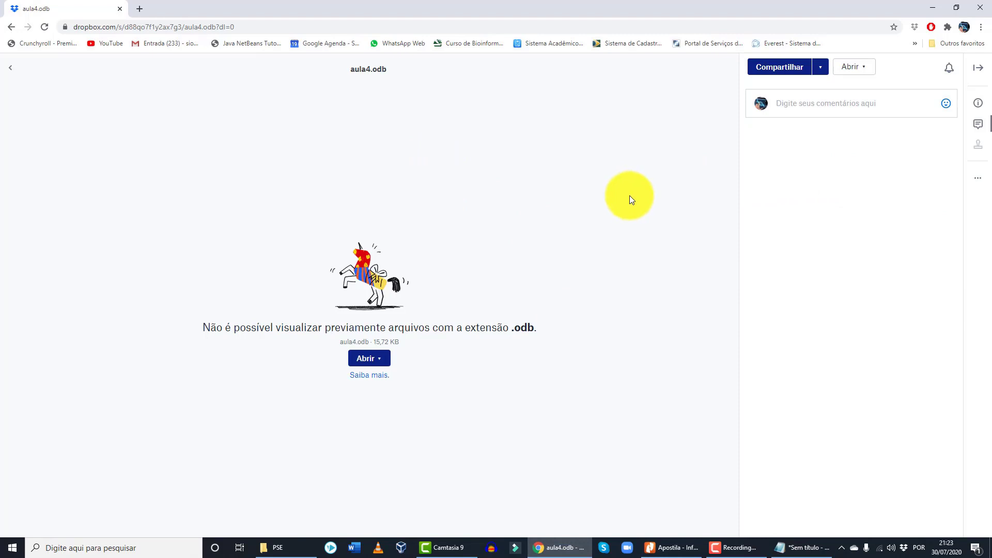
- Download aula4.odb to Área de Trabalho and open it from Chrome's download bar
{"action": "left_click", "coordinate": [978, 179]}
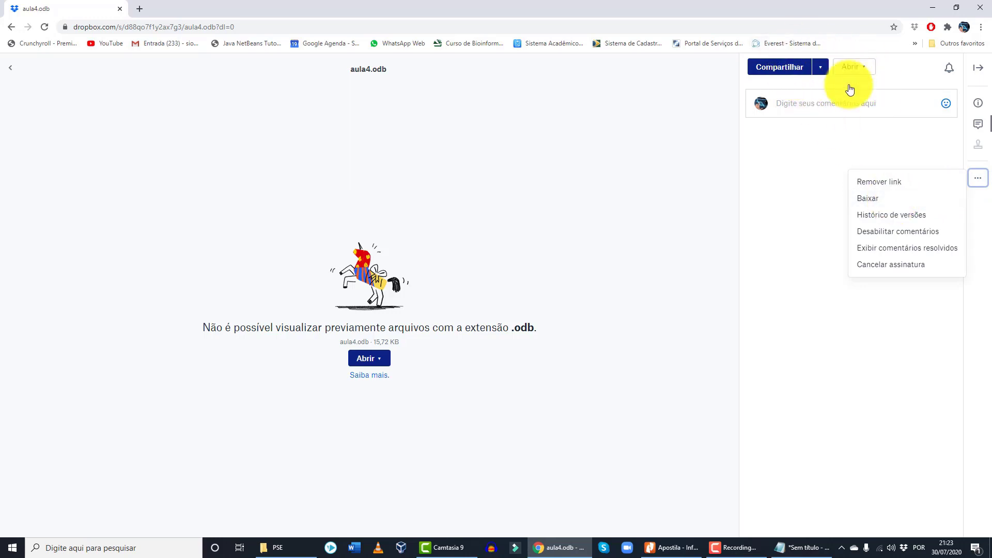
{"action": "left_click", "coordinate": [885, 205]}
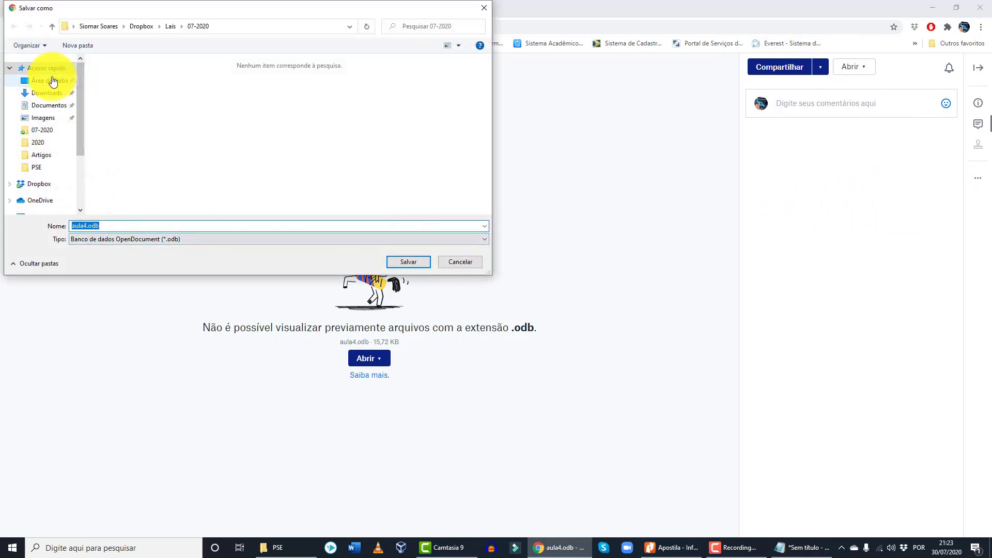
{"action": "left_click", "coordinate": [53, 81]}
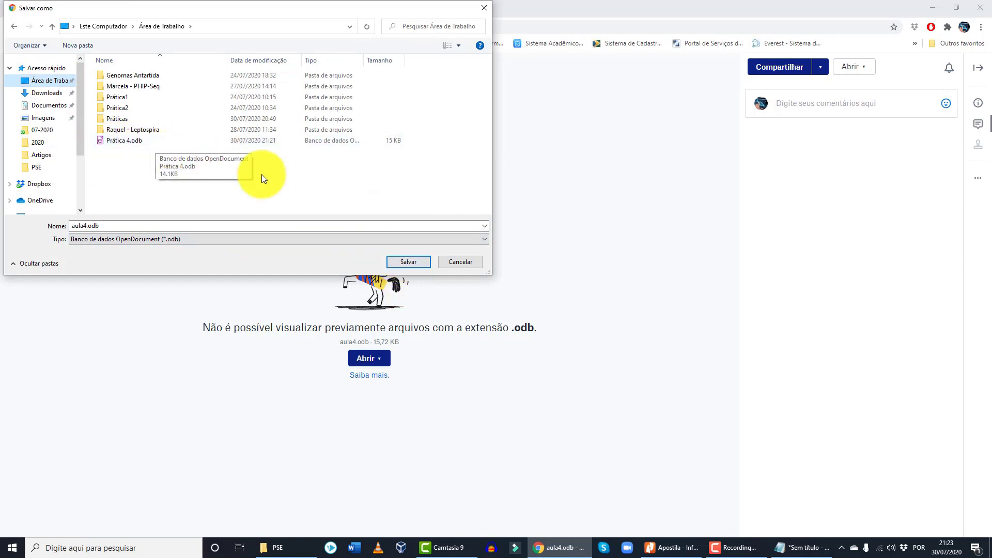
{"action": "left_click", "coordinate": [412, 262]}
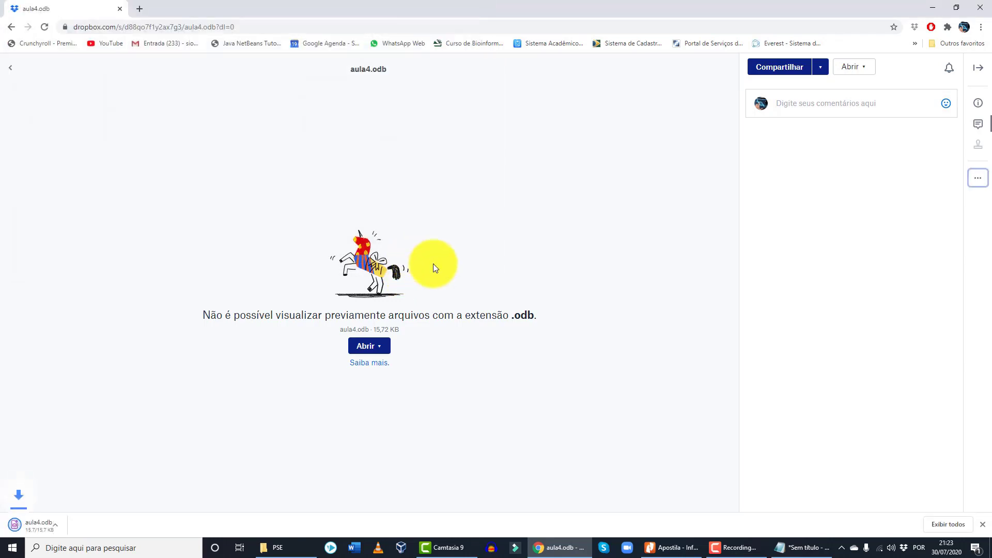
{"action": "left_click", "coordinate": [62, 521]}
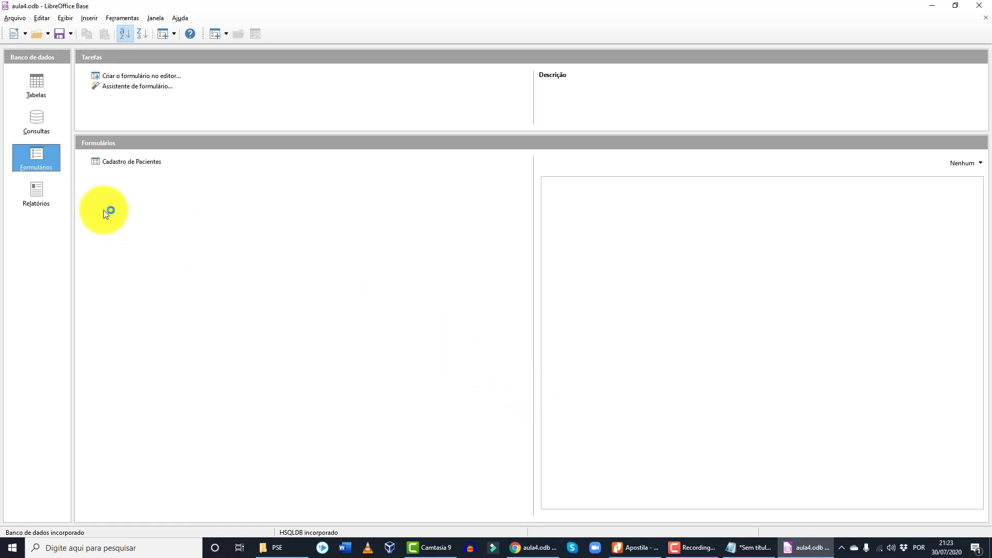
{"action": "left_click", "coordinate": [137, 163]}
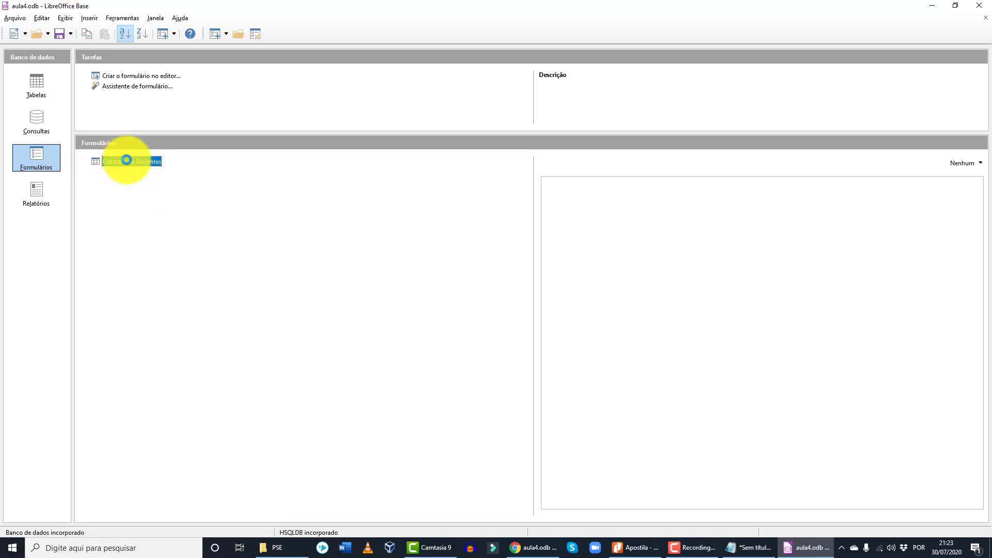
{"action": "double_click", "coordinate": [127, 160]}
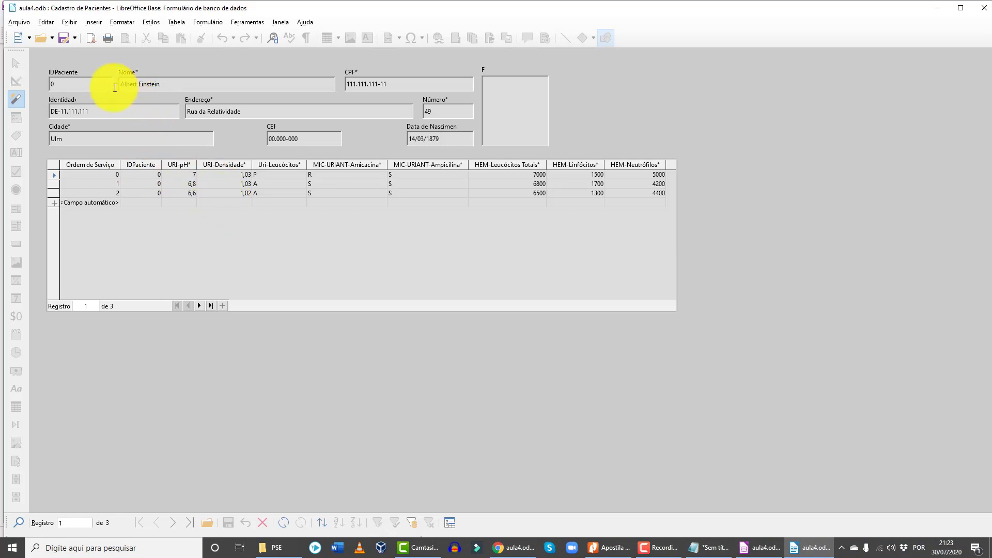
{"action": "left_click", "coordinate": [67, 84]}
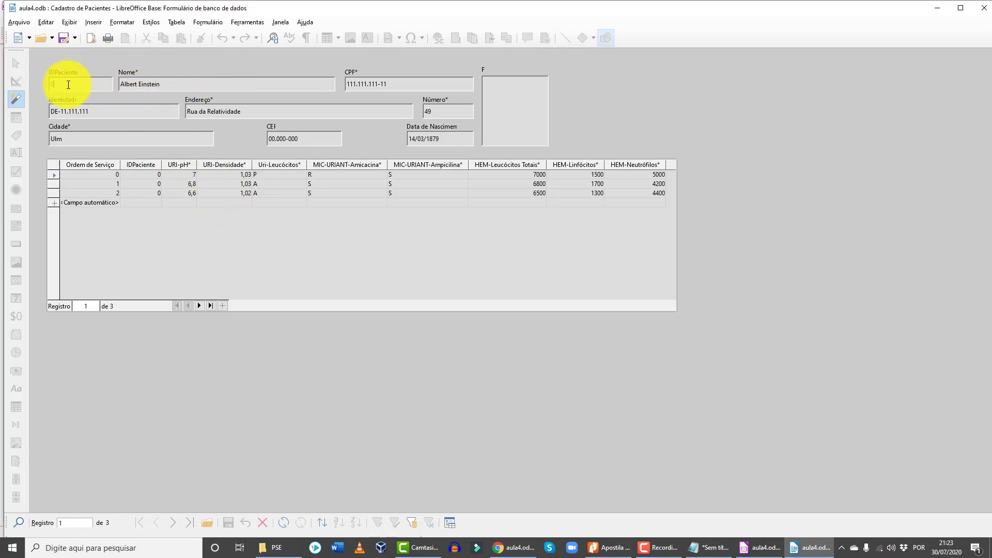
{"action": "left_click", "coordinate": [114, 186]}
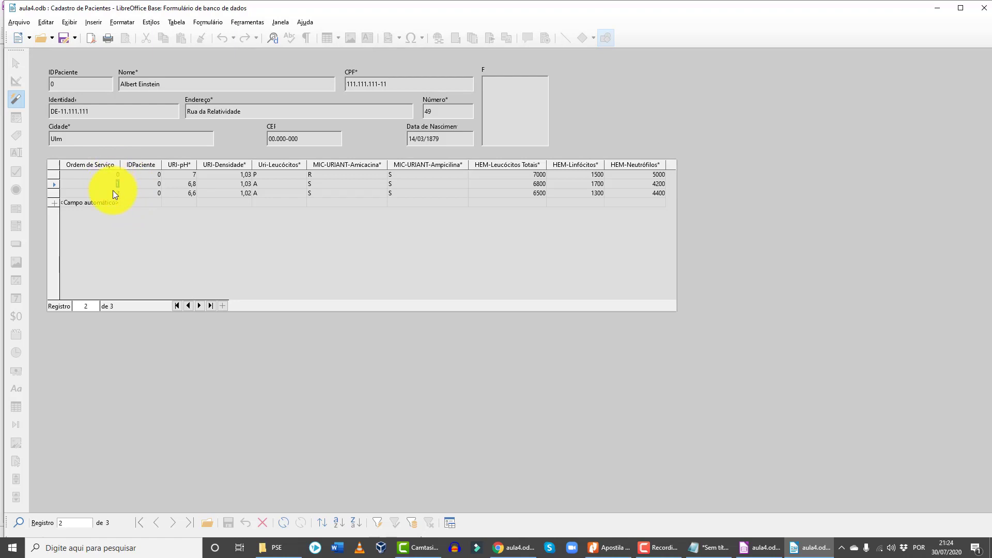
{"action": "left_click", "coordinate": [115, 193]}
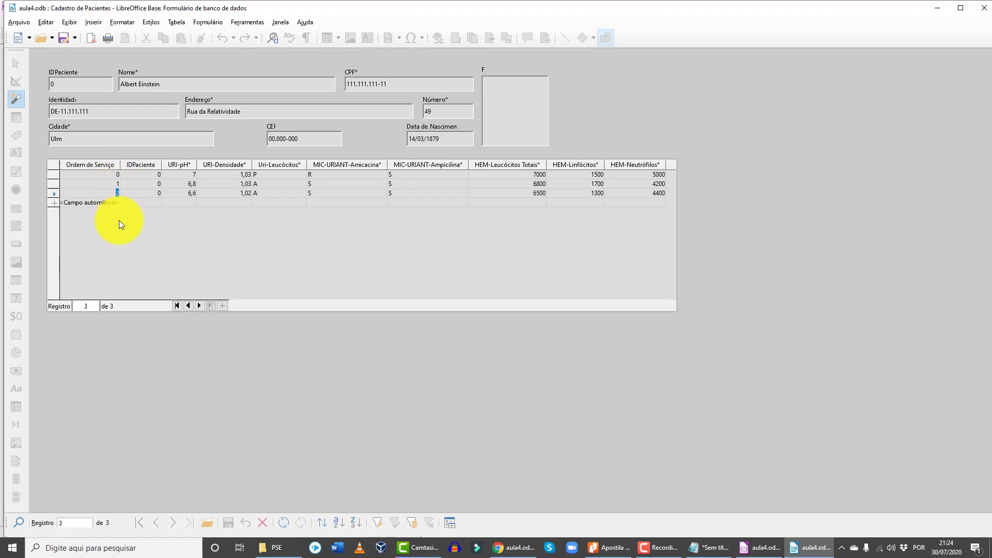
{"action": "left_click", "coordinate": [187, 175]}
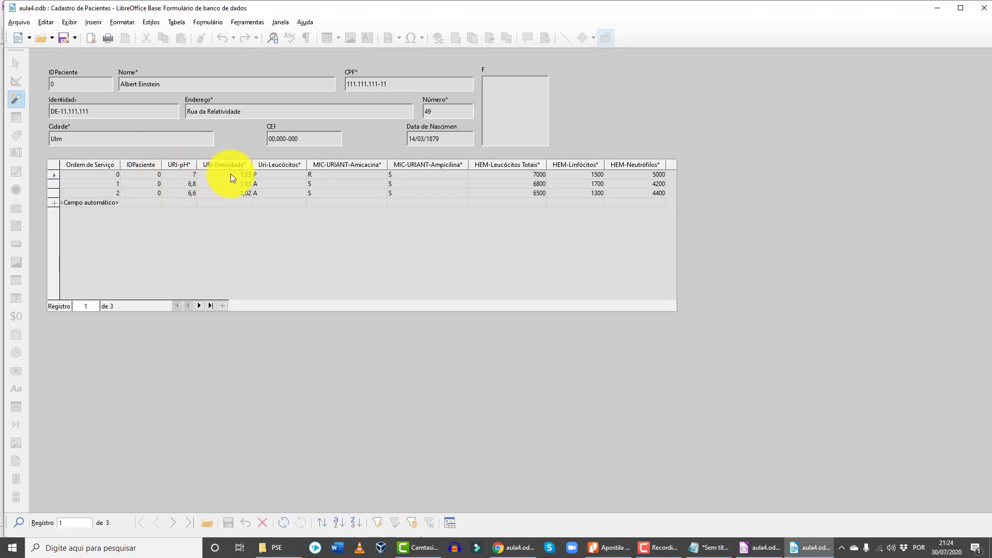
{"action": "left_click", "coordinate": [230, 175]}
{"action": "left_click", "coordinate": [292, 174]}
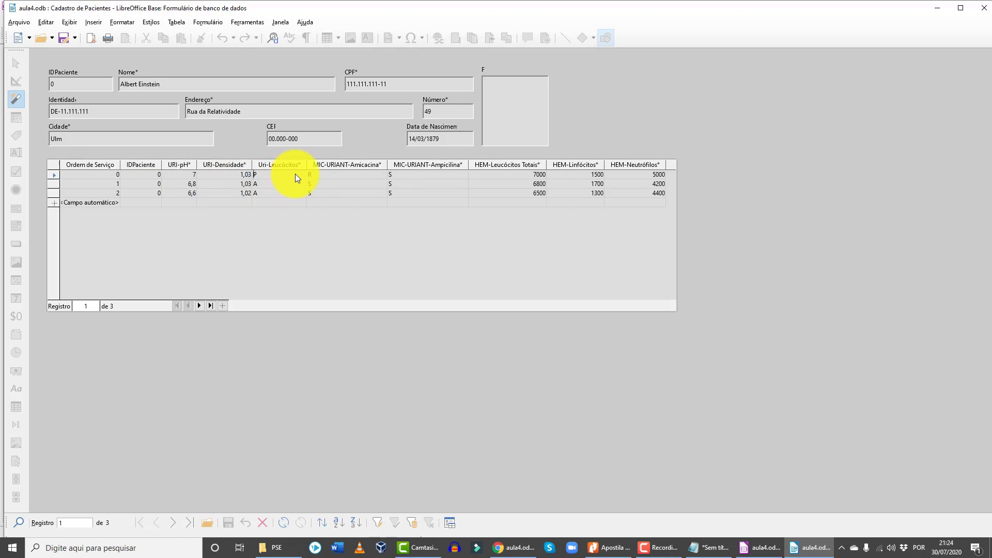
{"action": "left_click", "coordinate": [331, 175]}
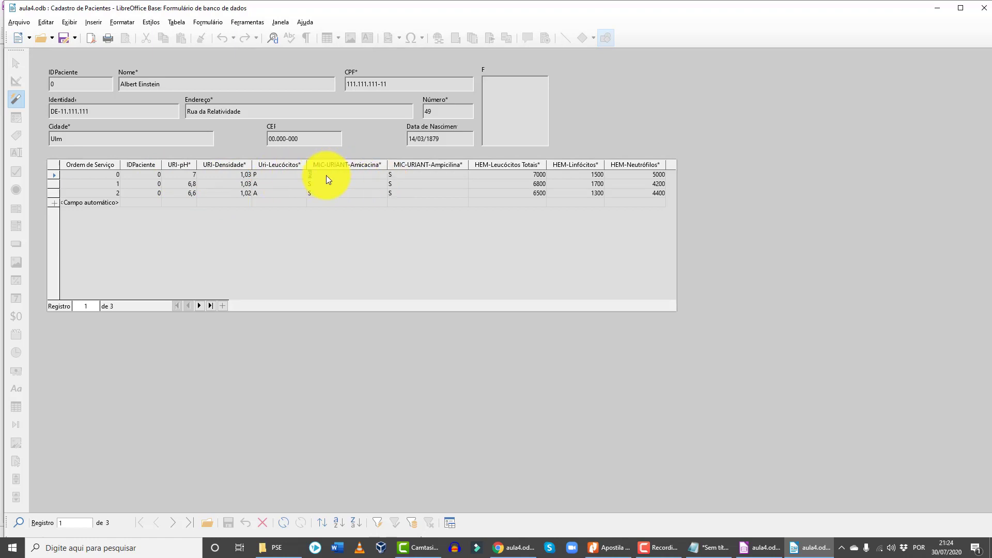
{"action": "left_click", "coordinate": [399, 175]}
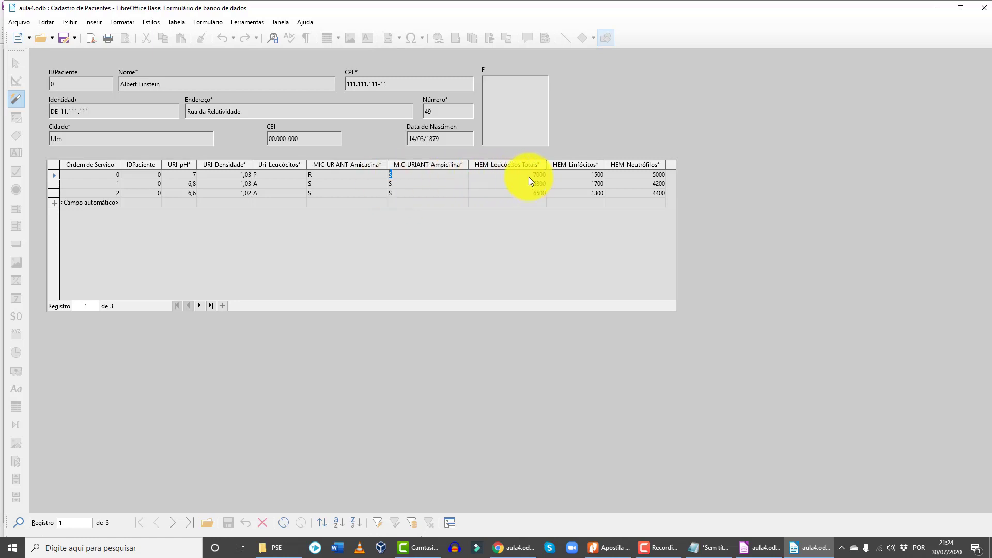
- Copy 7000 from HEM-Leucócitos Totais into the first exam's HEM-Linfócitos
{"action": "key", "text": "Tab"}
{"action": "key", "text": "ctrl+c"}
{"action": "left_click", "coordinate": [573, 173]}
{"action": "key", "text": "ctrl+v"}
{"action": "left_click", "coordinate": [533, 177]}
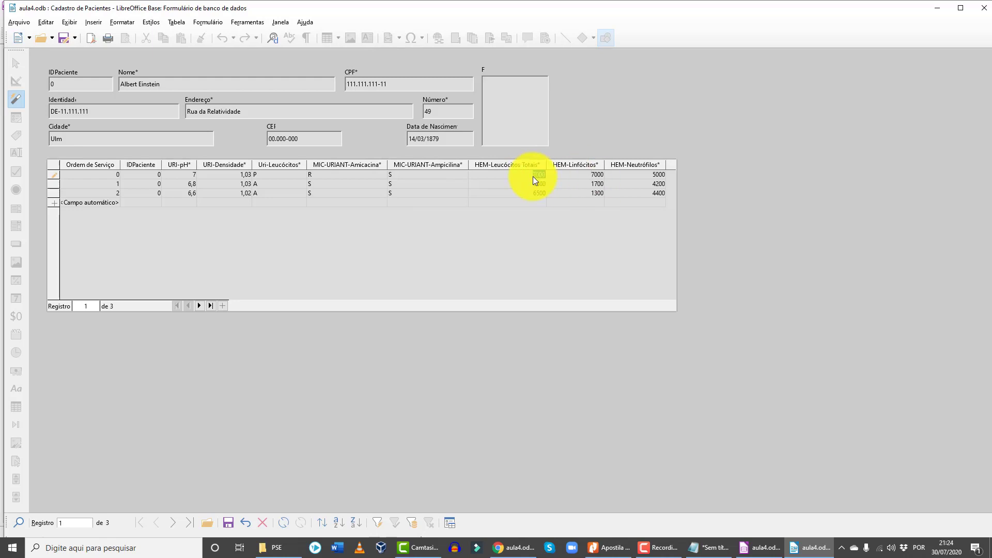
{"action": "left_click", "coordinate": [594, 176]}
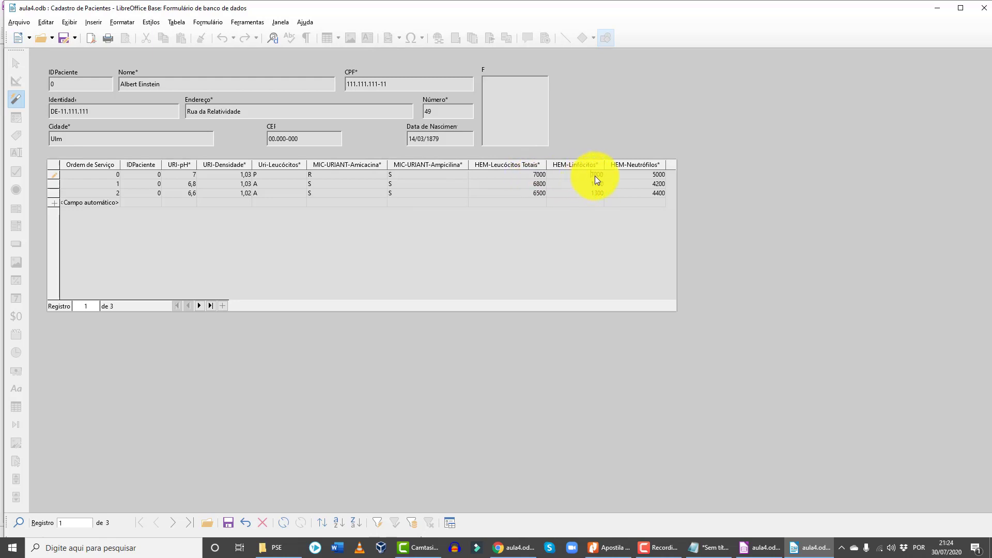
{"action": "left_click", "coordinate": [652, 175]}
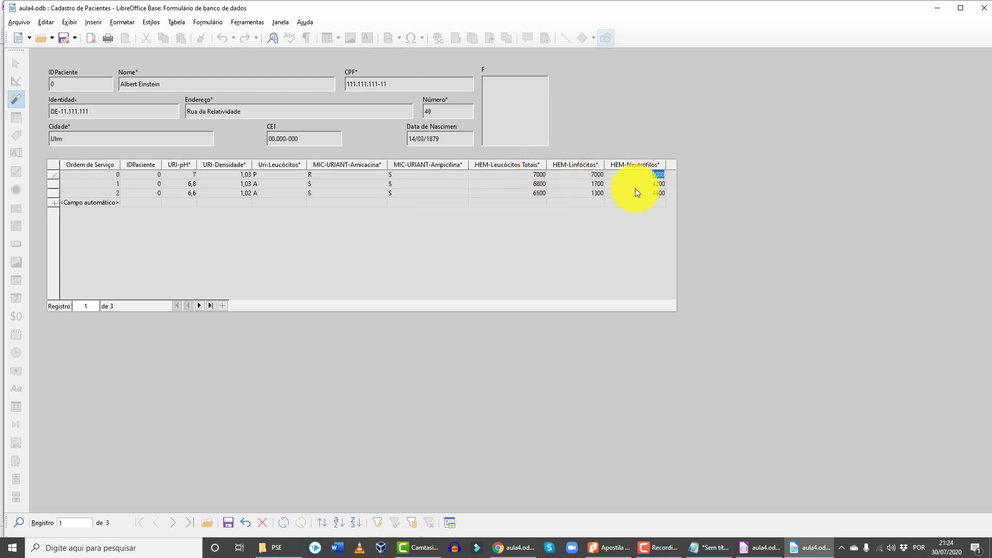
{"action": "left_click", "coordinate": [539, 175]}
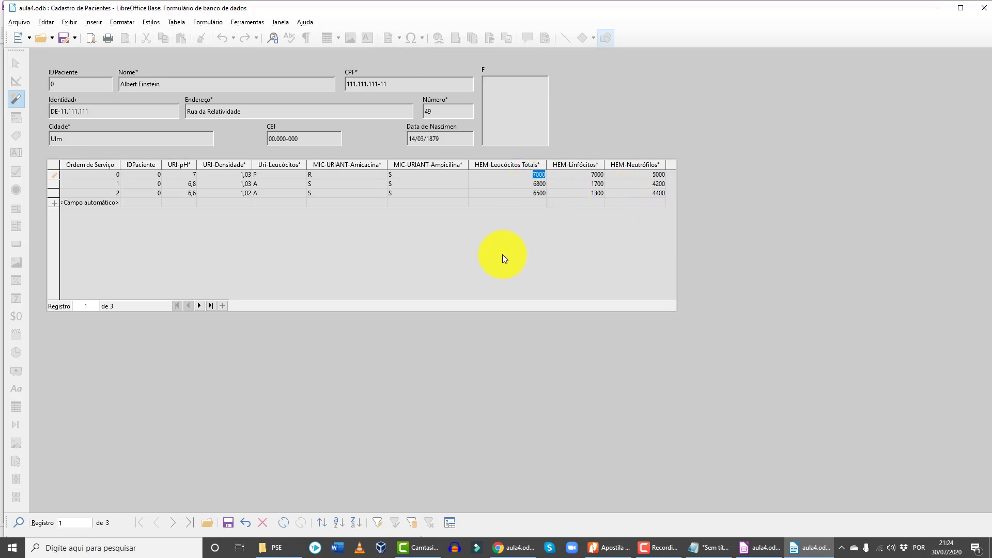
{"action": "left_click", "coordinate": [537, 193]}
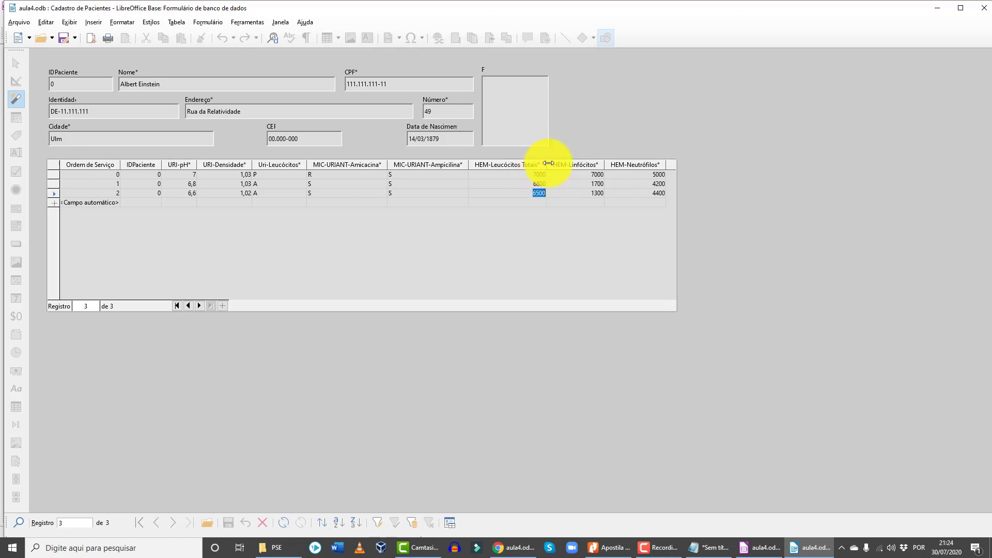
{"action": "left_click", "coordinate": [598, 174]}
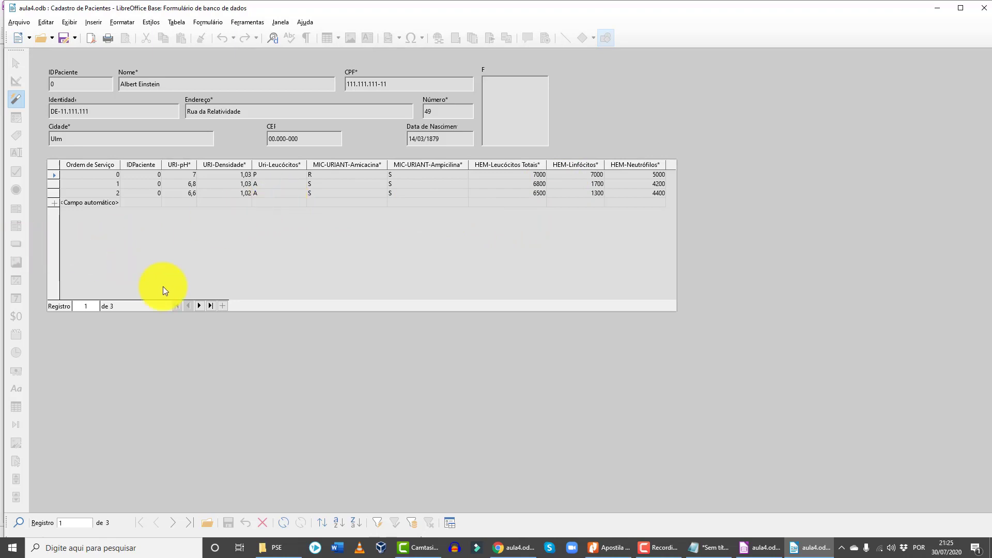
- Step through the exam records with the navigator, then close the form
{"action": "left_click", "coordinate": [199, 306]}
{"action": "left_click", "coordinate": [199, 306]}
{"action": "left_click", "coordinate": [199, 306]}
{"action": "left_click", "coordinate": [211, 306]}
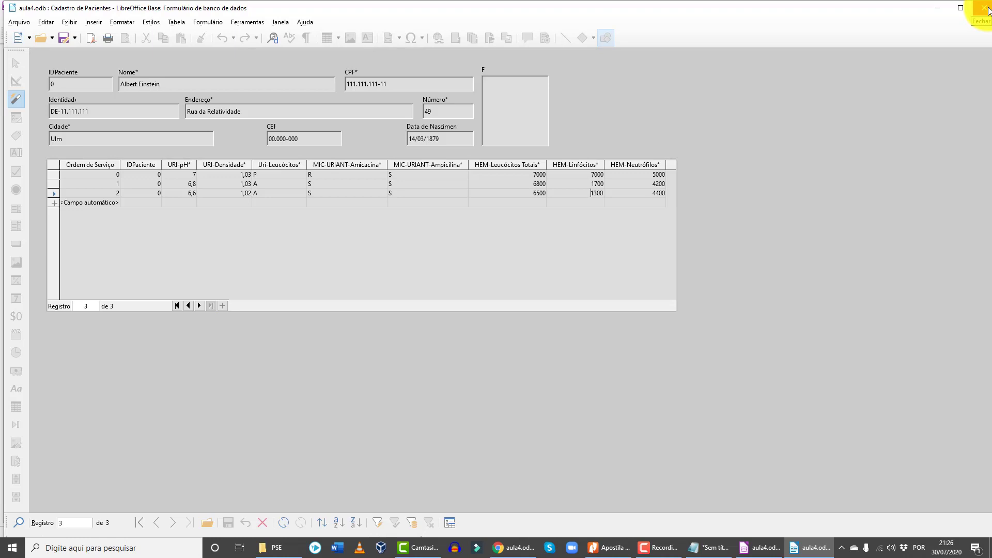
{"action": "left_click", "coordinate": [988, 11]}
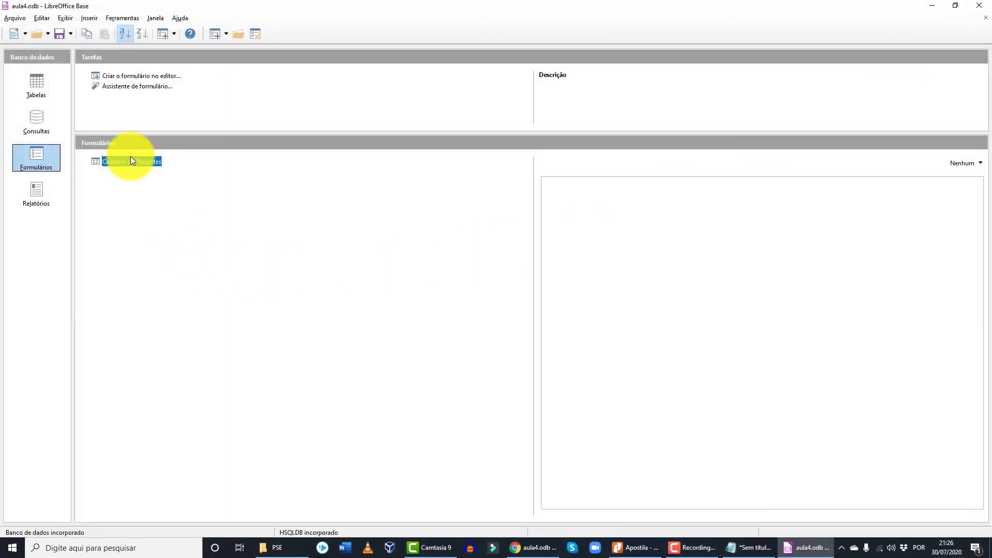
- Run the Consulta_Cadastro de Pacientes query from the Consultas list
{"action": "left_click", "coordinate": [36, 121]}
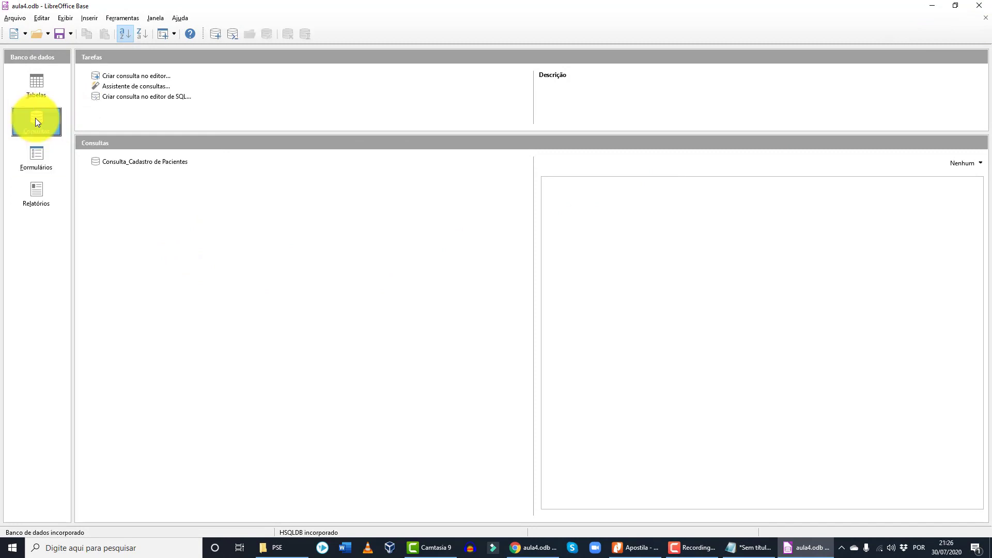
{"action": "left_click", "coordinate": [154, 162]}
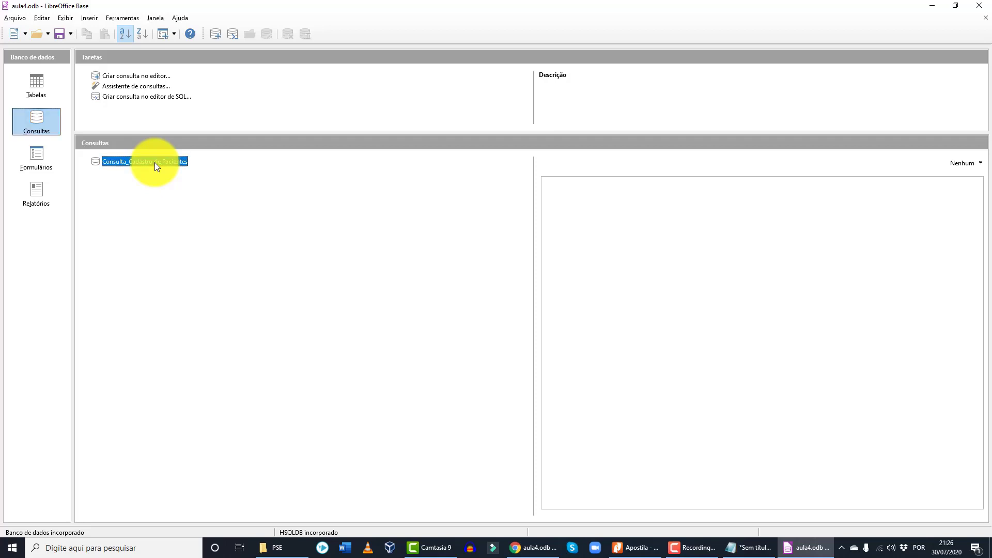
{"action": "double_click", "coordinate": [154, 162]}
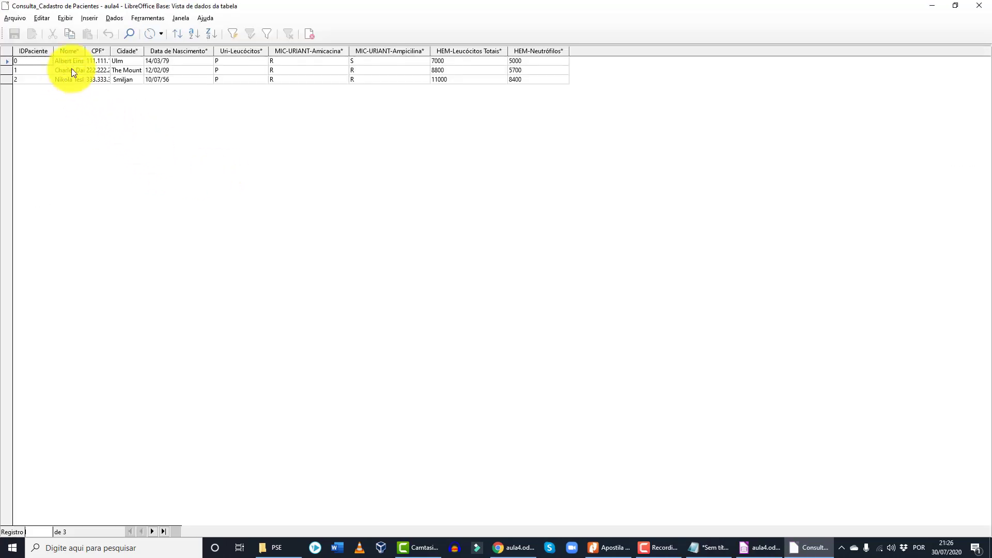
- Widen the Nome column, review the three patient rows, then close the results
{"action": "left_click_drag", "start_coordinate": [85, 52], "coordinate": [134, 53]}
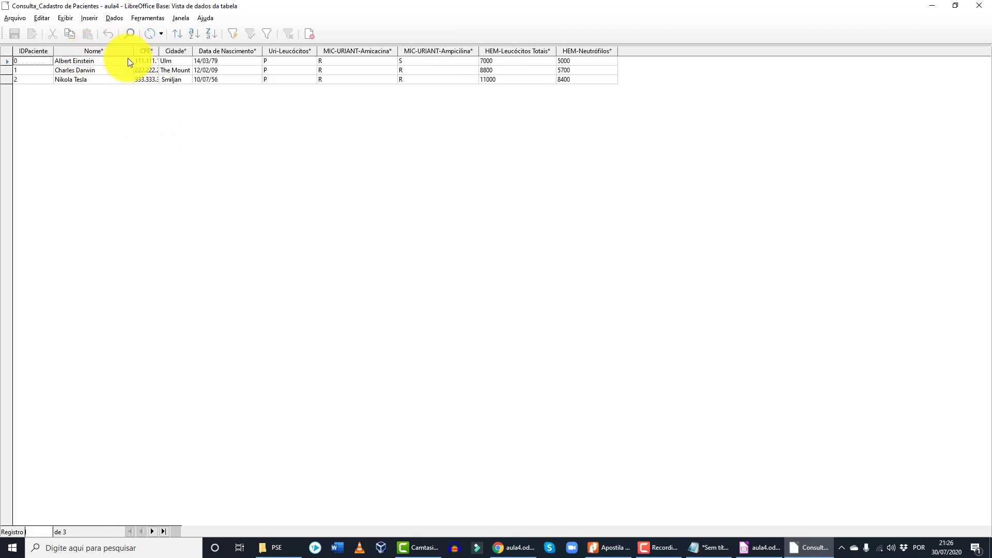
{"action": "left_click", "coordinate": [91, 61]}
{"action": "left_click", "coordinate": [99, 70]}
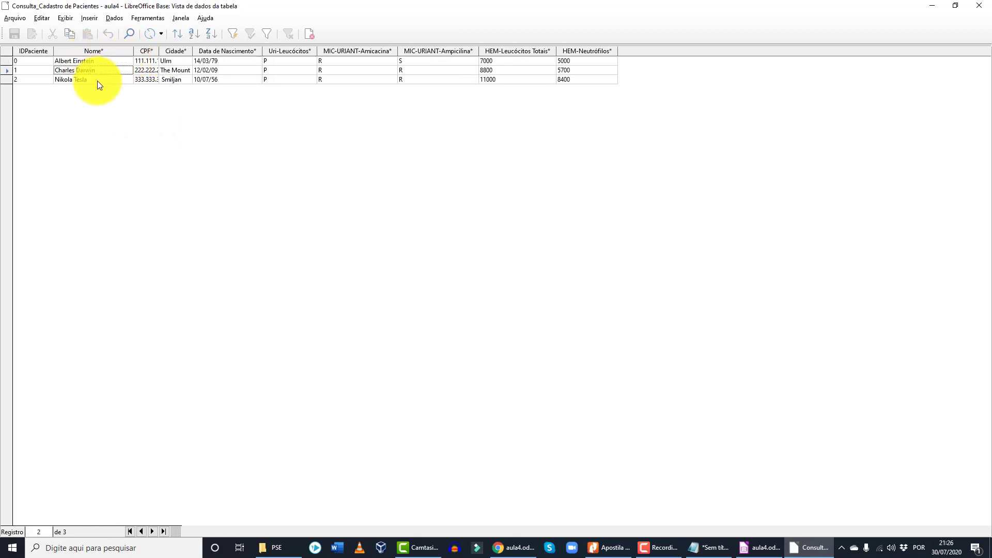
{"action": "left_click", "coordinate": [97, 80]}
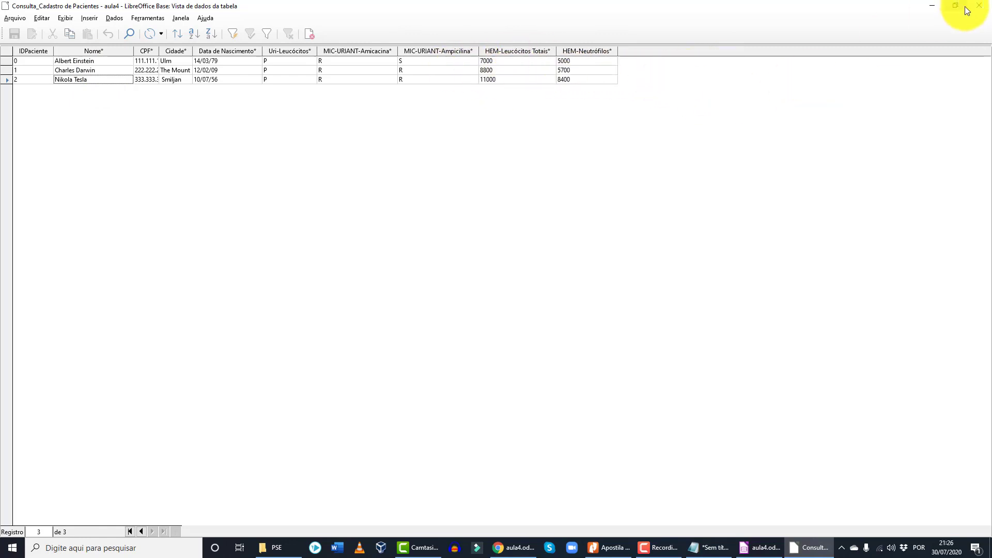
{"action": "left_click", "coordinate": [980, 10]}
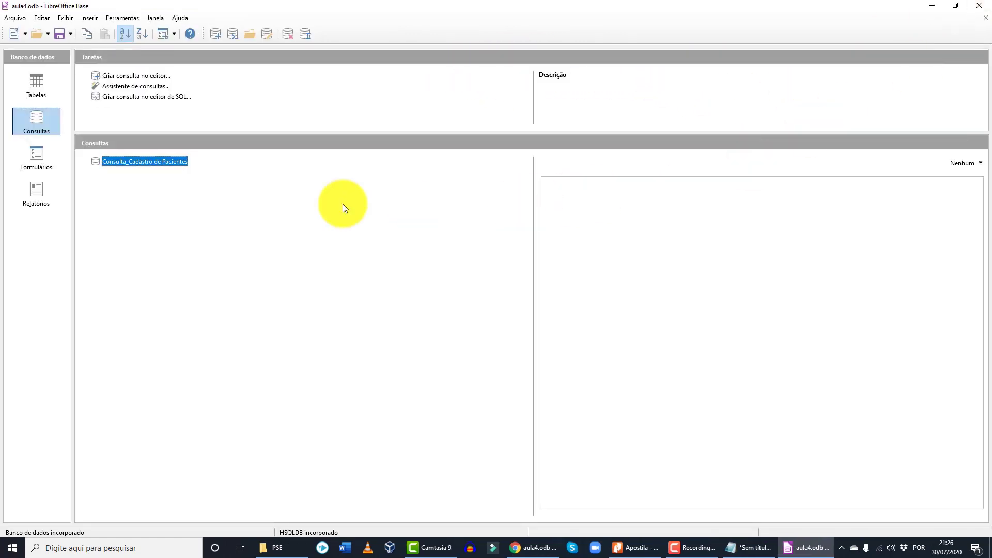
{"action": "right_click", "coordinate": [124, 164]}
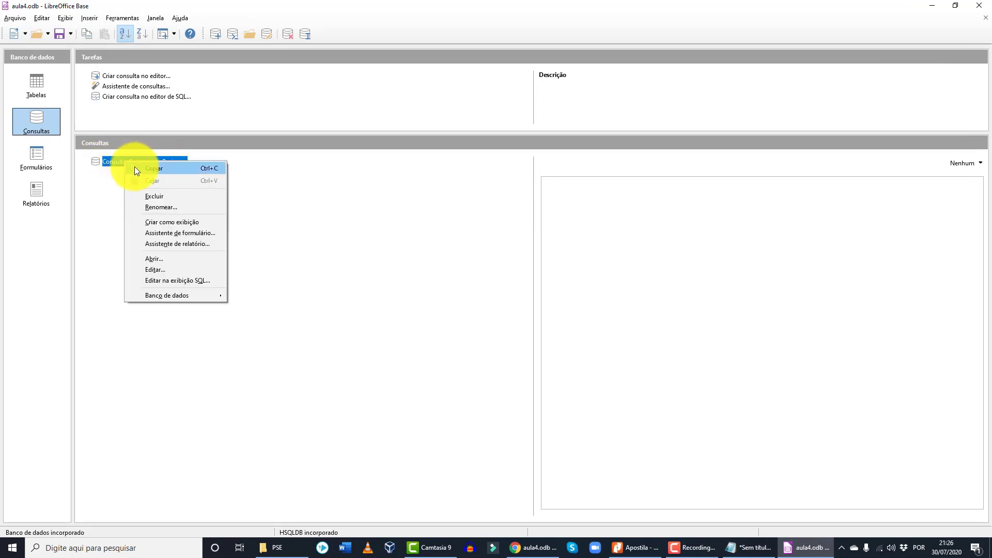
{"action": "left_click", "coordinate": [176, 268]}
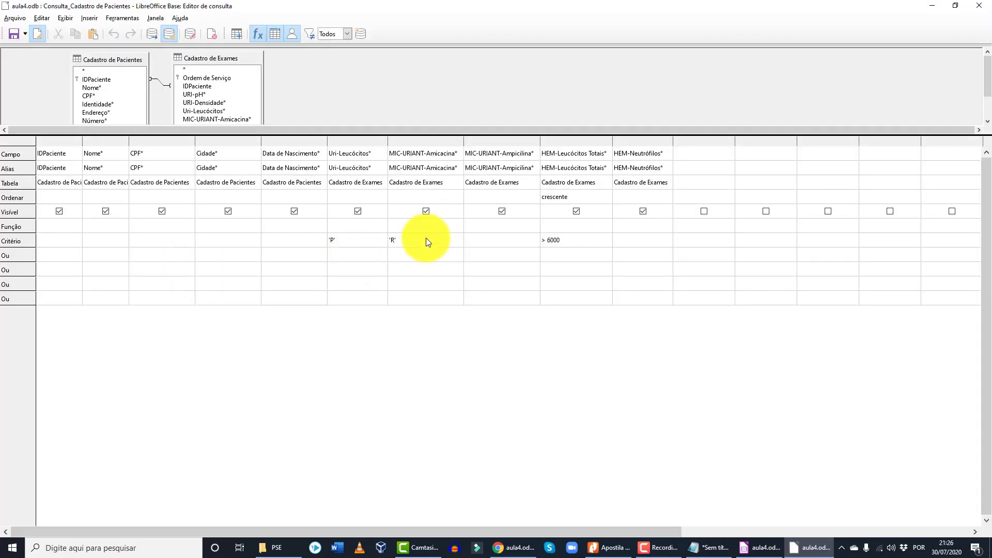
{"action": "left_click_drag", "start_coordinate": [348, 240], "coordinate": [259, 253]}
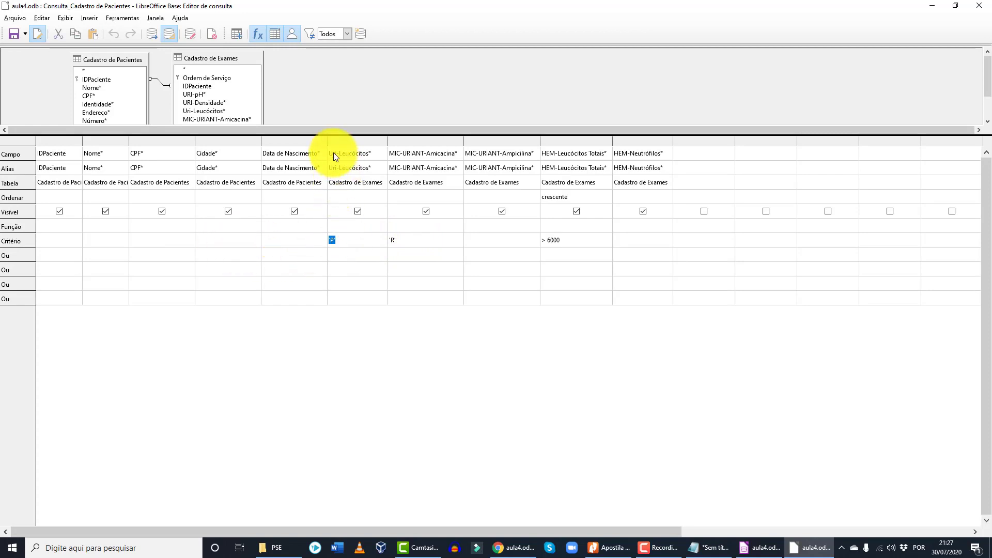
{"action": "left_click", "coordinate": [344, 246]}
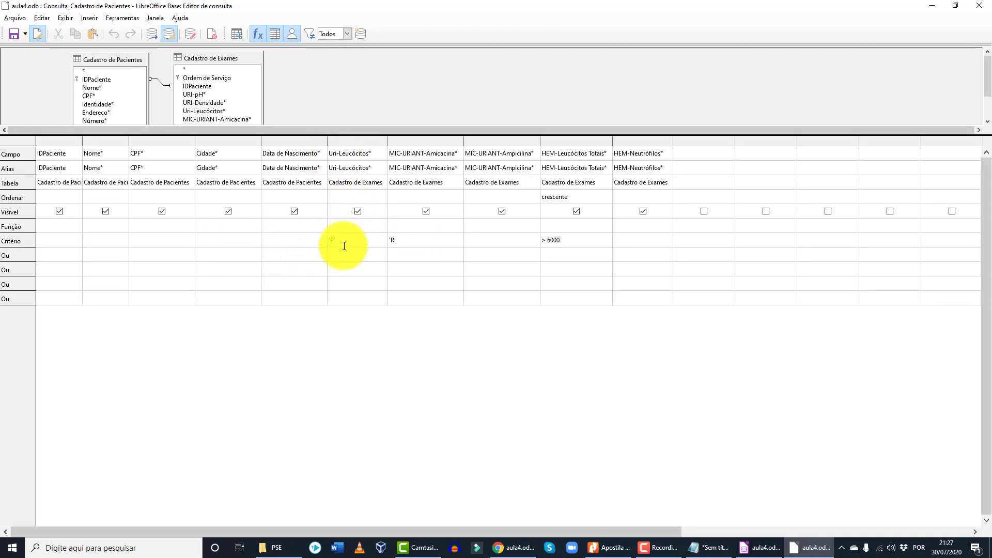
{"action": "left_click", "coordinate": [401, 235]}
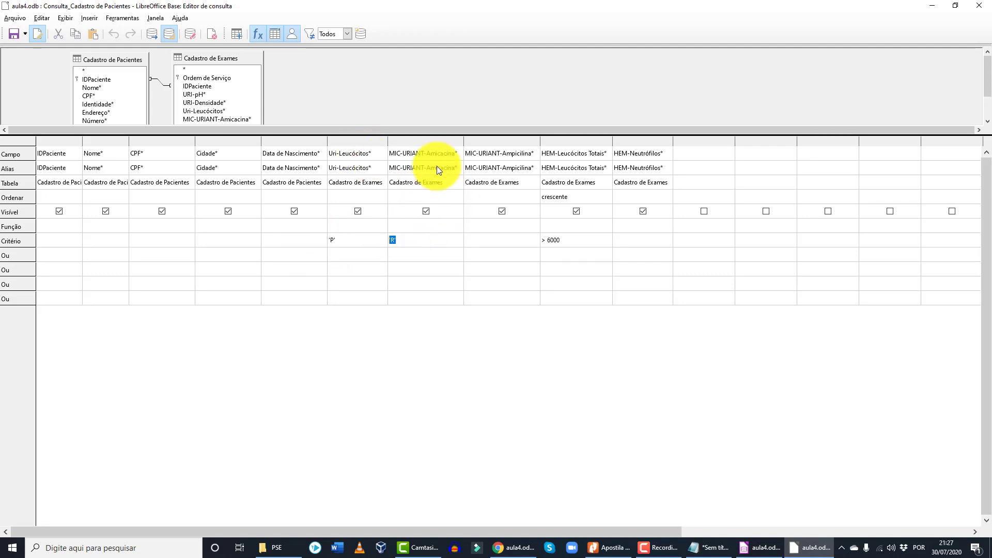
{"action": "left_click", "coordinate": [565, 240]}
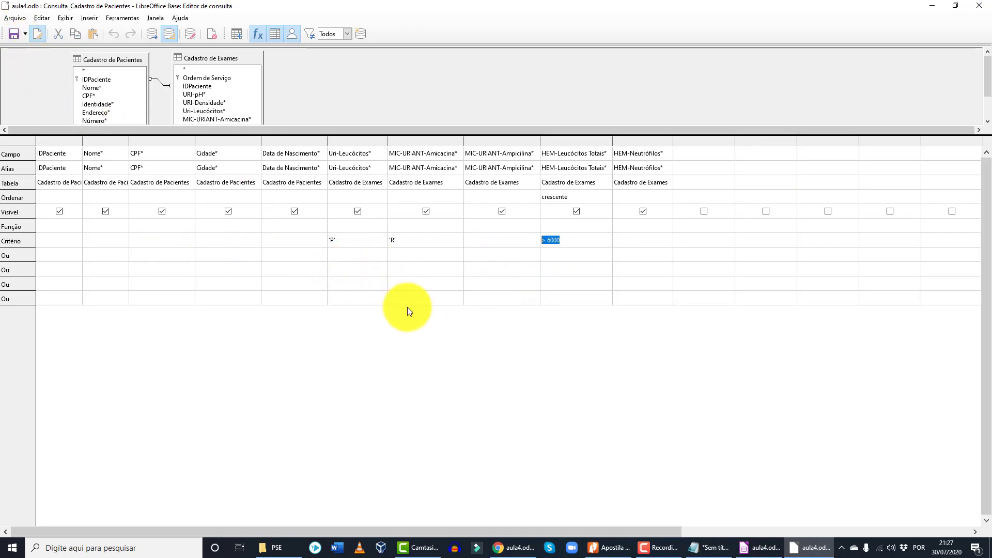
{"action": "left_click", "coordinate": [552, 253]}
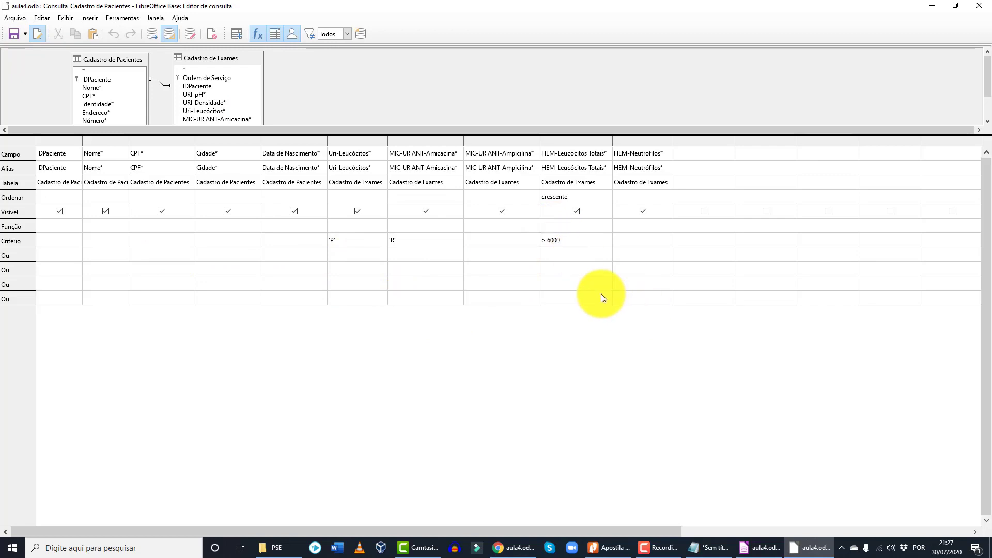
{"action": "left_click", "coordinate": [979, 5]}
- Rerun Consulta_Cadastro de Pacientes to show leukocyte totals 7000, 8800 and 11000
{"action": "double_click", "coordinate": [150, 160]}
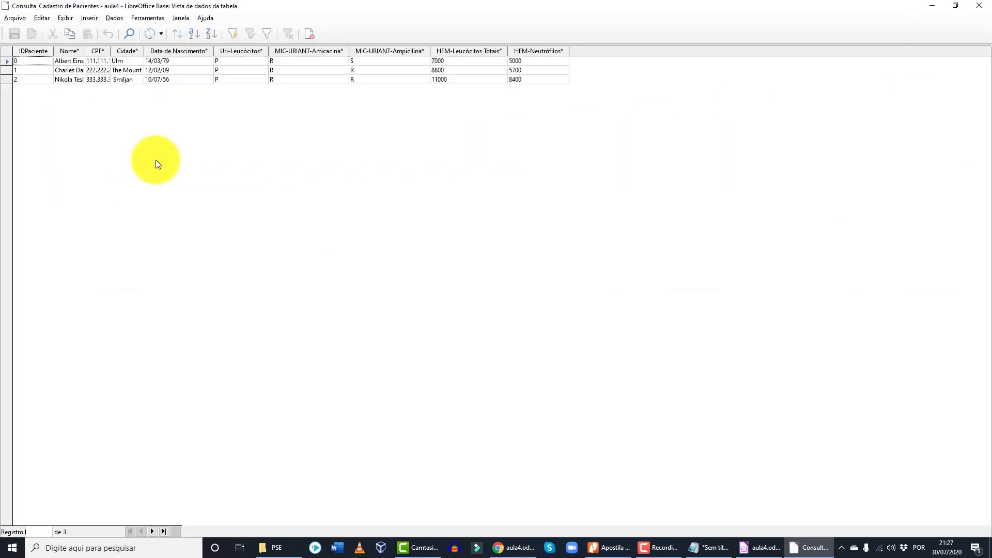